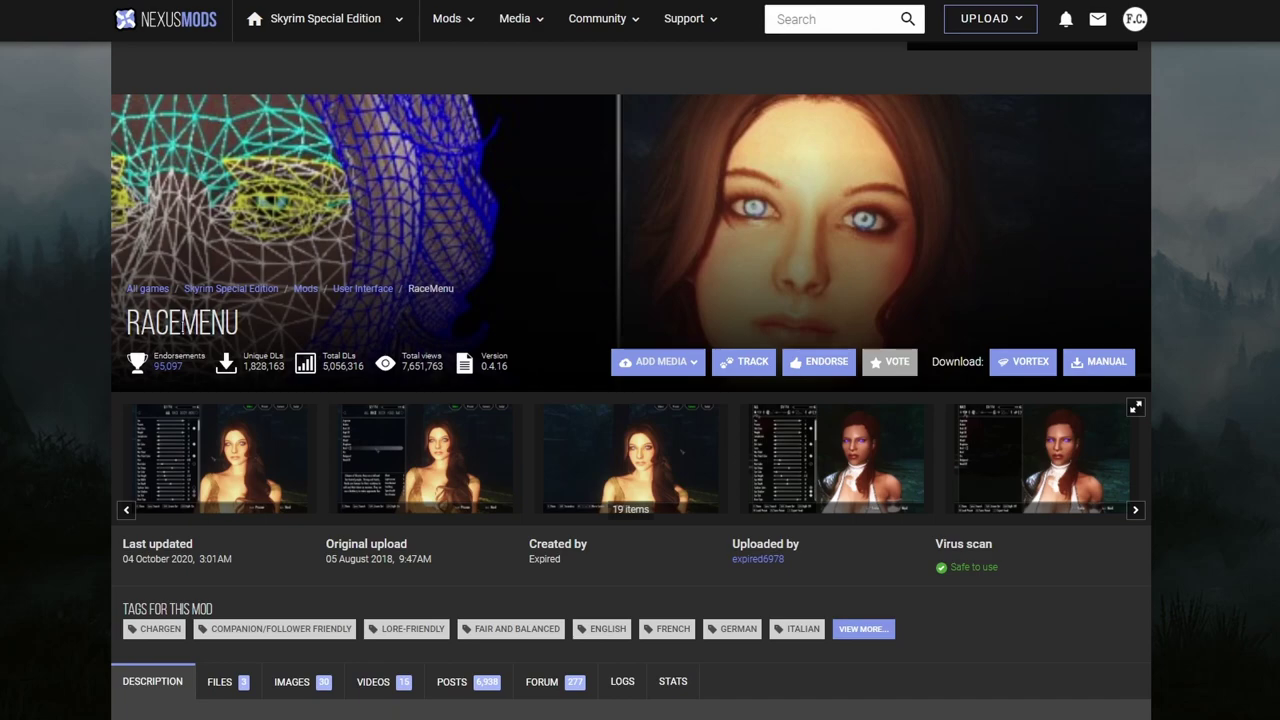
- Send the RaceMenu SE v0-4-16 main file to the mod manager and queue it for installation
{"action": "scroll", "coordinate": [416, 309], "scroll_direction": "down", "scroll_amount": 5}
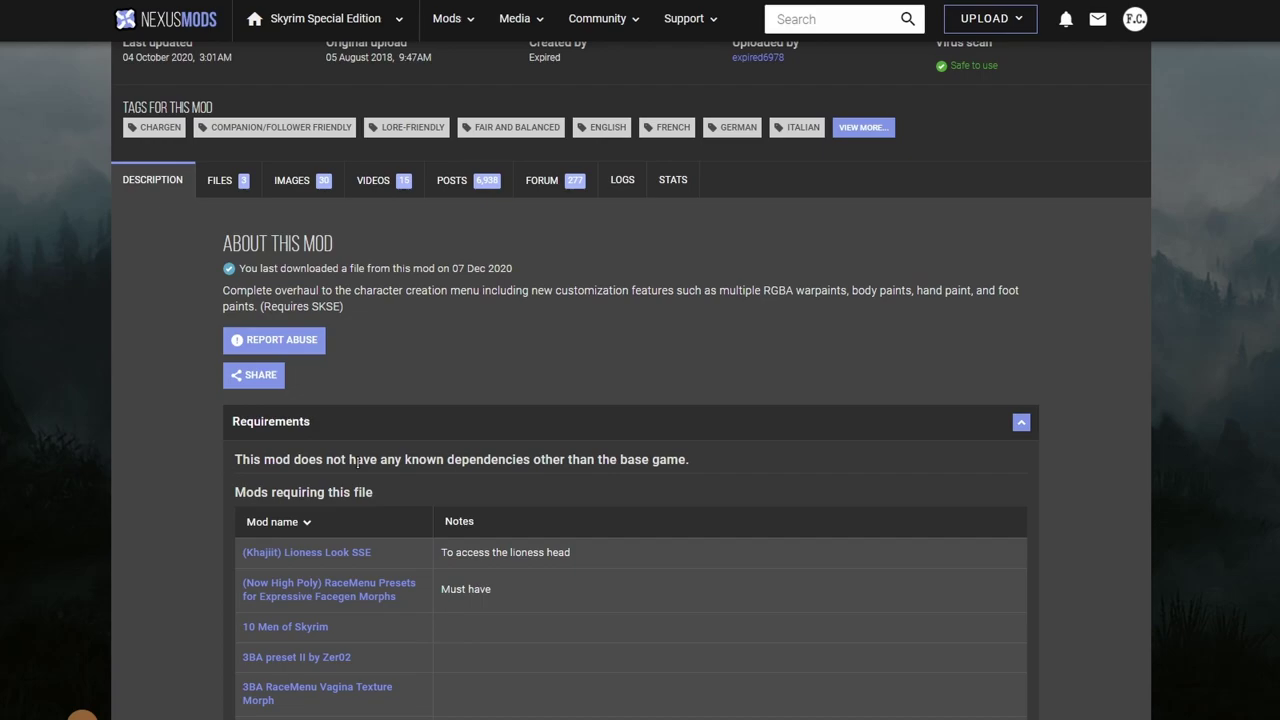
{"action": "left_click", "coordinate": [219, 180]}
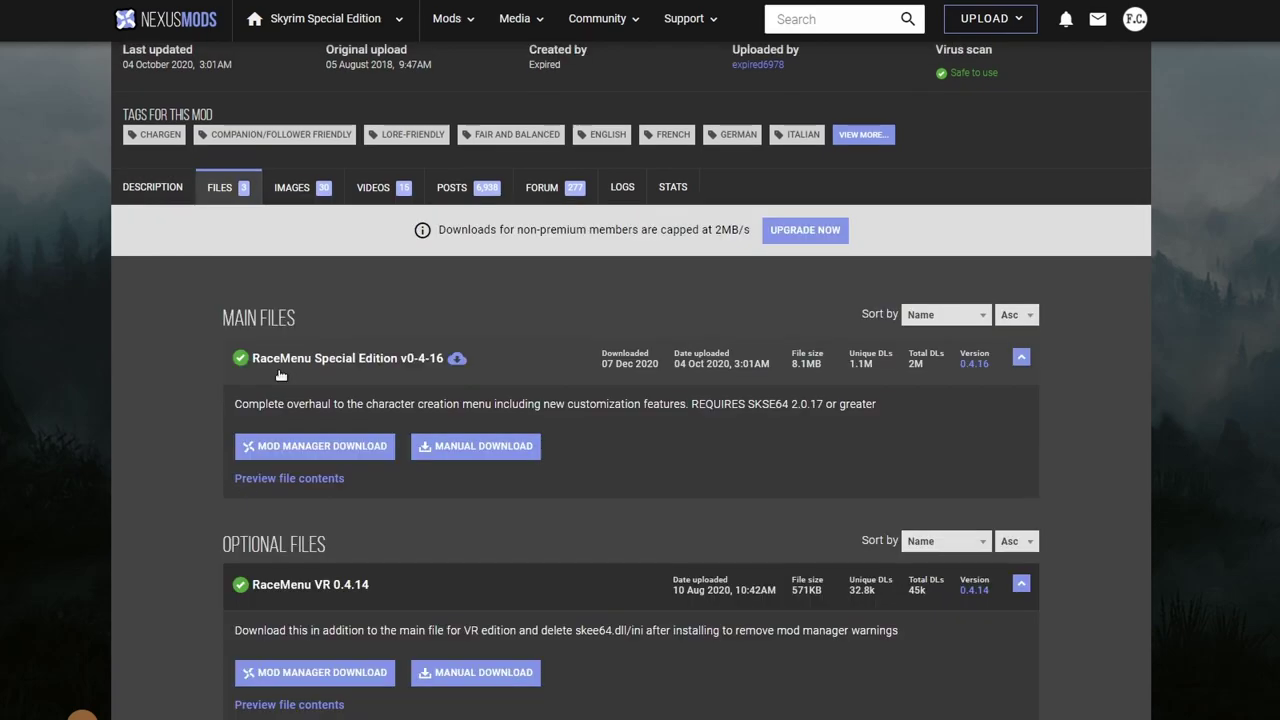
{"action": "left_click", "coordinate": [312, 446]}
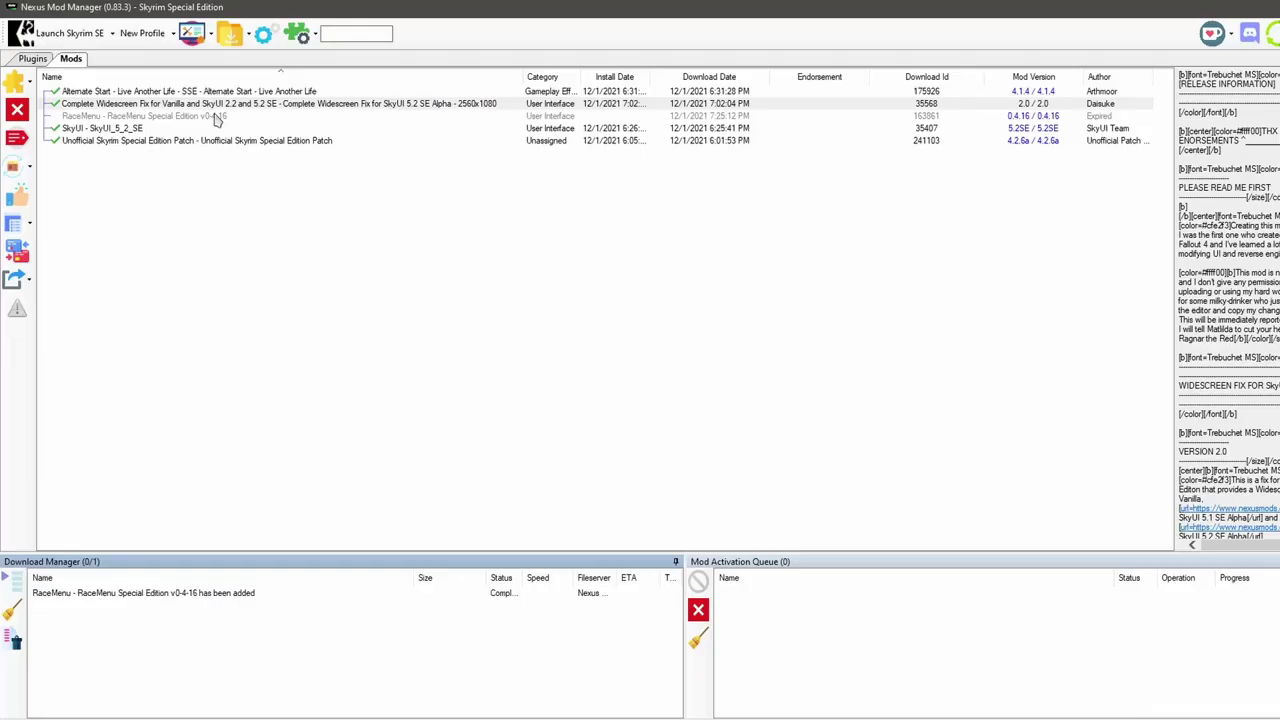
{"action": "left_click", "coordinate": [200, 116]}
{"action": "left_click", "coordinate": [15, 117]}
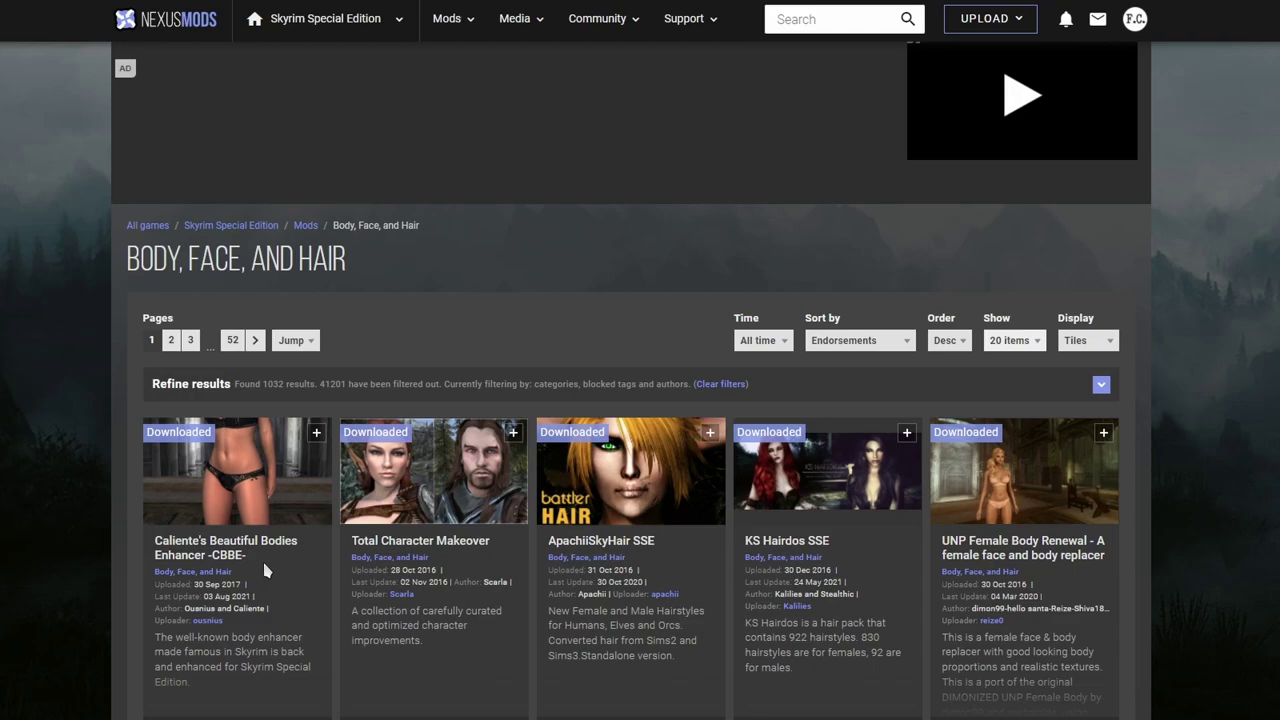
- Open the CBBE mod page, review its requirements, and browse its files for the v1.6.2 main file
{"action": "left_click", "coordinate": [265, 570]}
{"action": "left_click", "coordinate": [330, 352]}
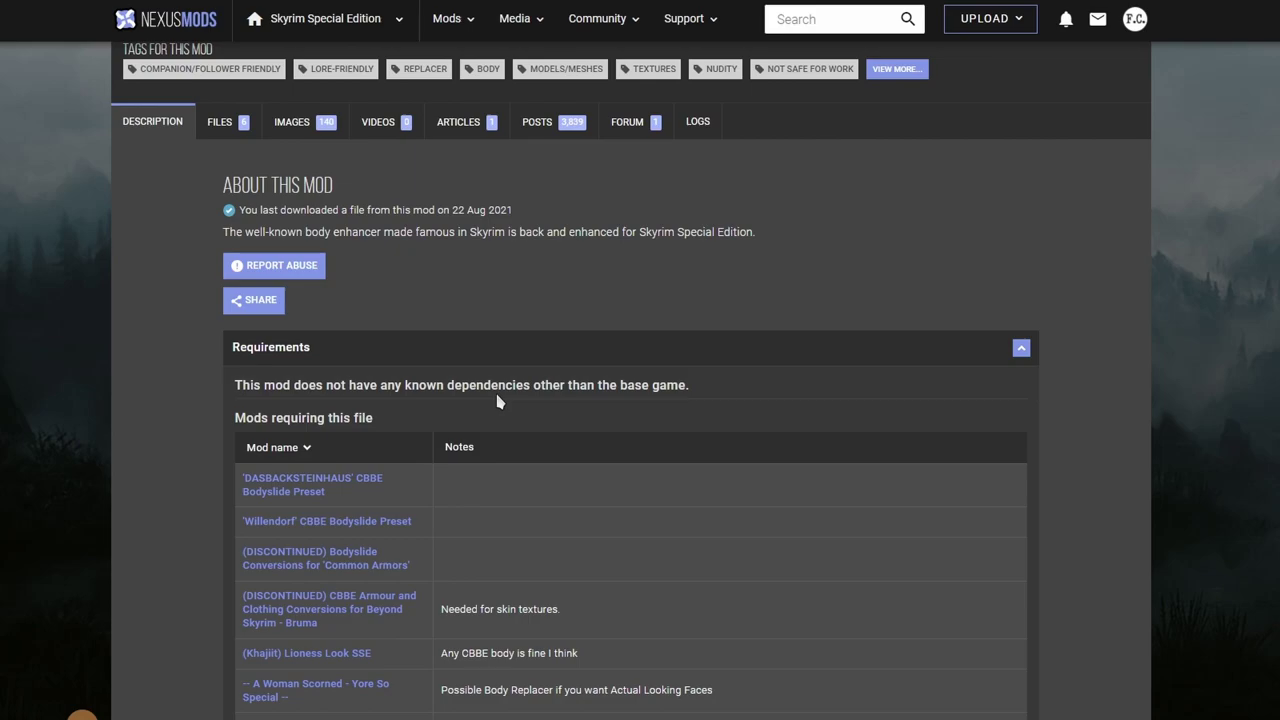
{"action": "left_click", "coordinate": [220, 121]}
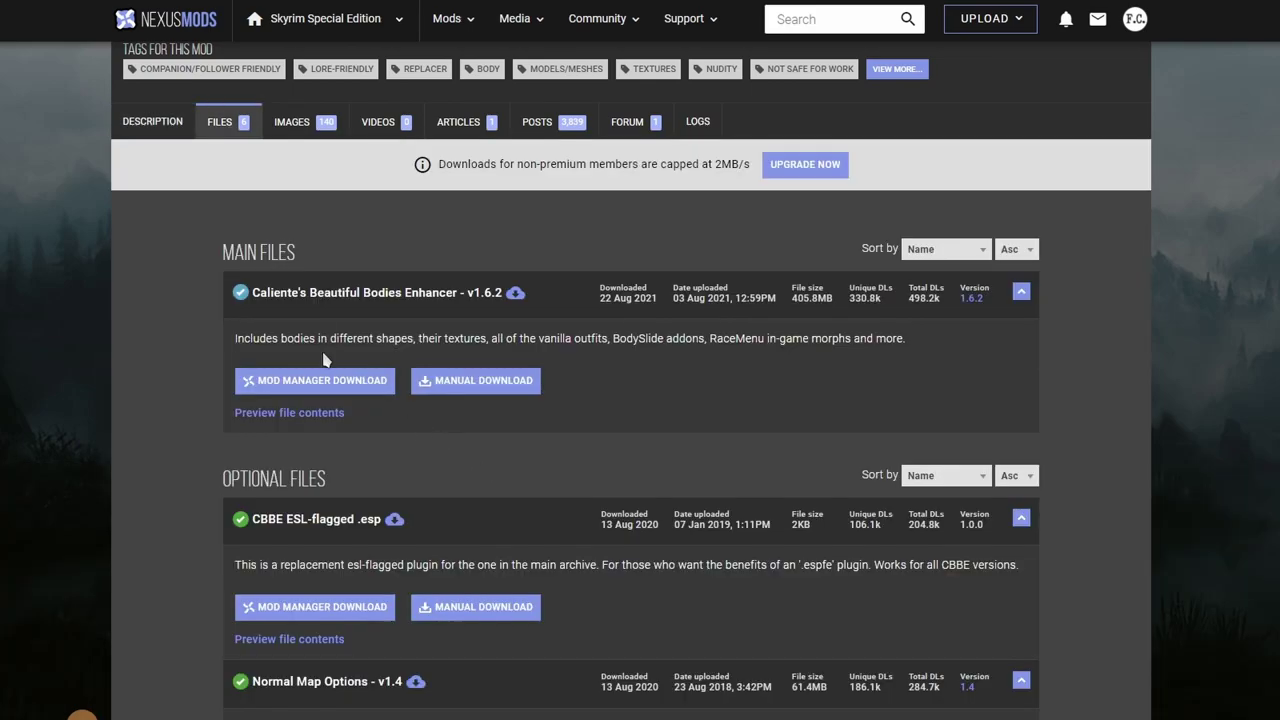
{"action": "scroll", "coordinate": [348, 500], "scroll_direction": "down", "scroll_amount": 2}
{"action": "scroll", "coordinate": [352, 530], "scroll_direction": "down", "scroll_amount": 4}
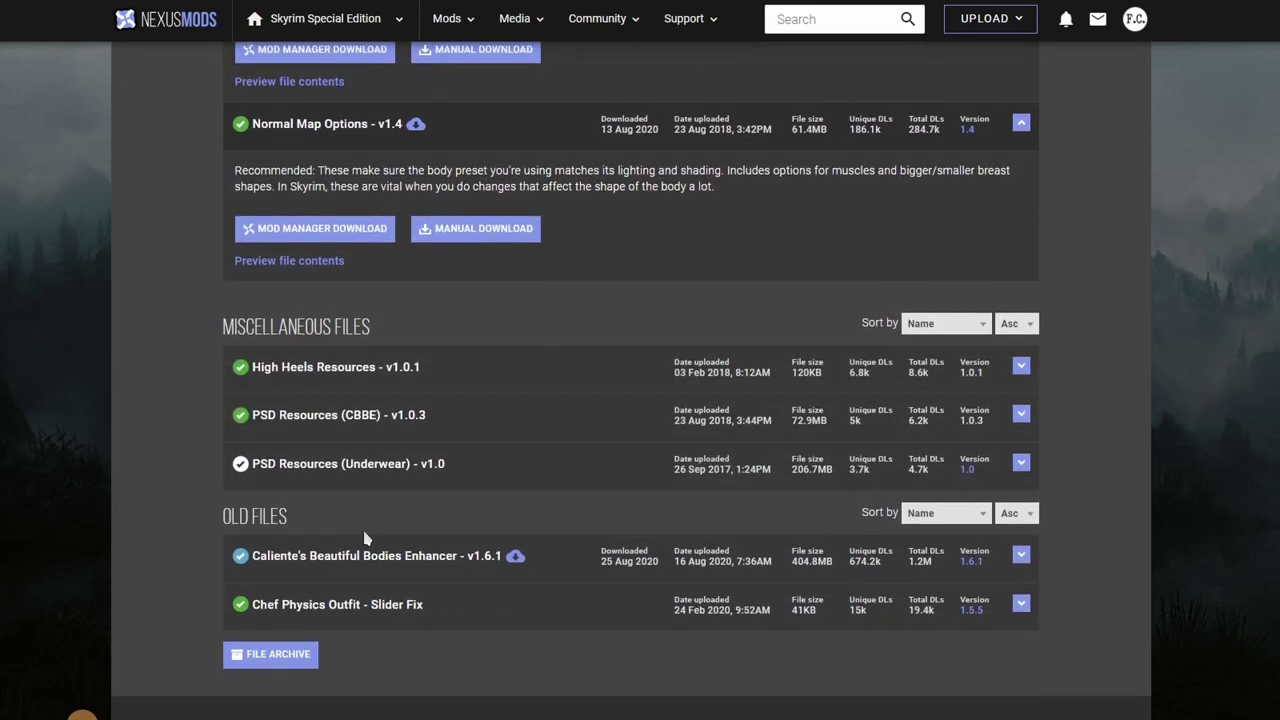
{"action": "scroll", "coordinate": [405, 481], "scroll_direction": "up", "scroll_amount": 5}
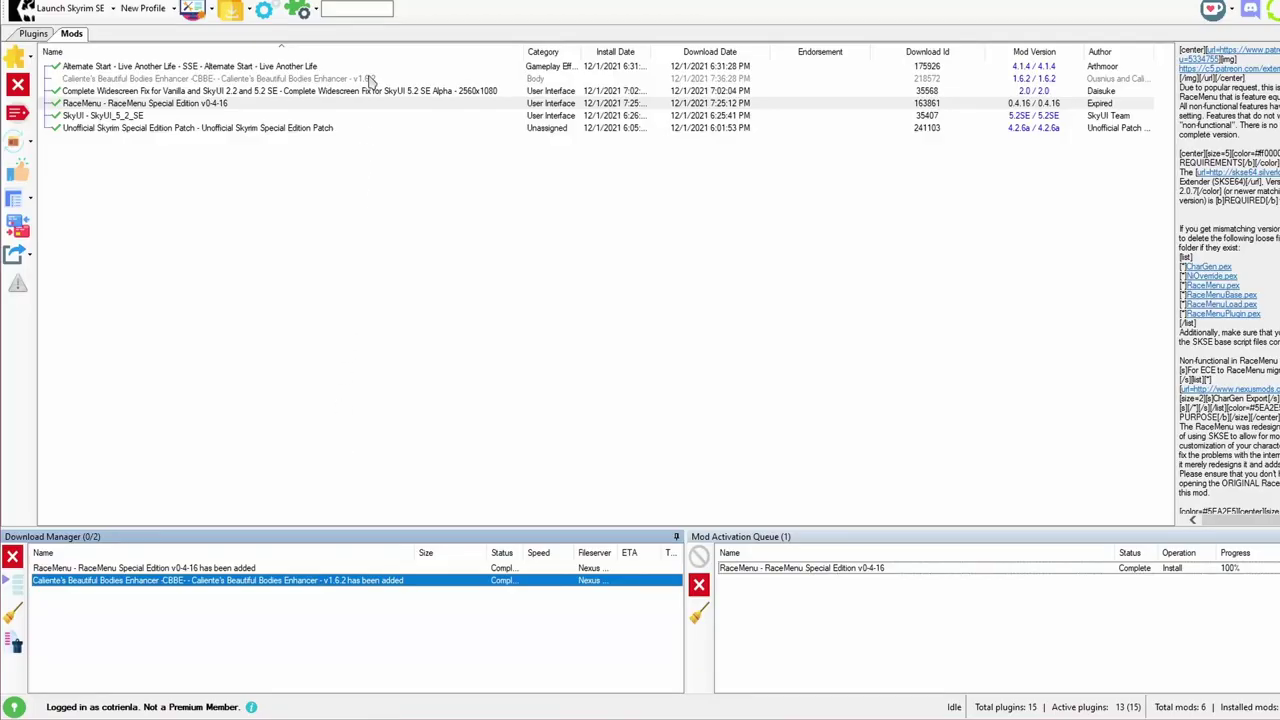
- Start the CBBE installer and tick Dirt to Beauty Marks in the Options Form
{"action": "left_click", "coordinate": [370, 79]}
{"action": "left_click", "coordinate": [20, 86]}
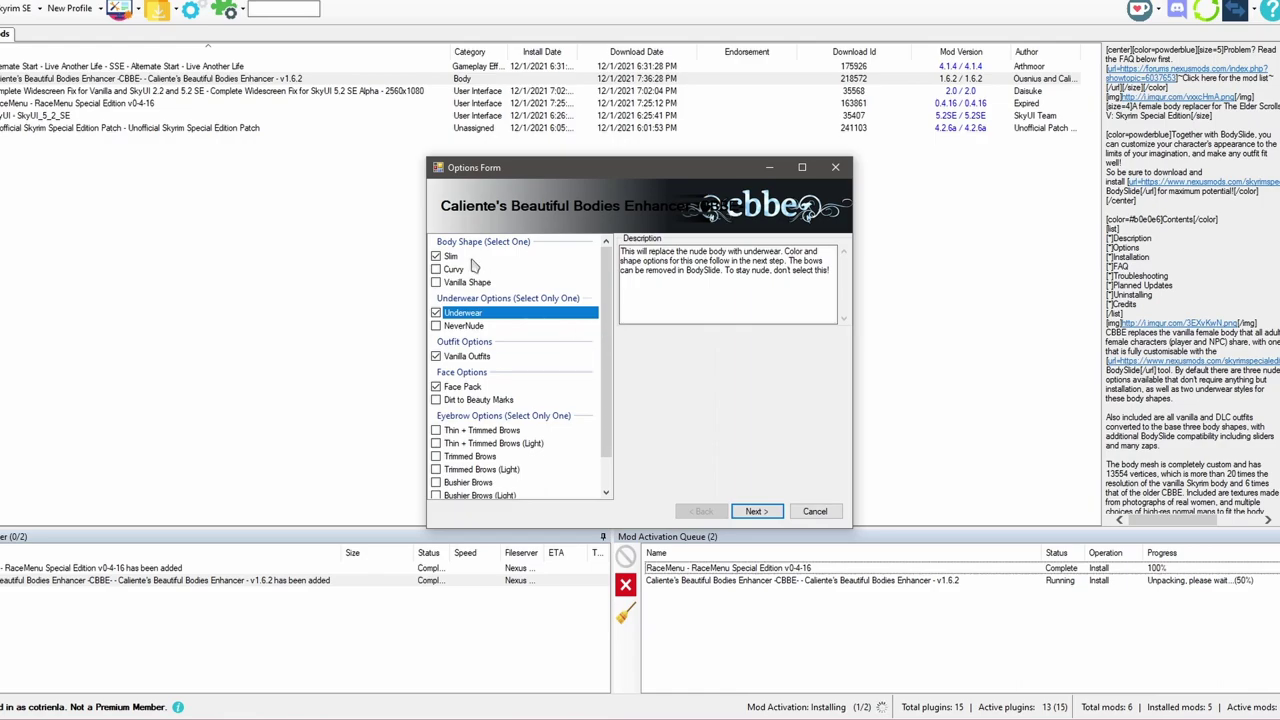
{"action": "left_click", "coordinate": [438, 401]}
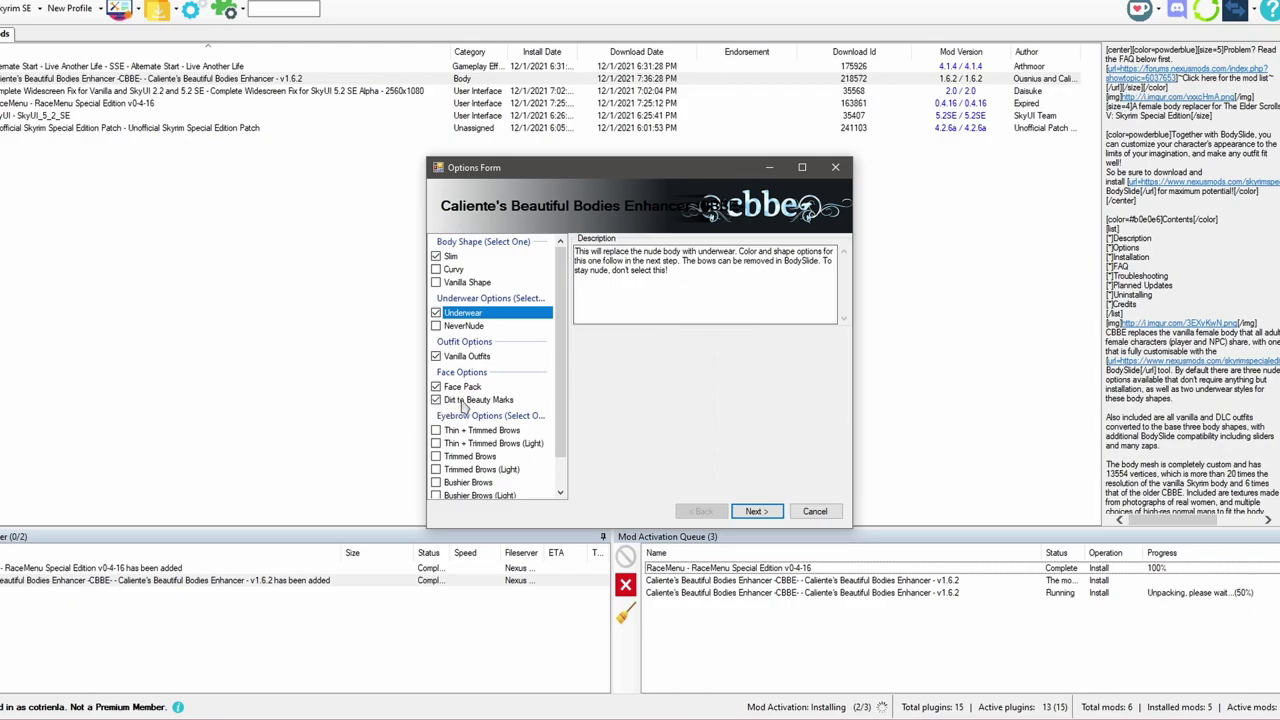
{"action": "scroll", "coordinate": [500, 413], "scroll_direction": "down", "scroll_amount": 1}
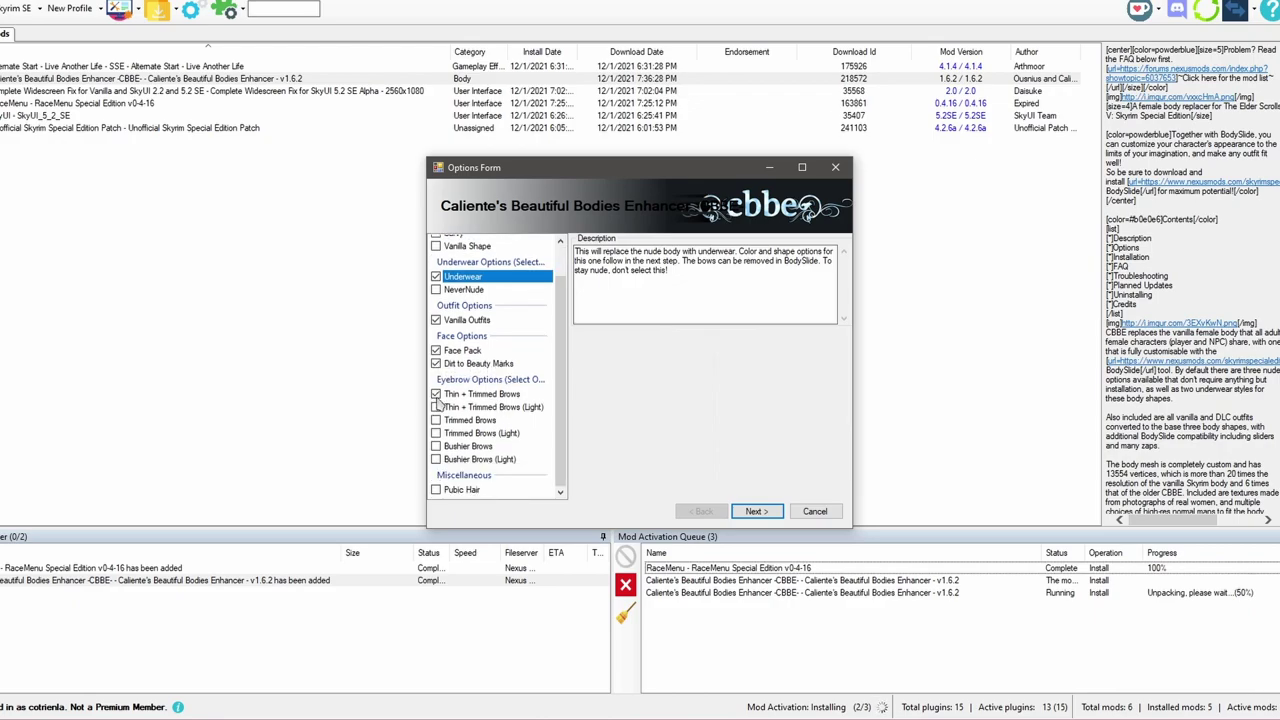
- Advance two installer pages and tick RaceMenu Morphs and Morph Files (Body)
{"action": "left_click", "coordinate": [757, 512]}
{"action": "left_click", "coordinate": [757, 512]}
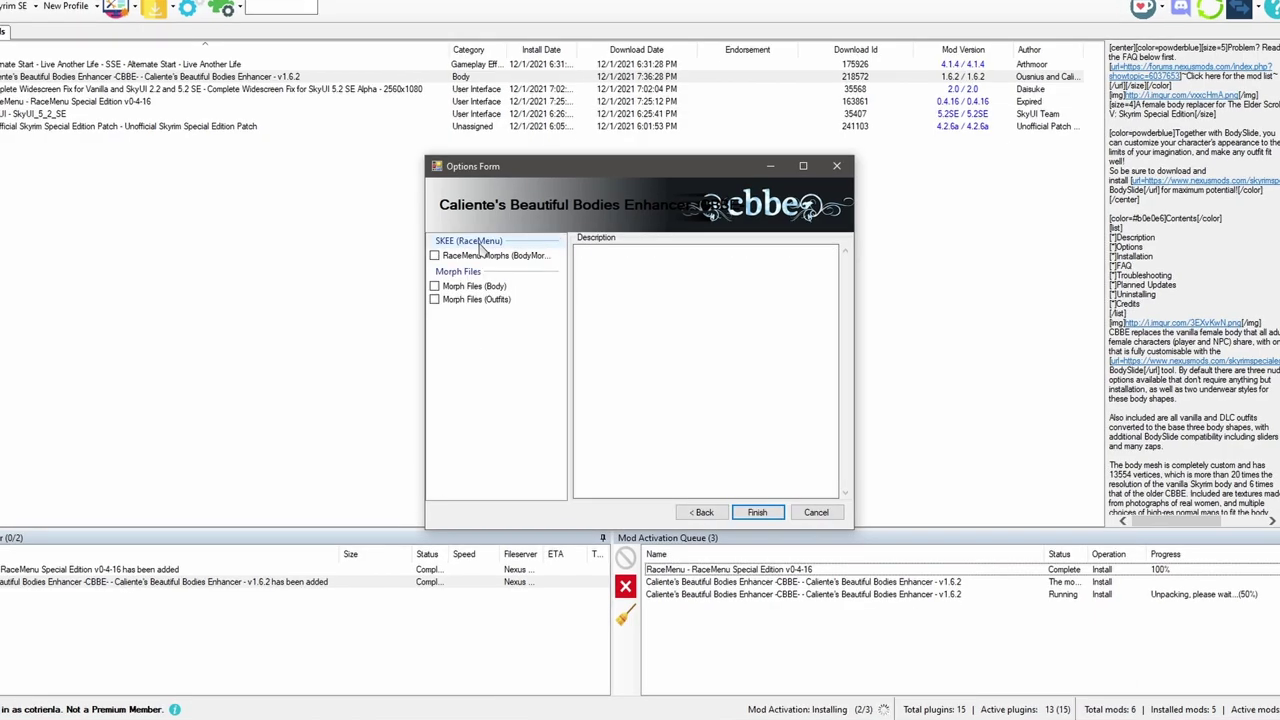
{"action": "left_click", "coordinate": [434, 256]}
{"action": "left_click", "coordinate": [434, 286]}
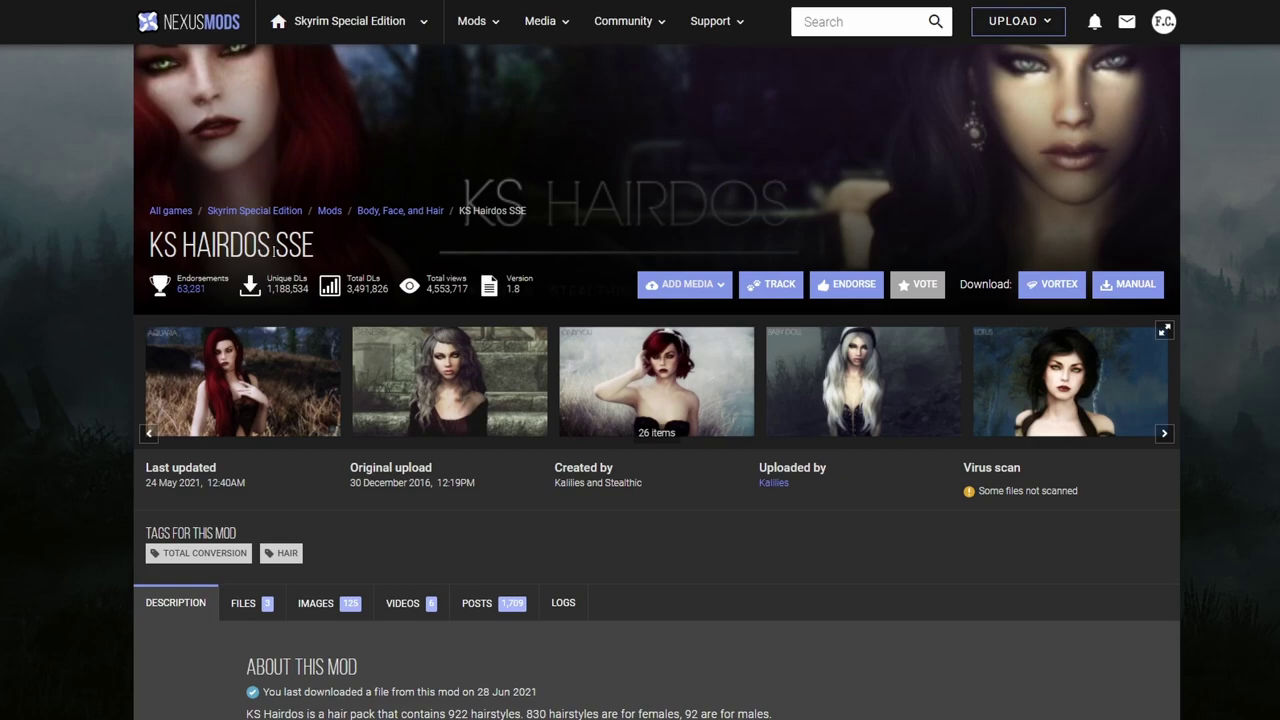
- Review KS Hairdos SSE requirements and send its main file to the mod manager
{"action": "scroll", "coordinate": [429, 485], "scroll_direction": "down", "scroll_amount": 4}
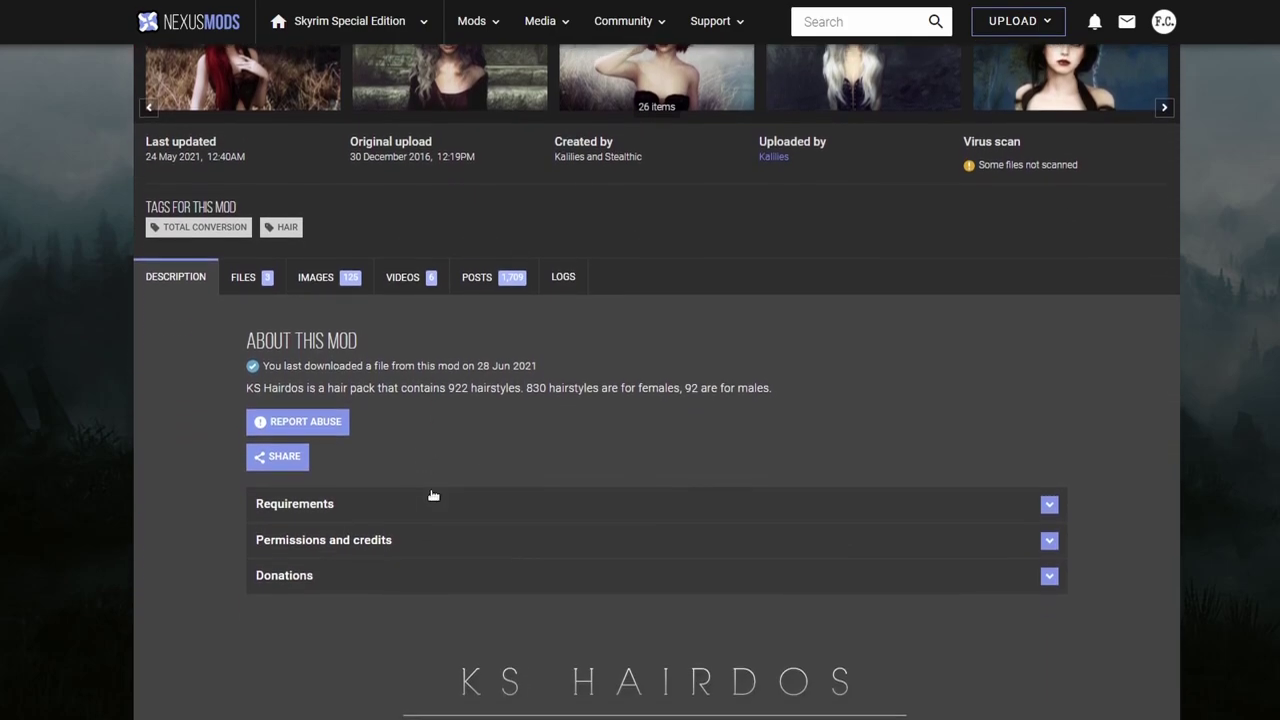
{"action": "left_click", "coordinate": [472, 440]}
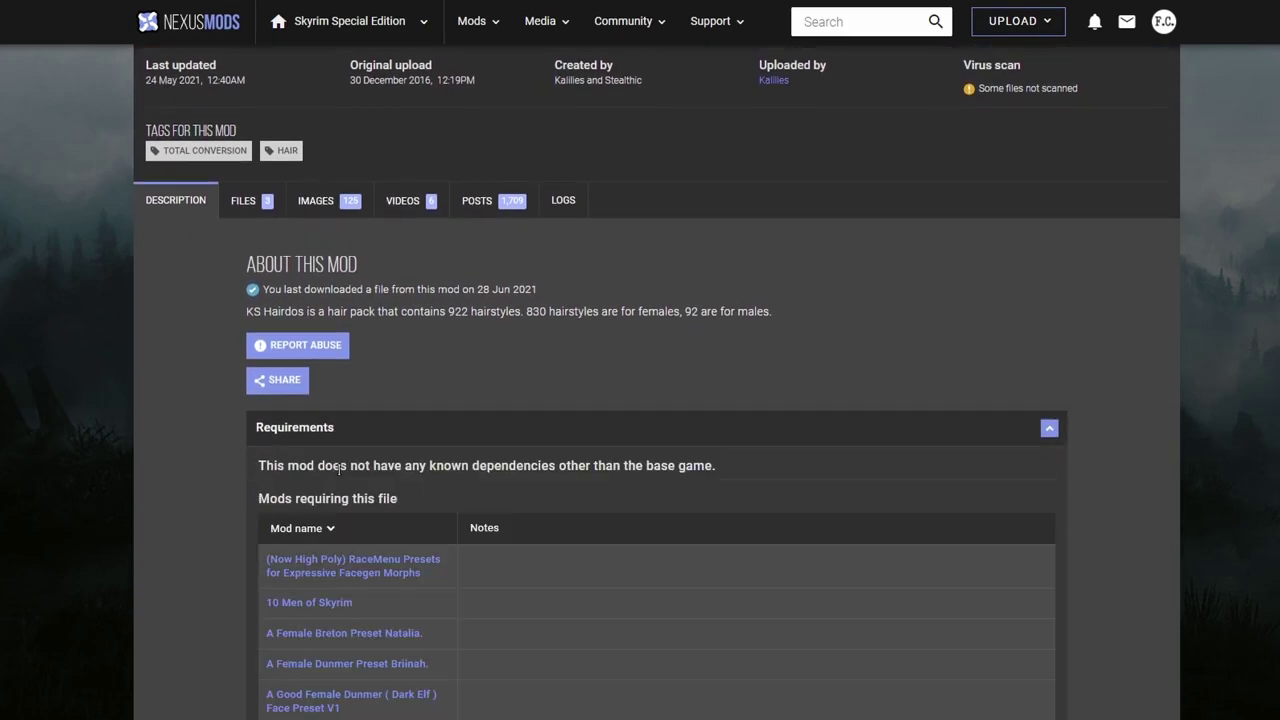
{"action": "left_click", "coordinate": [262, 204]}
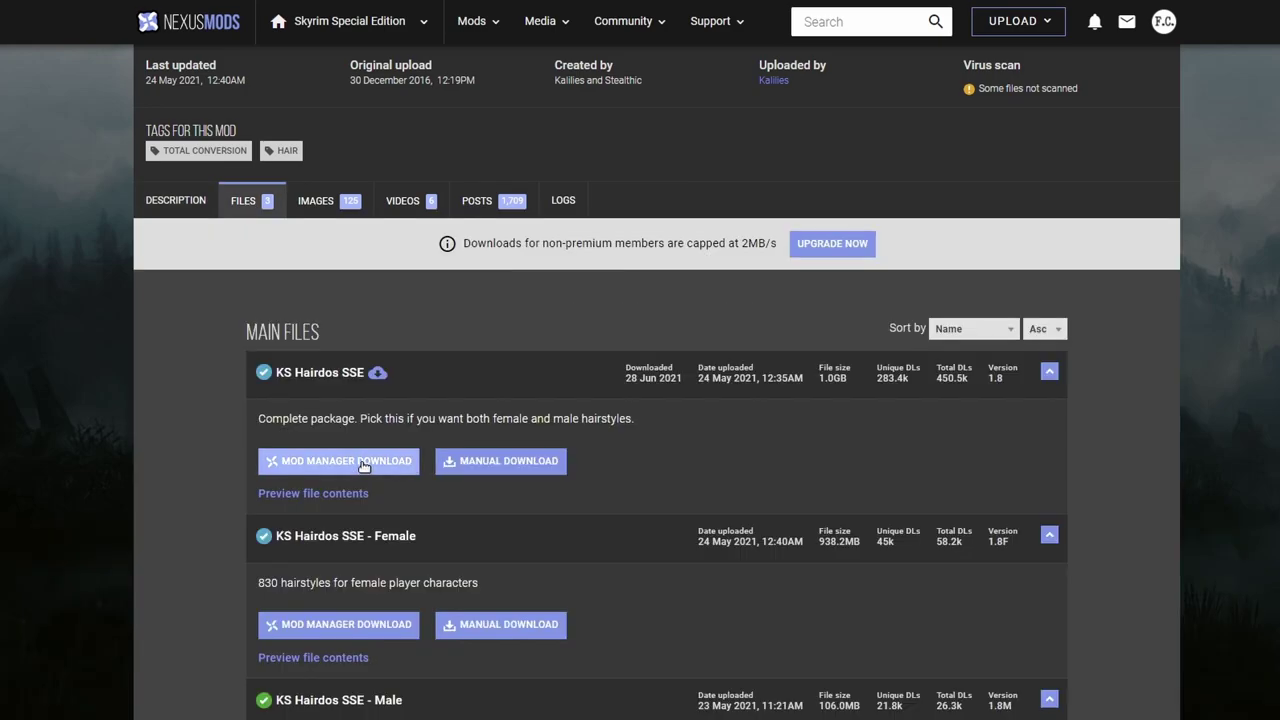
{"action": "left_click", "coordinate": [363, 462]}
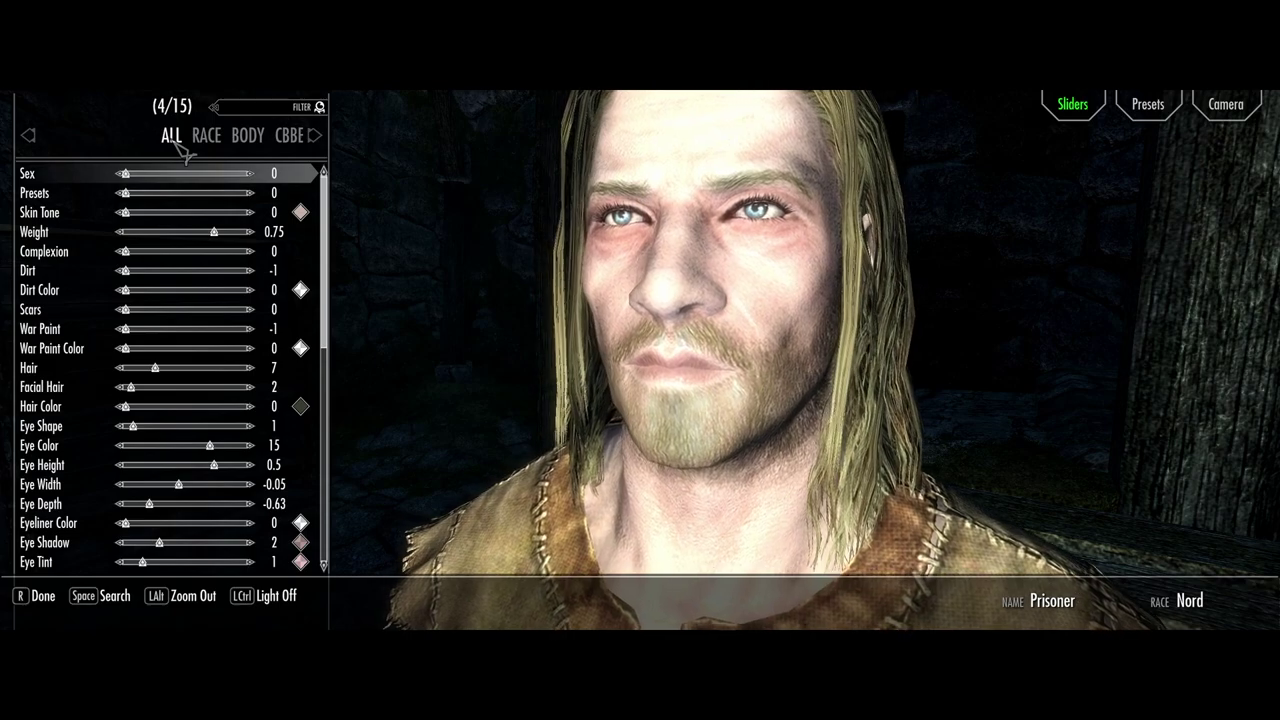
- In RaceMenu, set Sex to female, cycle through preset faces, and bring up the Presets page
{"action": "left_click", "coordinate": [206, 137]}
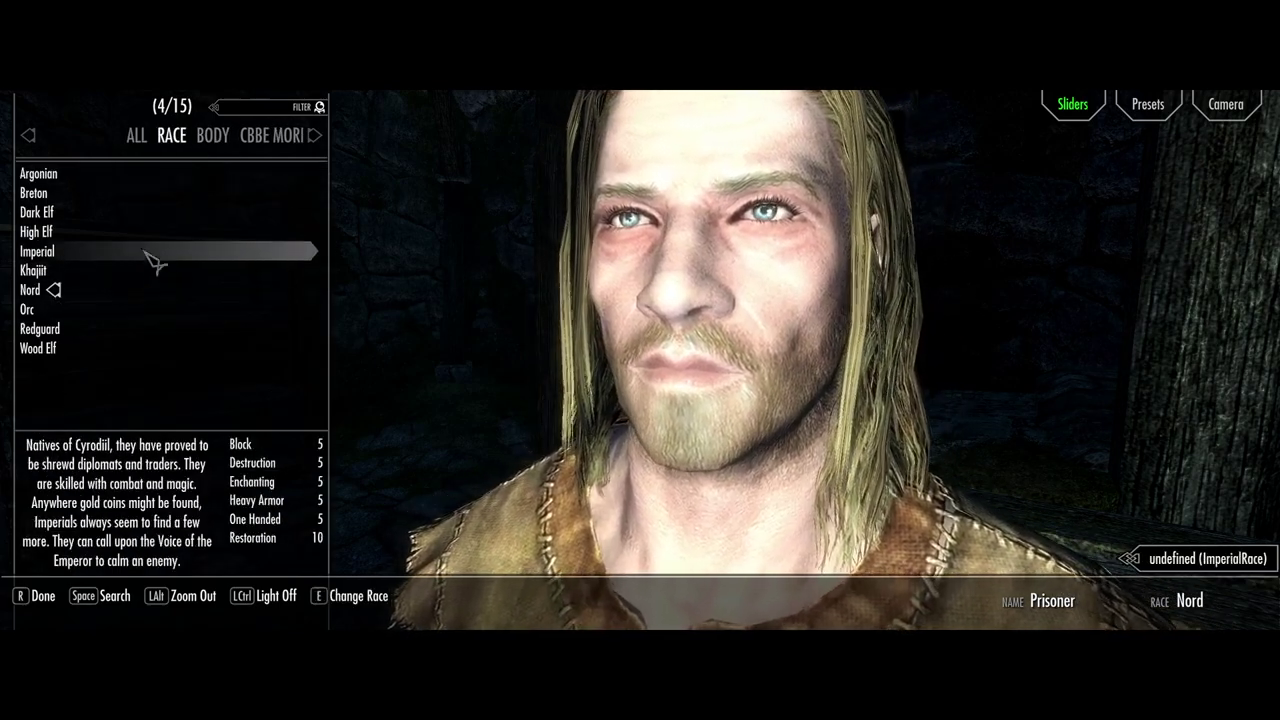
{"action": "left_click", "coordinate": [218, 140]}
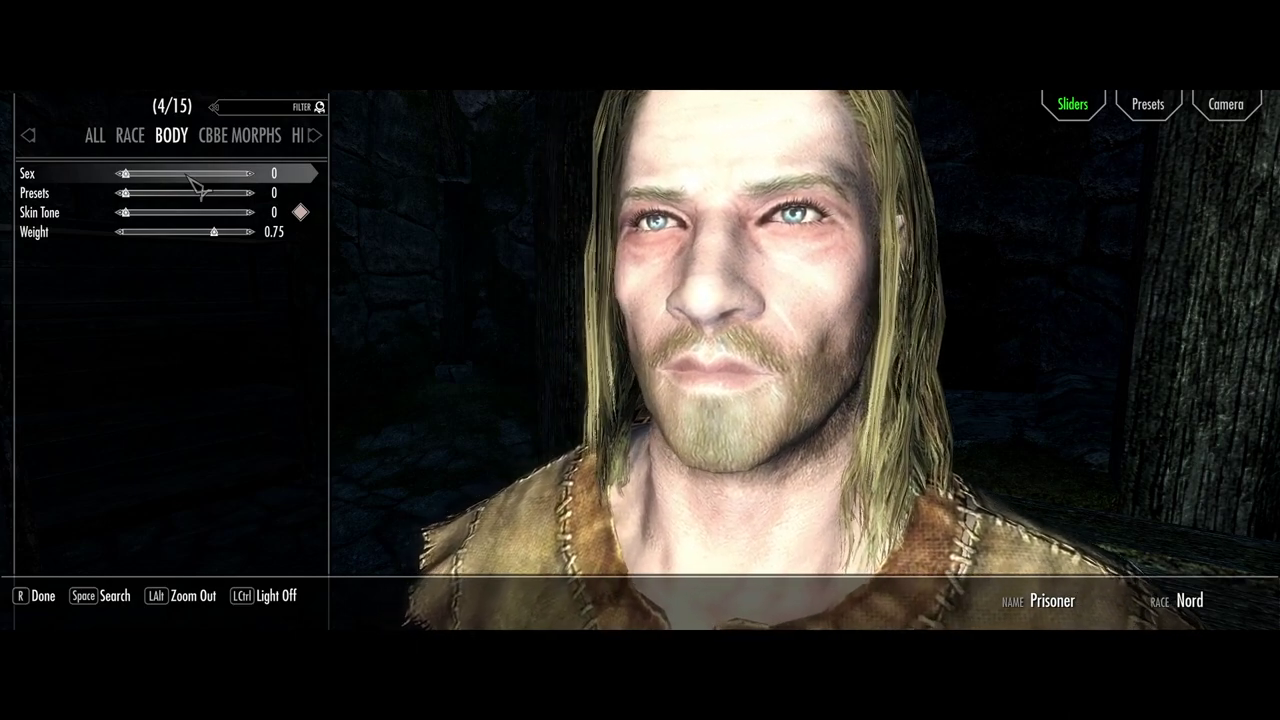
{"action": "left_click", "coordinate": [190, 174]}
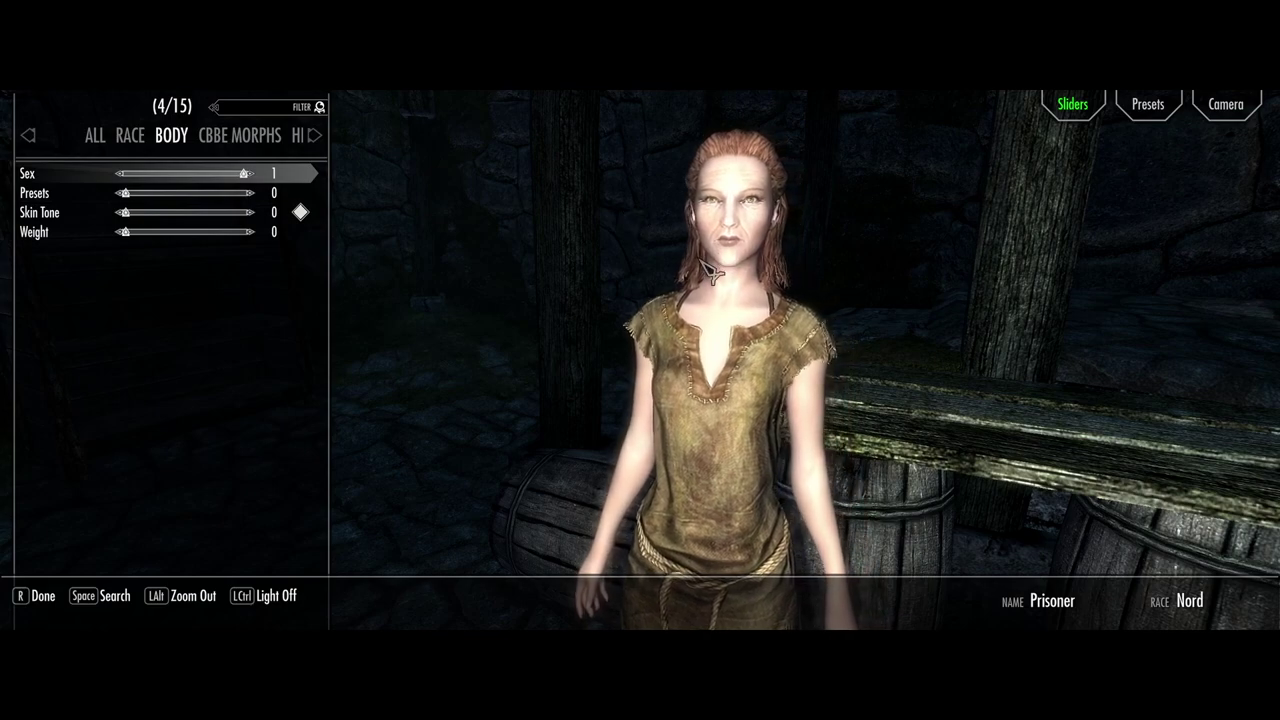
{"action": "left_click", "coordinate": [185, 194]}
{"action": "scroll", "coordinate": [185, 196], "scroll_direction": "up", "scroll_amount": 3}
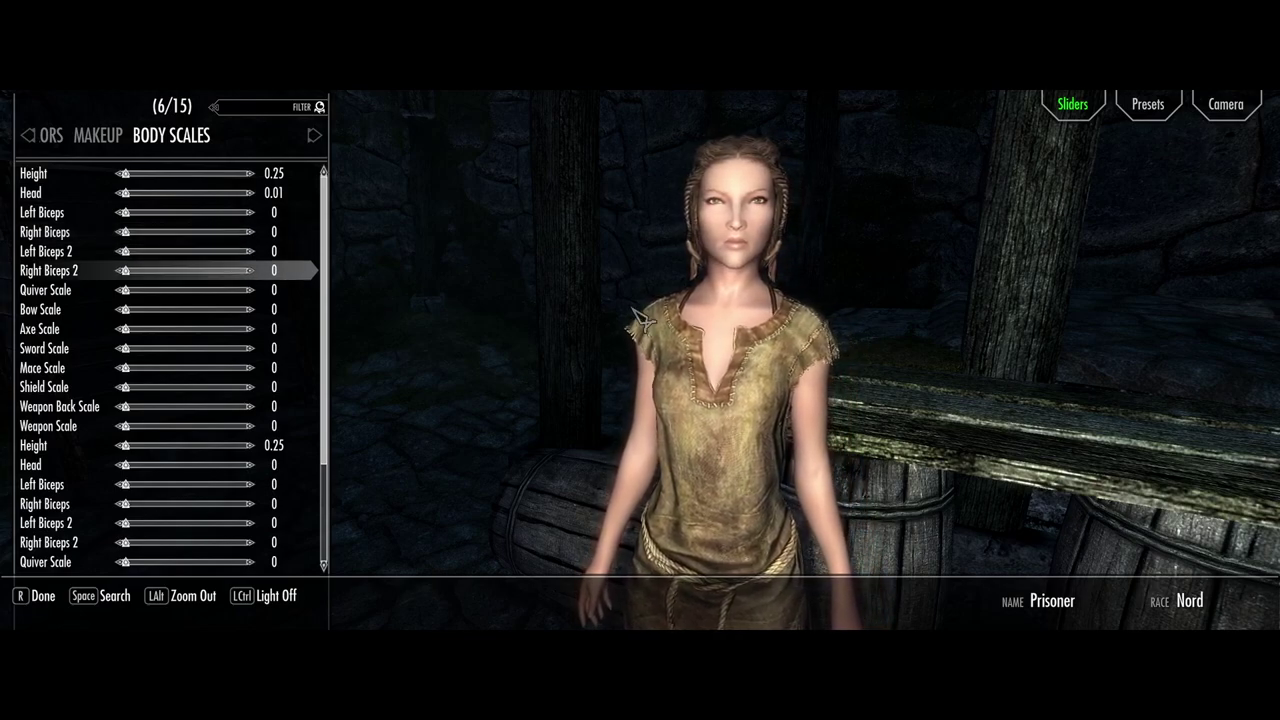
{"action": "left_click", "coordinate": [1160, 117]}
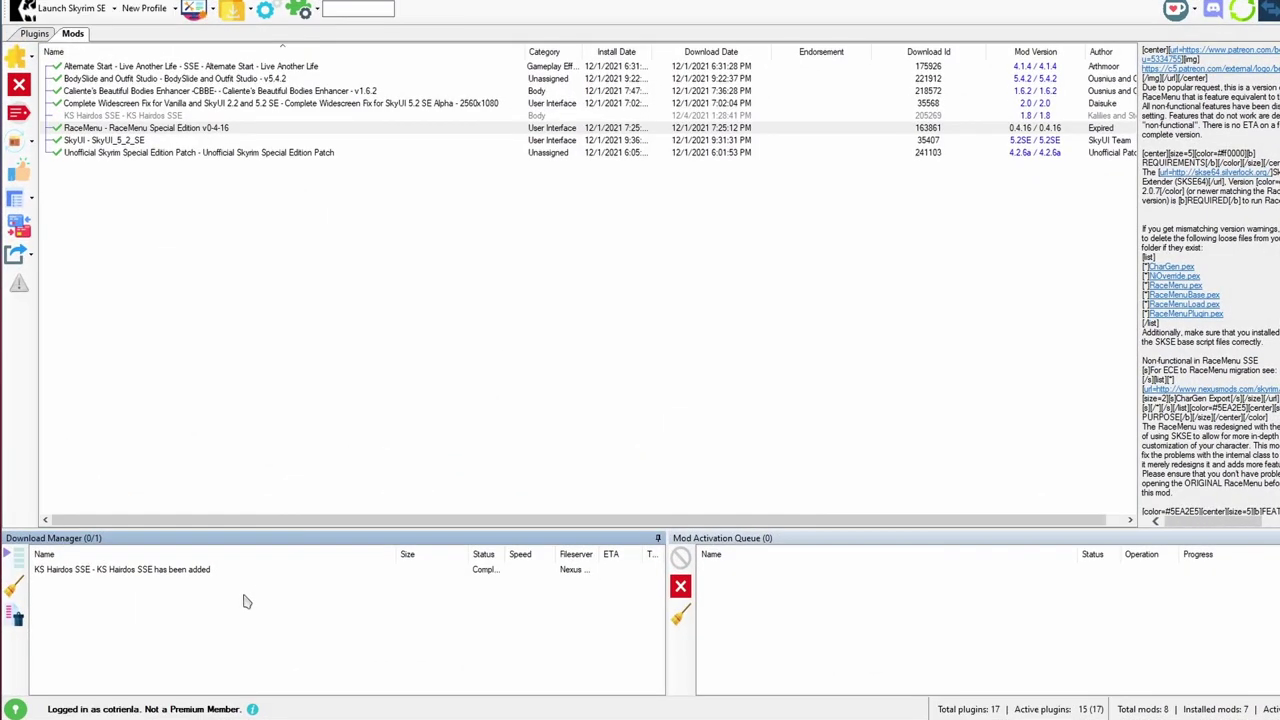
- Check the finished KS Hairdos SSE download and select it in the mods list
{"action": "left_click", "coordinate": [184, 572]}
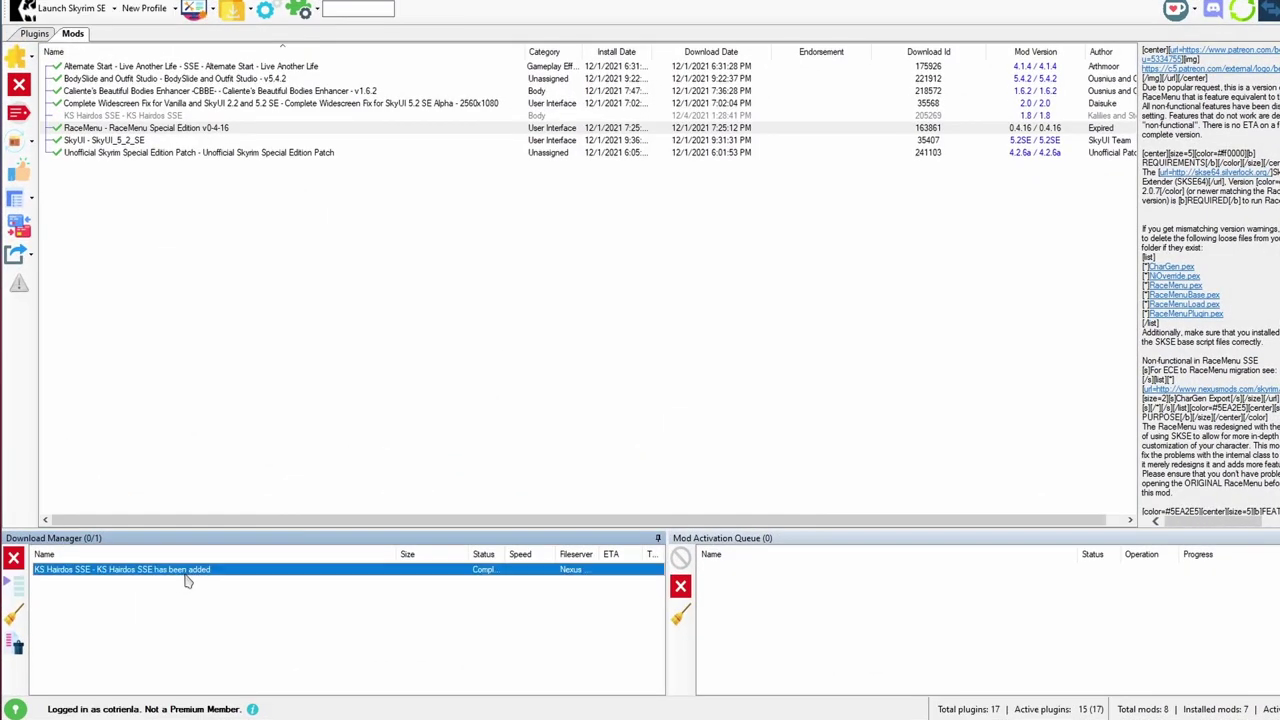
{"action": "left_click", "coordinate": [140, 118]}
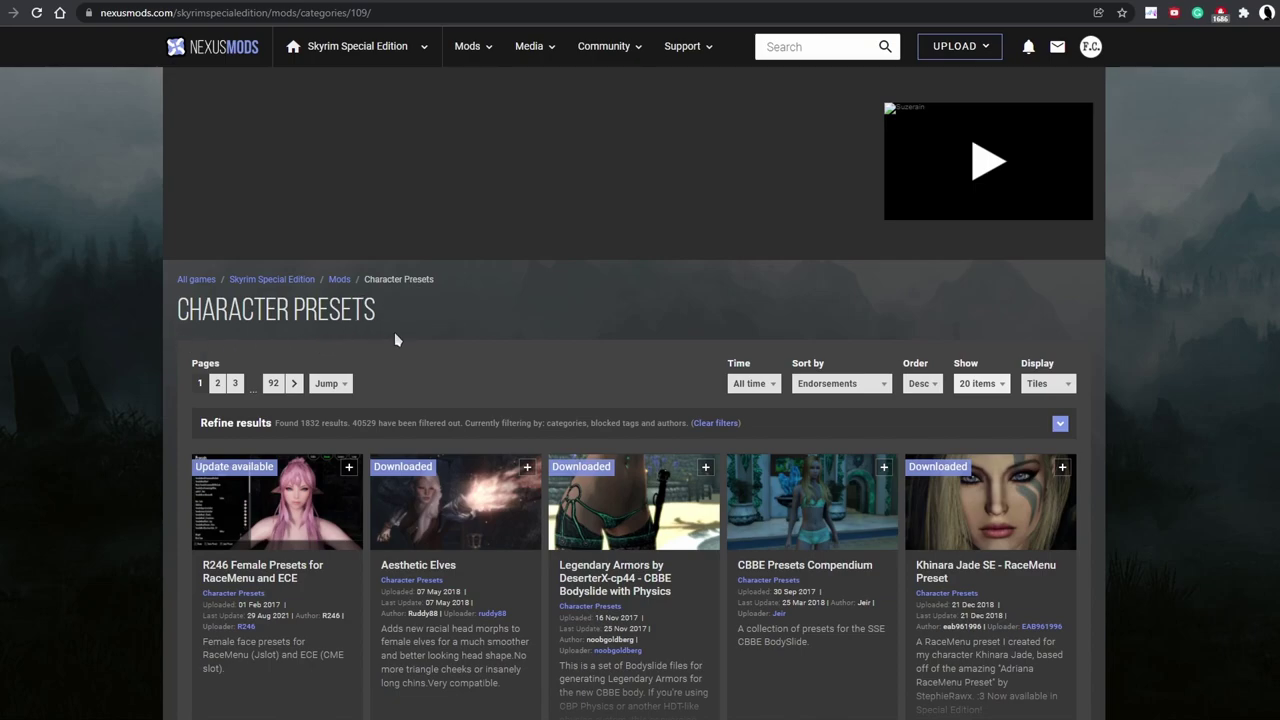
- Browse the mod categories to the Belle Delphine preset and expand its Requirements
{"action": "left_click", "coordinate": [490, 51]}
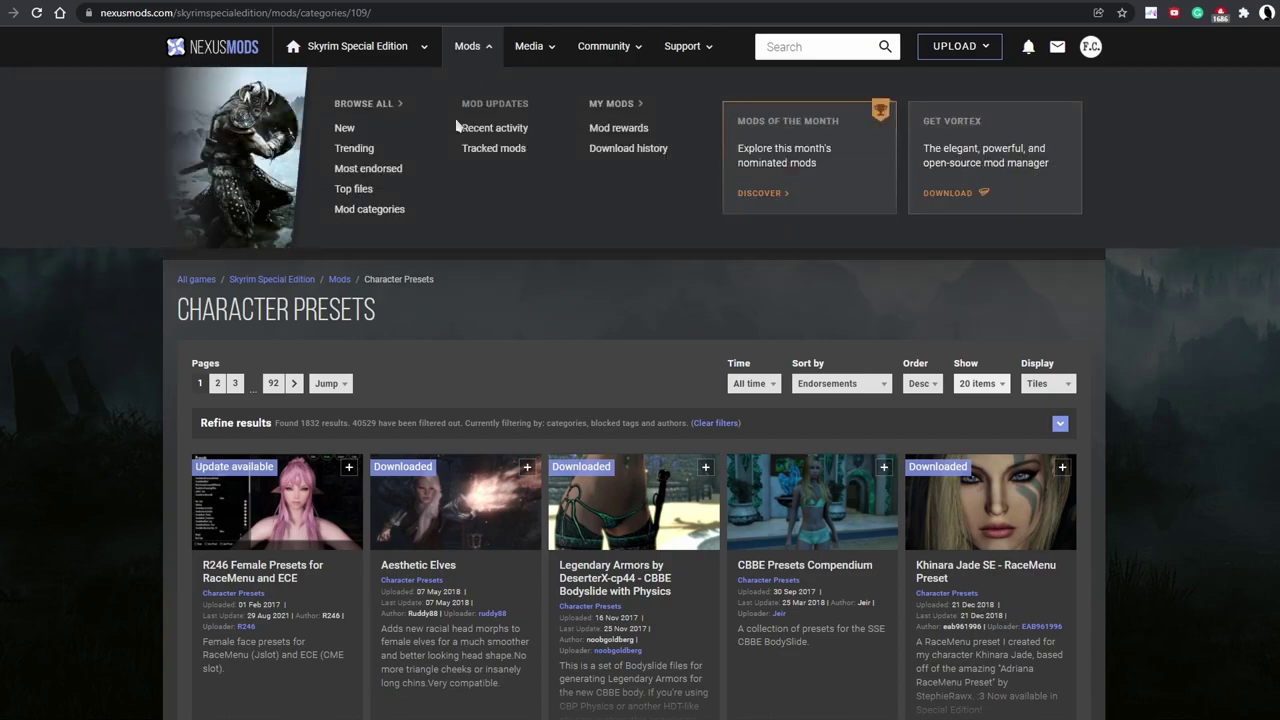
{"action": "left_click", "coordinate": [382, 215]}
{"action": "scroll", "coordinate": [460, 400], "scroll_direction": "down", "scroll_amount": 3}
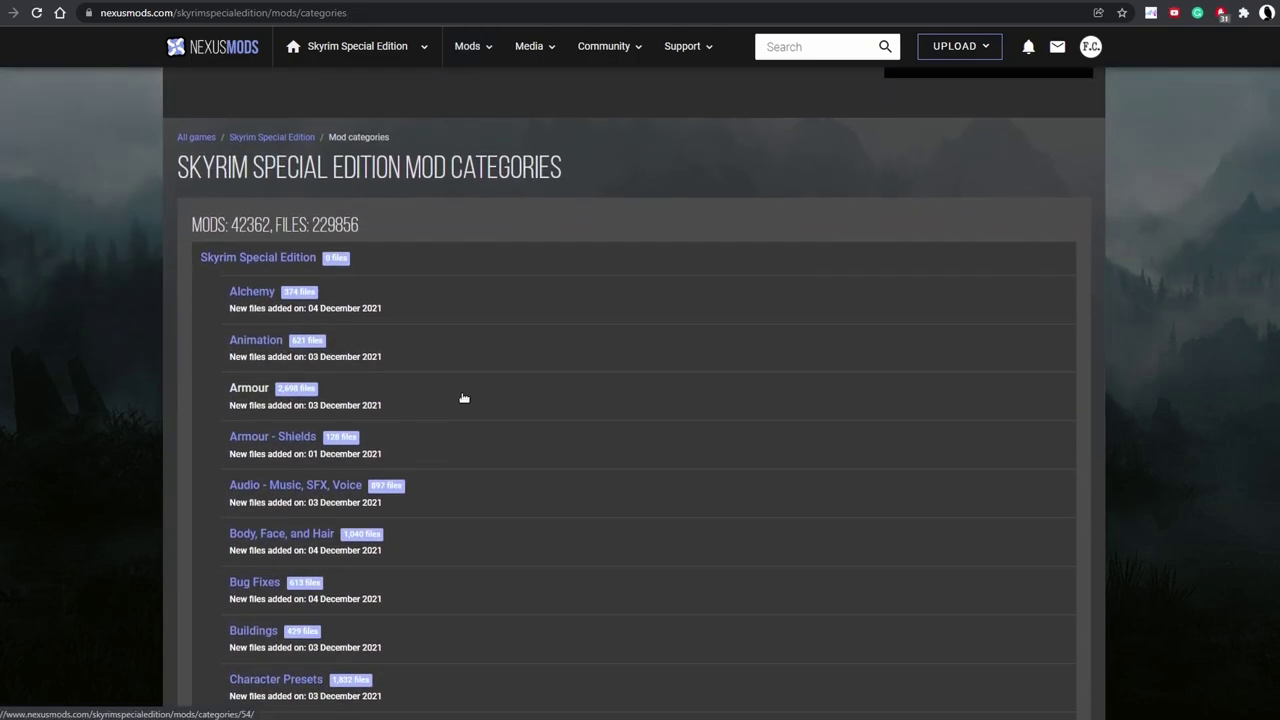
{"action": "scroll", "coordinate": [464, 398], "scroll_direction": "down", "scroll_amount": 2}
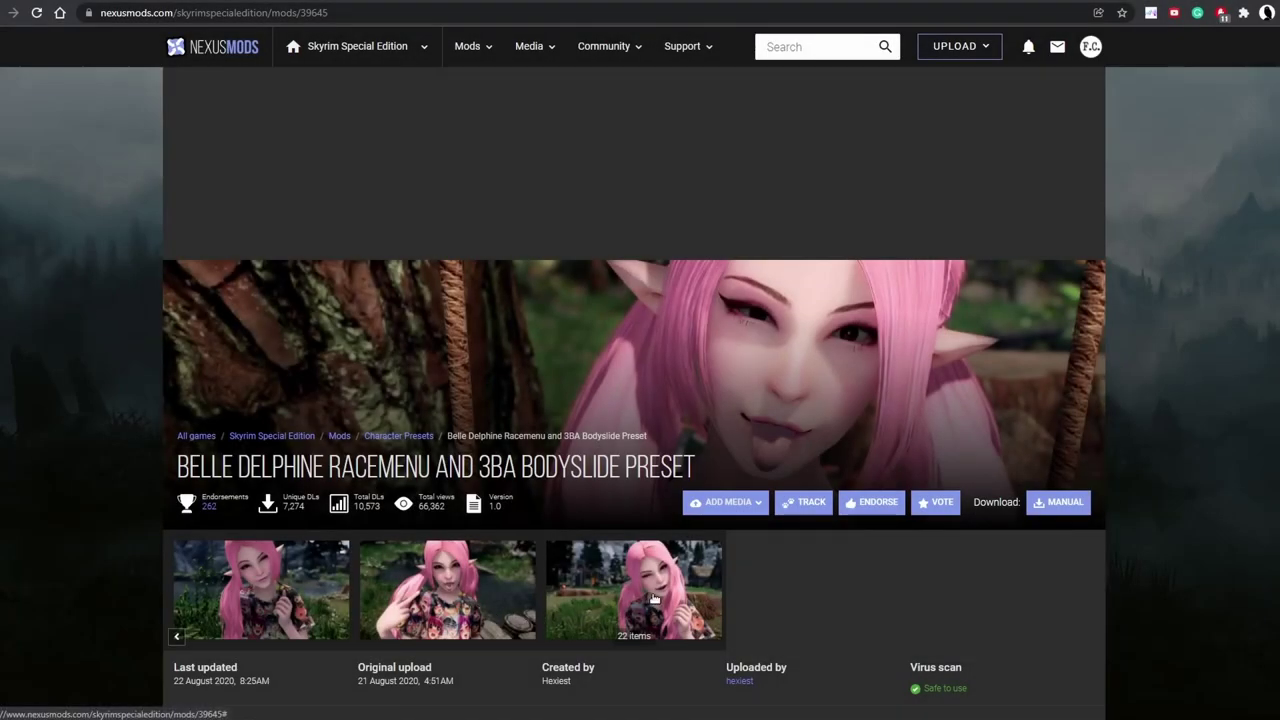
{"action": "scroll", "coordinate": [410, 411], "scroll_direction": "down", "scroll_amount": 5}
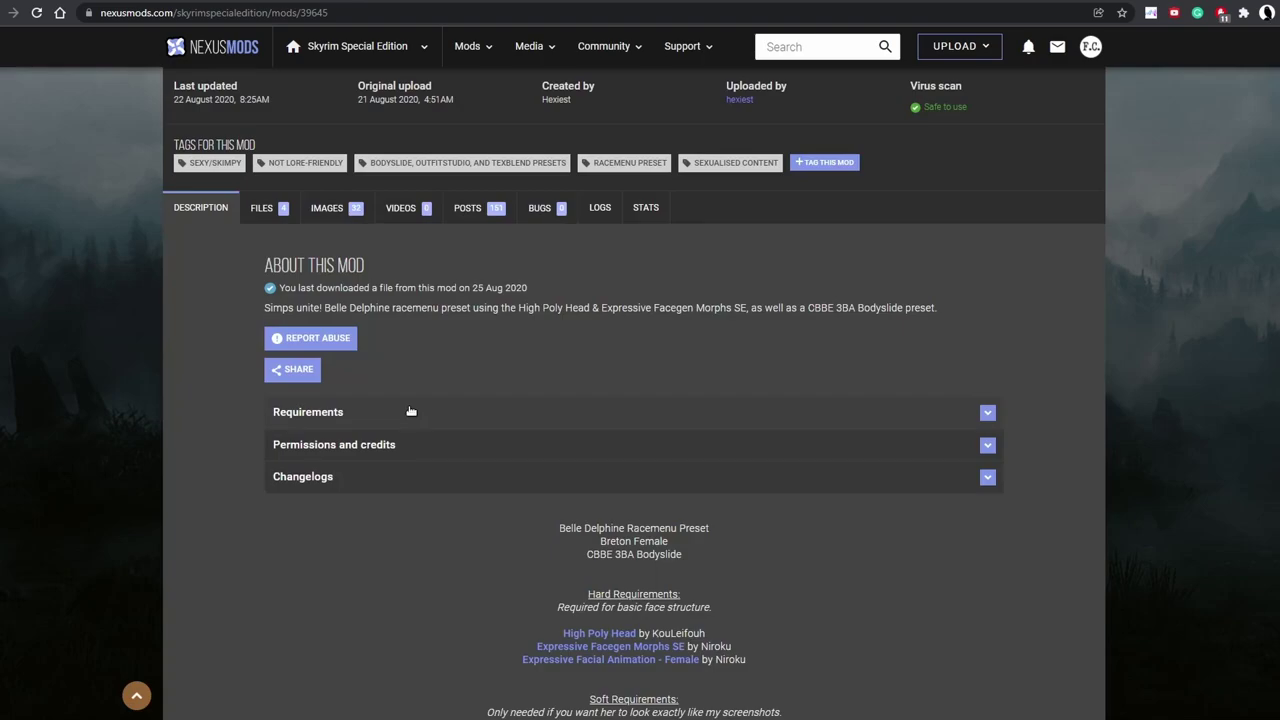
{"action": "left_click", "coordinate": [410, 411]}
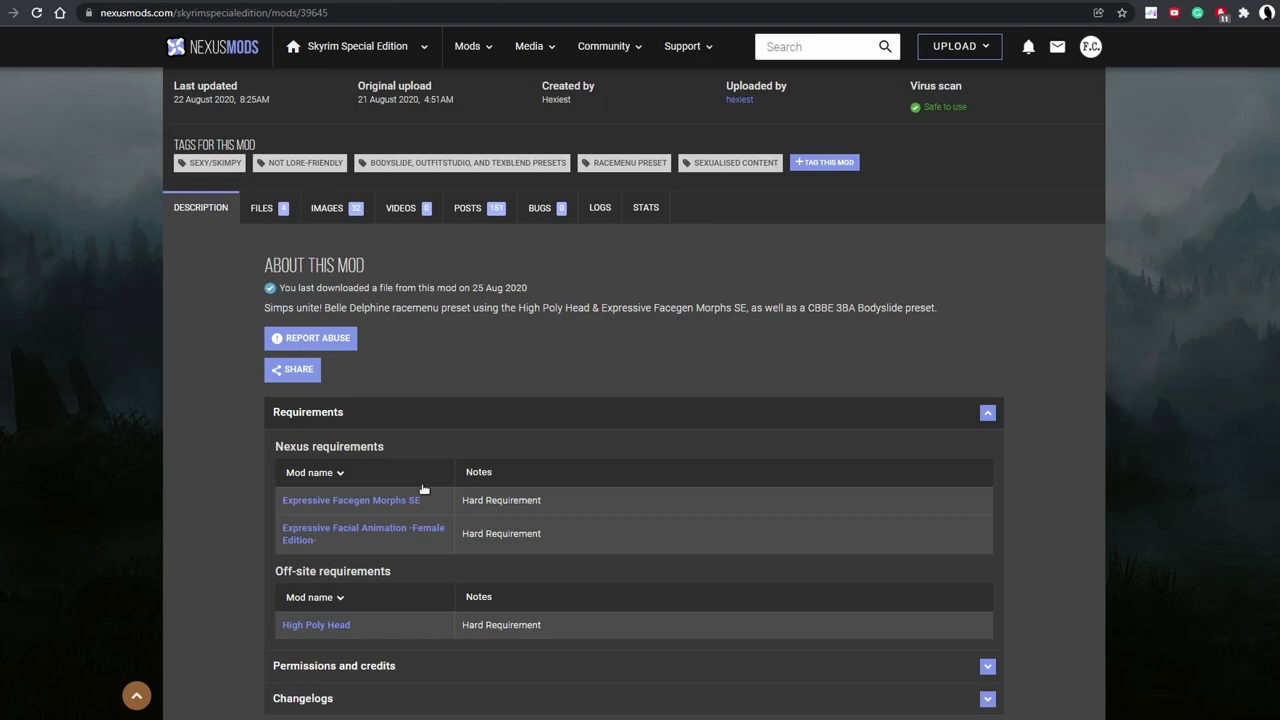
{"action": "scroll", "coordinate": [441, 297], "scroll_direction": "down", "scroll_amount": 2}
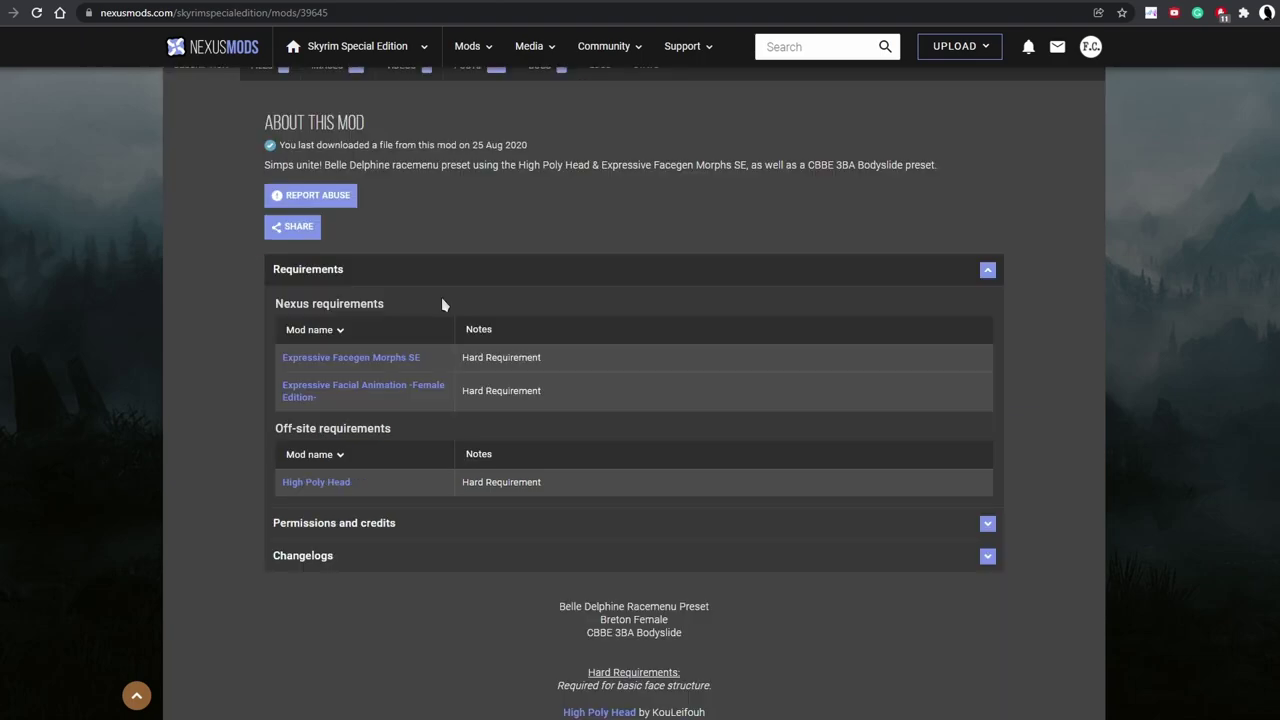
- Open Expressive Facegen Morphs SE, Expressive Facial Animation and High Poly Head in new tabs
{"action": "right_click", "coordinate": [402, 358]}
{"action": "left_click", "coordinate": [443, 366]}
{"action": "right_click", "coordinate": [407, 388]}
{"action": "left_click", "coordinate": [444, 397]}
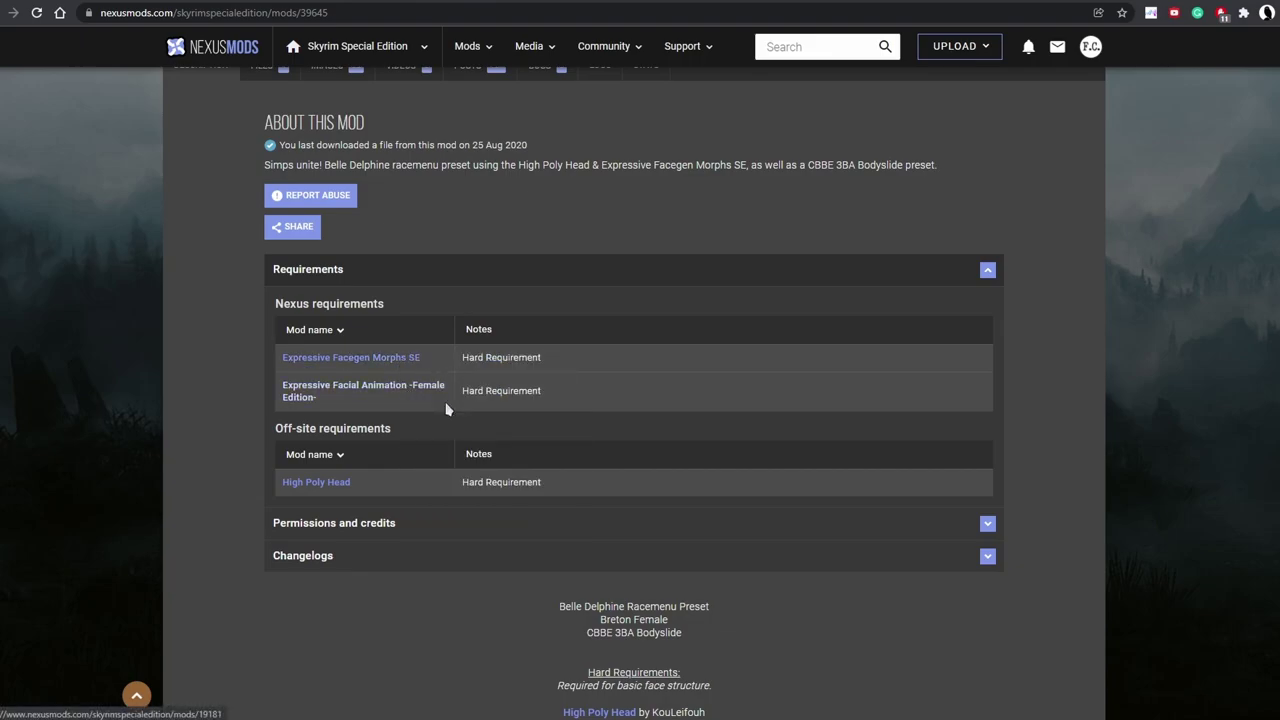
{"action": "right_click", "coordinate": [351, 488]}
{"action": "left_click", "coordinate": [380, 494]}
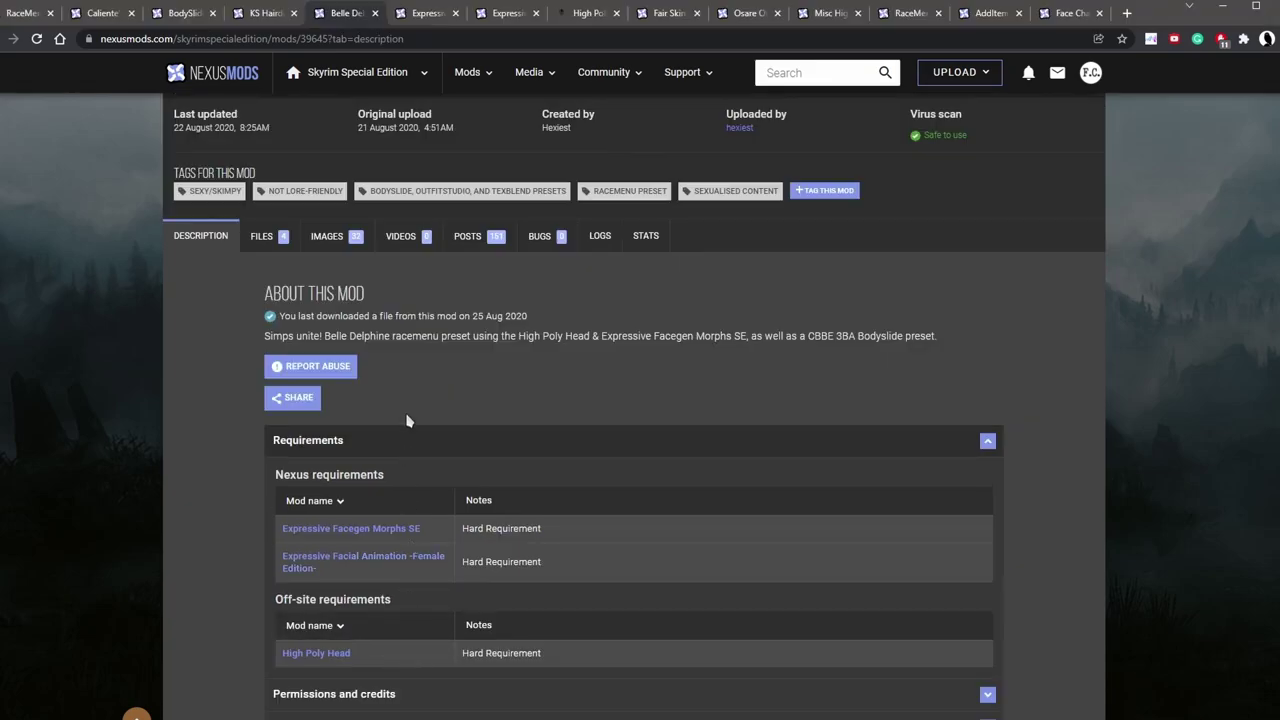
- Check the Expressive Facegen Morphs SE page's requirements
{"action": "left_click", "coordinate": [428, 14]}
{"action": "scroll", "coordinate": [352, 430], "scroll_direction": "down", "scroll_amount": 3}
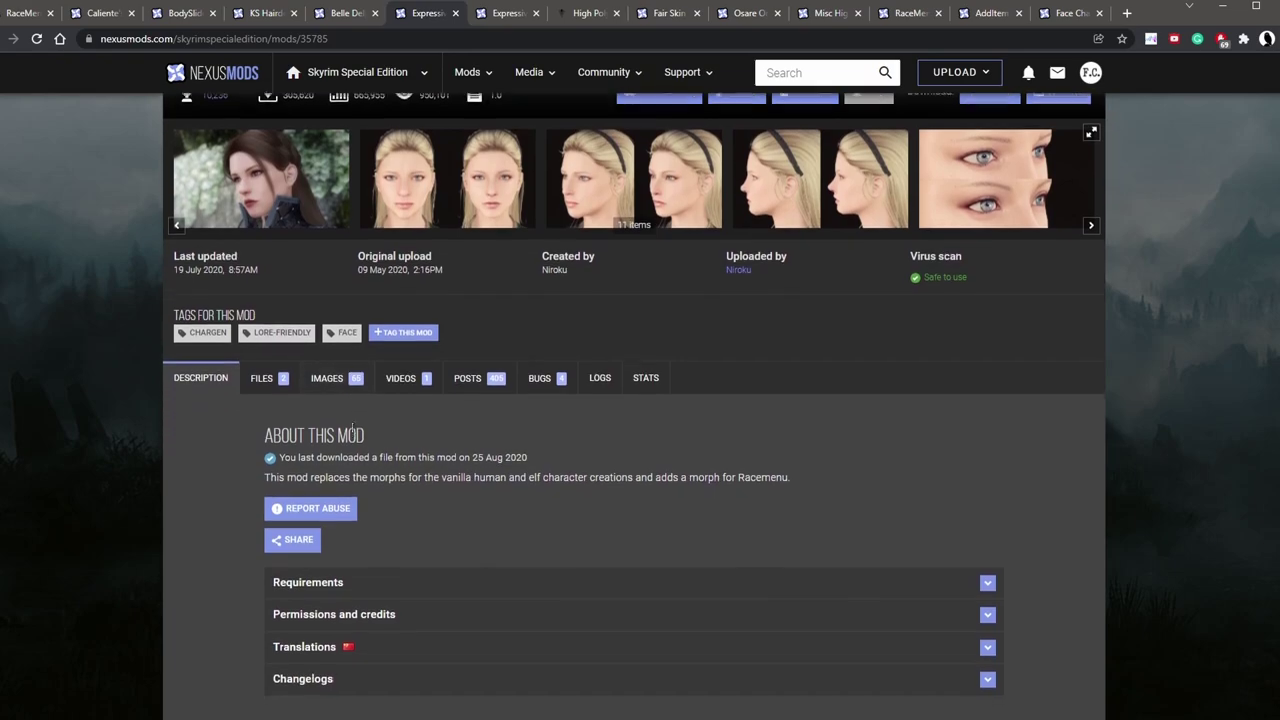
{"action": "left_click", "coordinate": [355, 581]}
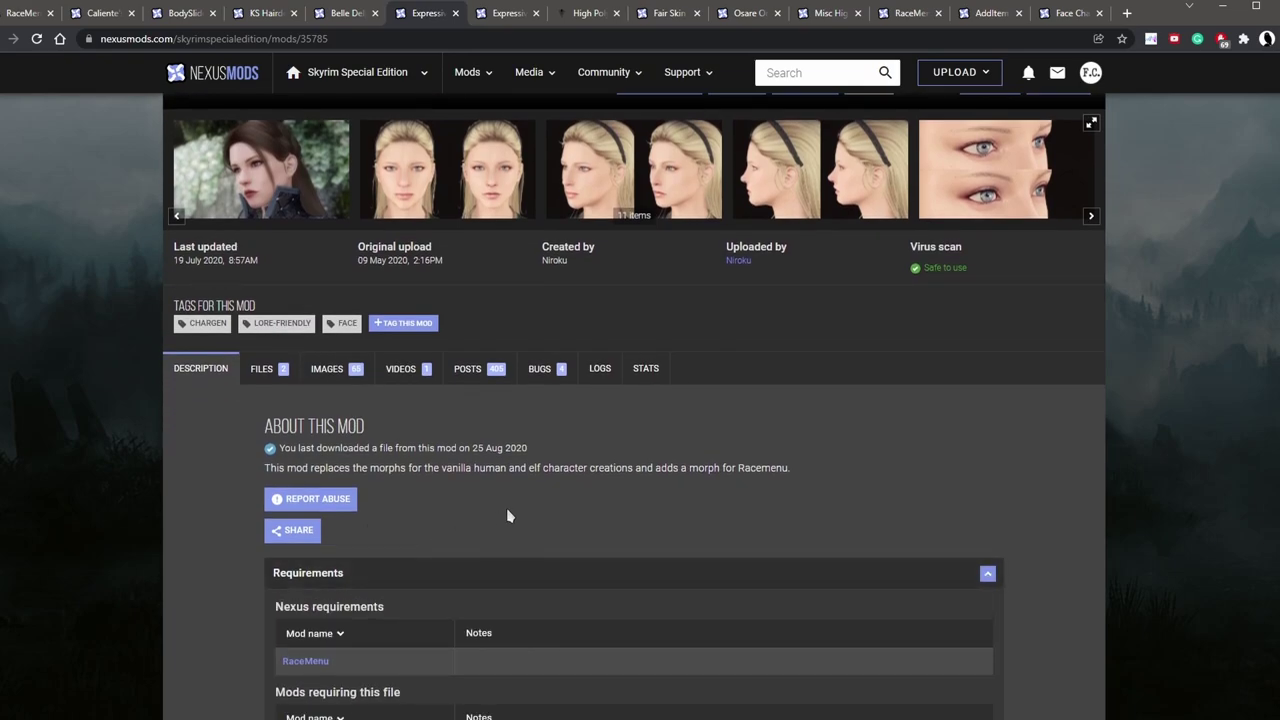
{"action": "scroll", "coordinate": [546, 503], "scroll_direction": "down", "scroll_amount": 1}
{"action": "scroll", "coordinate": [546, 503], "scroll_direction": "down", "scroll_amount": 1}
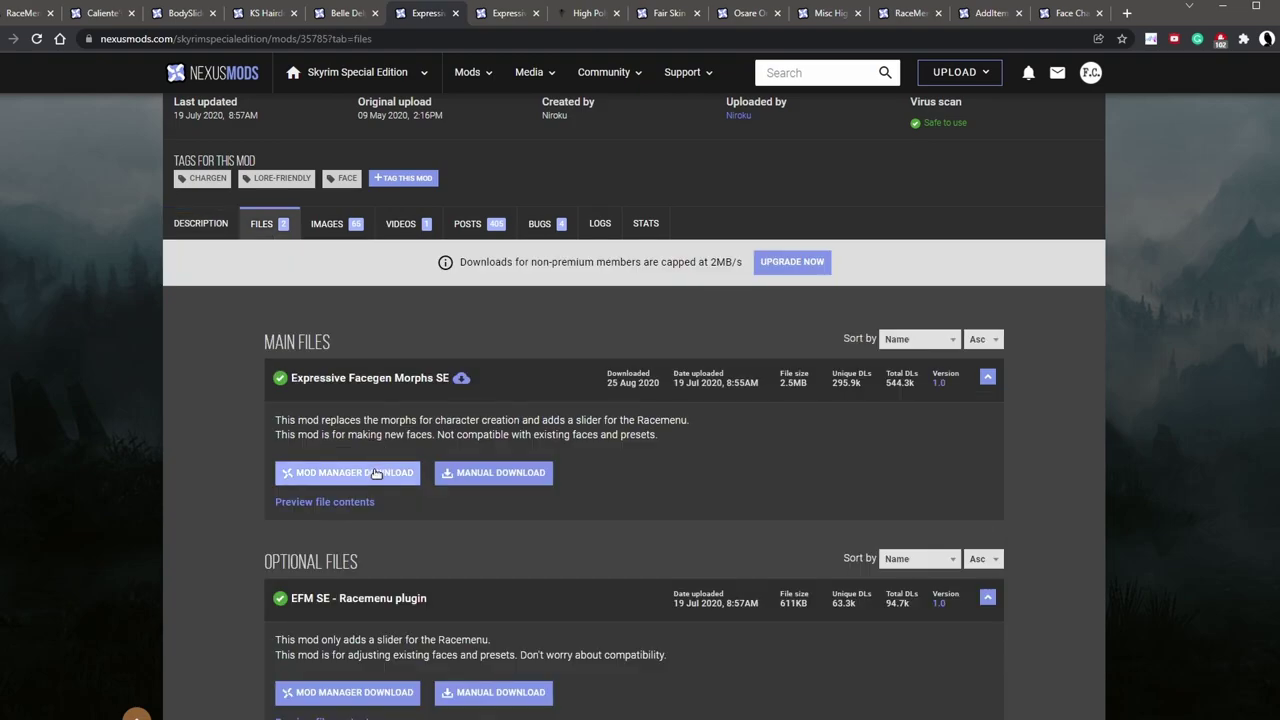
- Check Expressive Facial Animation's requirements, open Fair Skin Complexion in a new tab, and list its files
{"action": "left_click", "coordinate": [508, 13]}
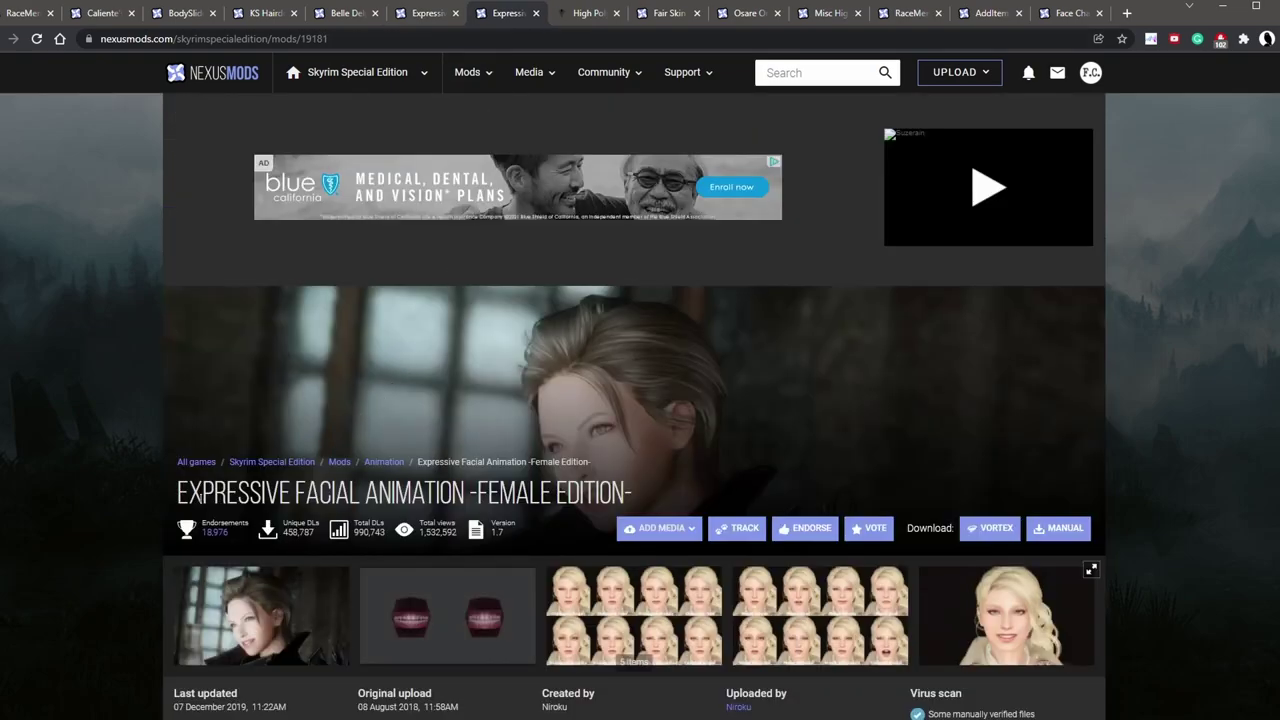
{"action": "scroll", "coordinate": [430, 497], "scroll_direction": "down", "scroll_amount": 5}
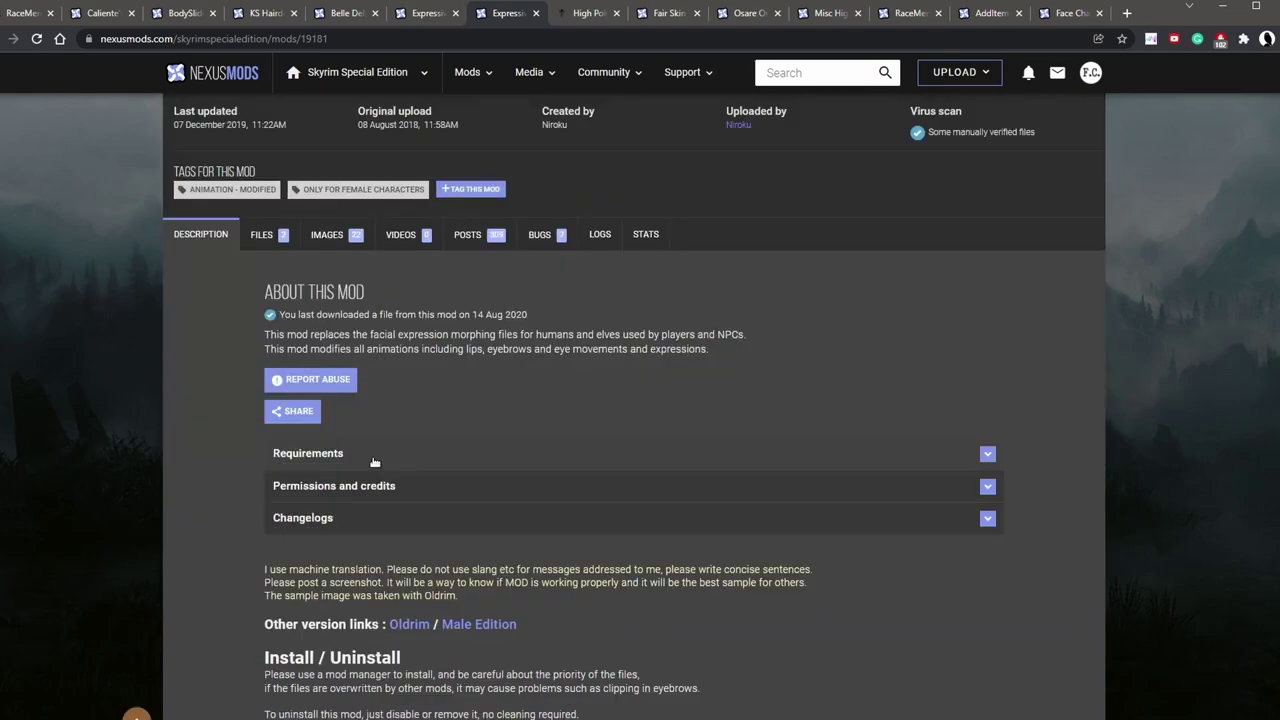
{"action": "left_click", "coordinate": [374, 462]}
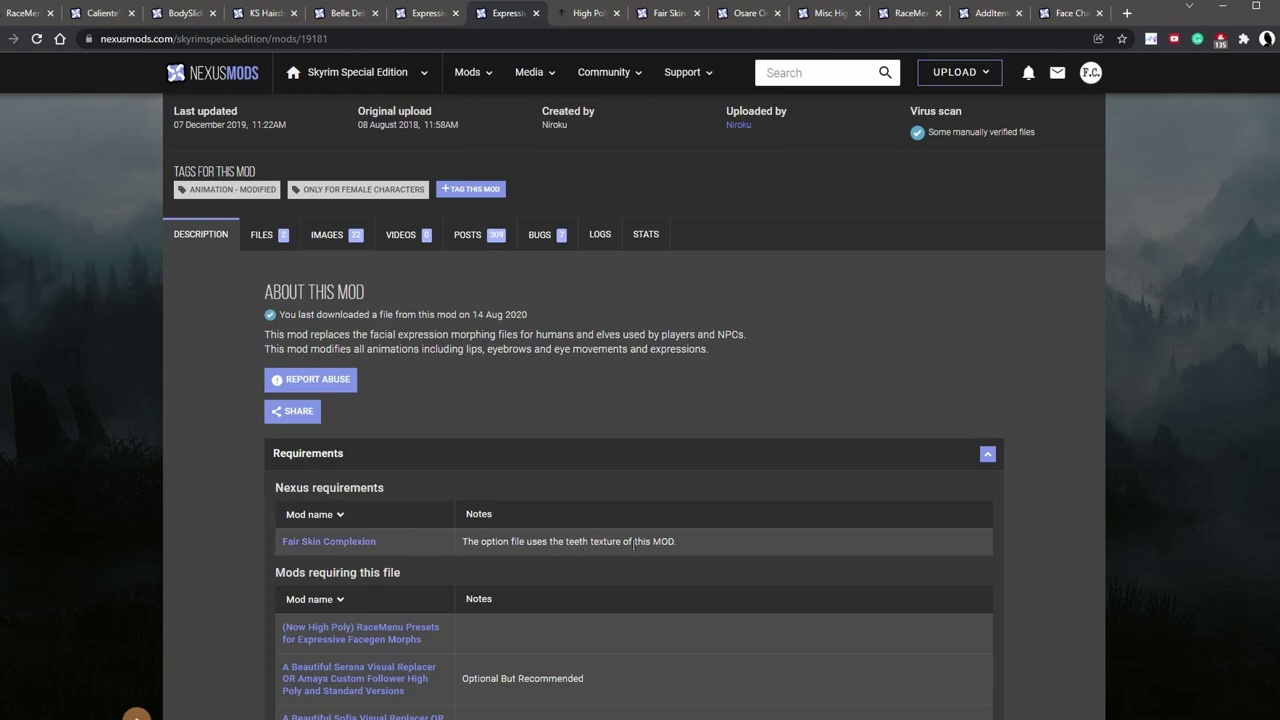
{"action": "right_click", "coordinate": [356, 546]}
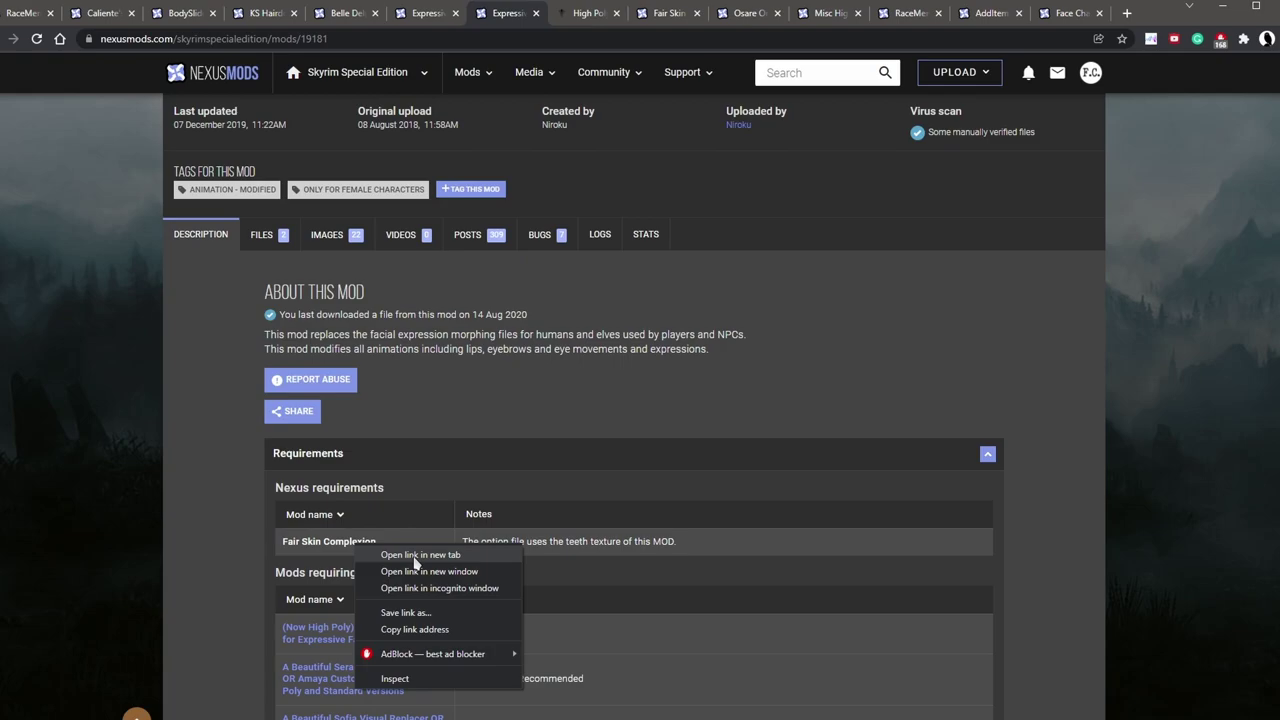
{"action": "left_click", "coordinate": [418, 555]}
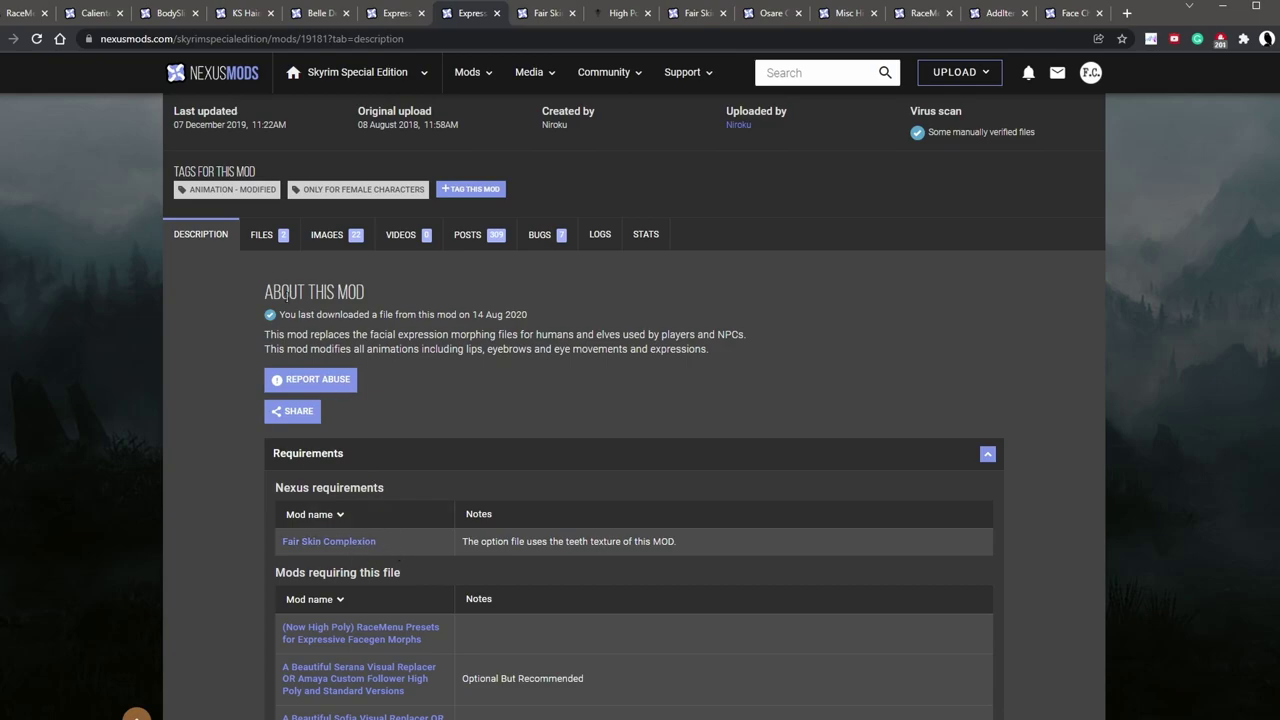
{"action": "left_click", "coordinate": [264, 236]}
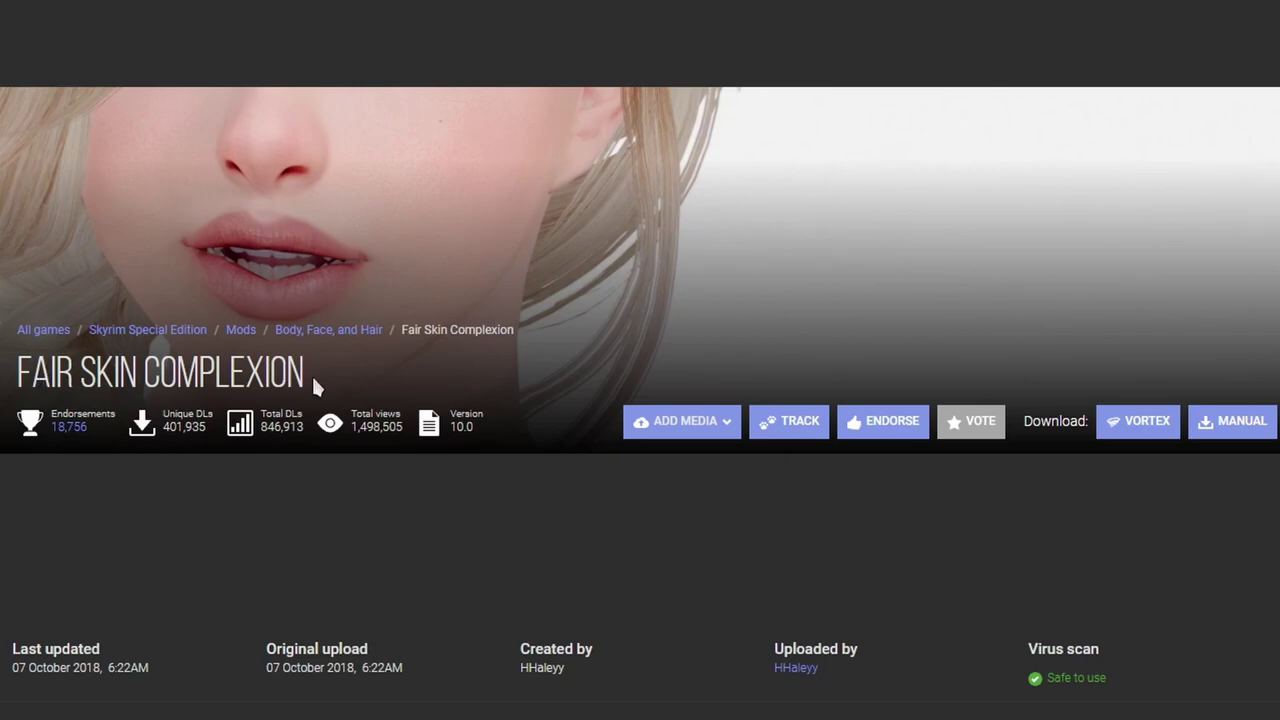
- Expand the Requirements section on the Fair Skin Complexion page
{"action": "scroll", "coordinate": [313, 384], "scroll_direction": "down", "scroll_amount": 6}
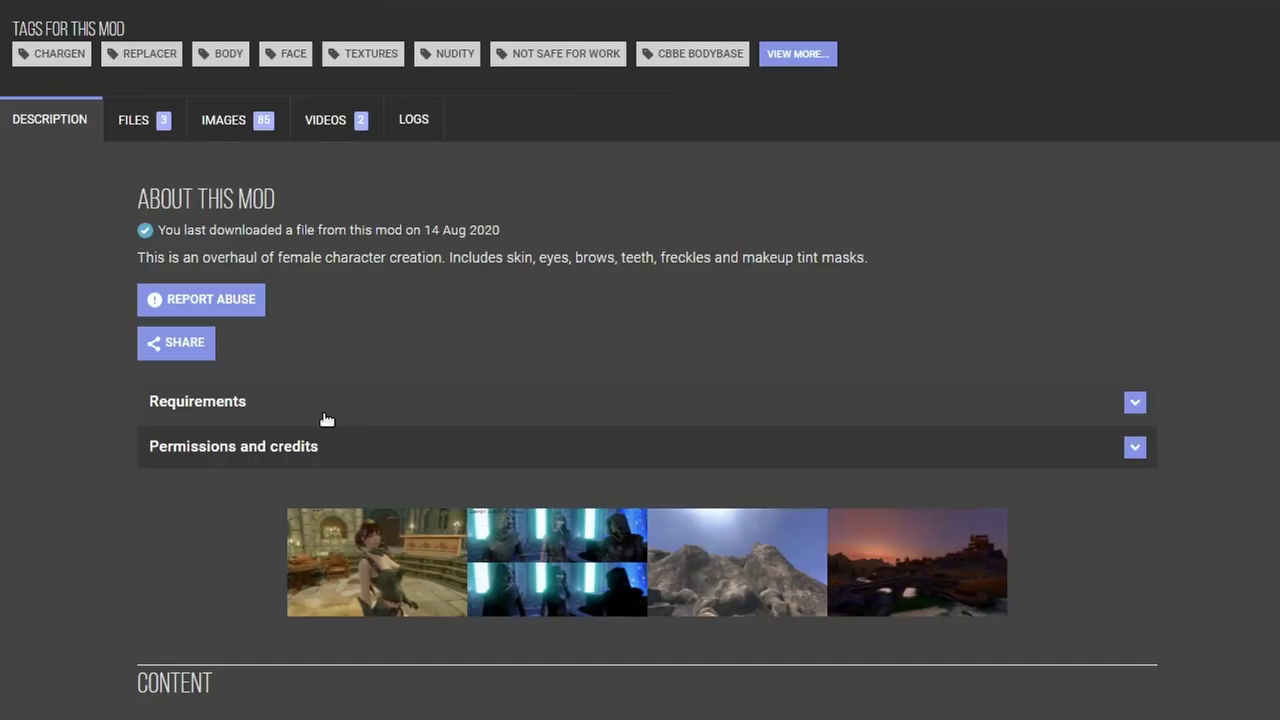
{"action": "left_click", "coordinate": [326, 419]}
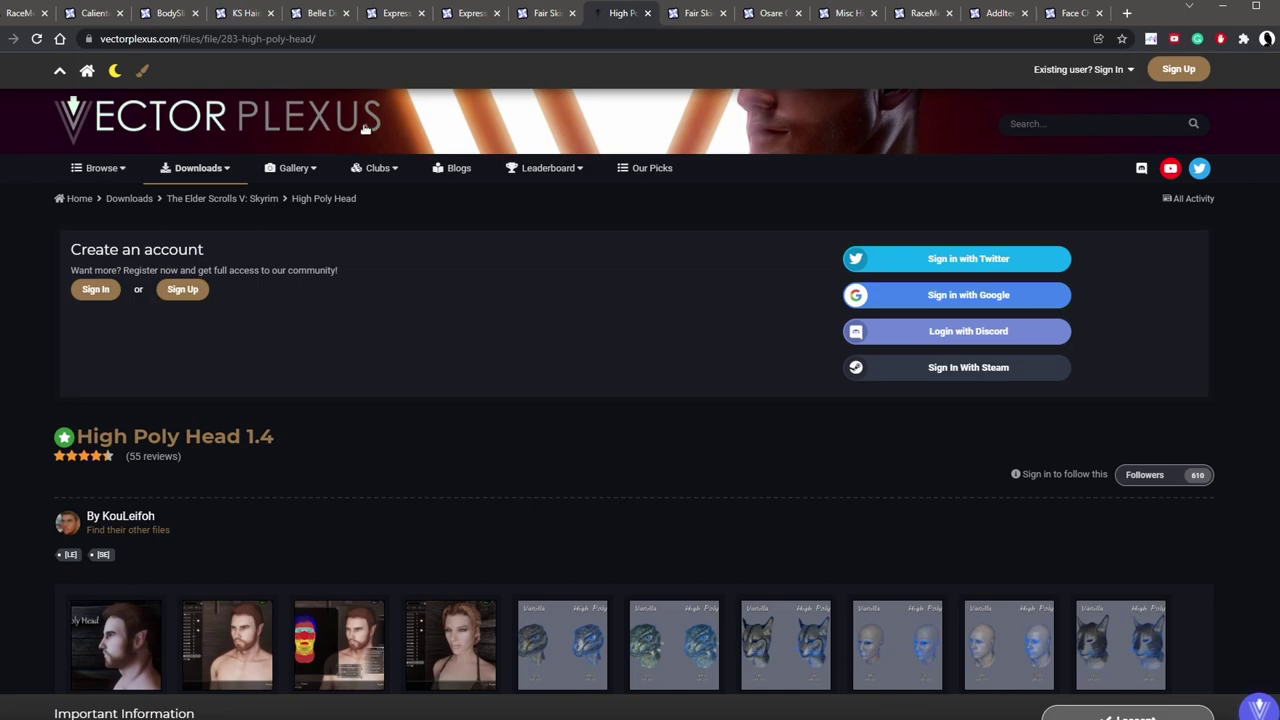
- View the enlarged Vanilla vs High Poly comparison image, then close it and scroll down the page
{"action": "left_click", "coordinate": [562, 645]}
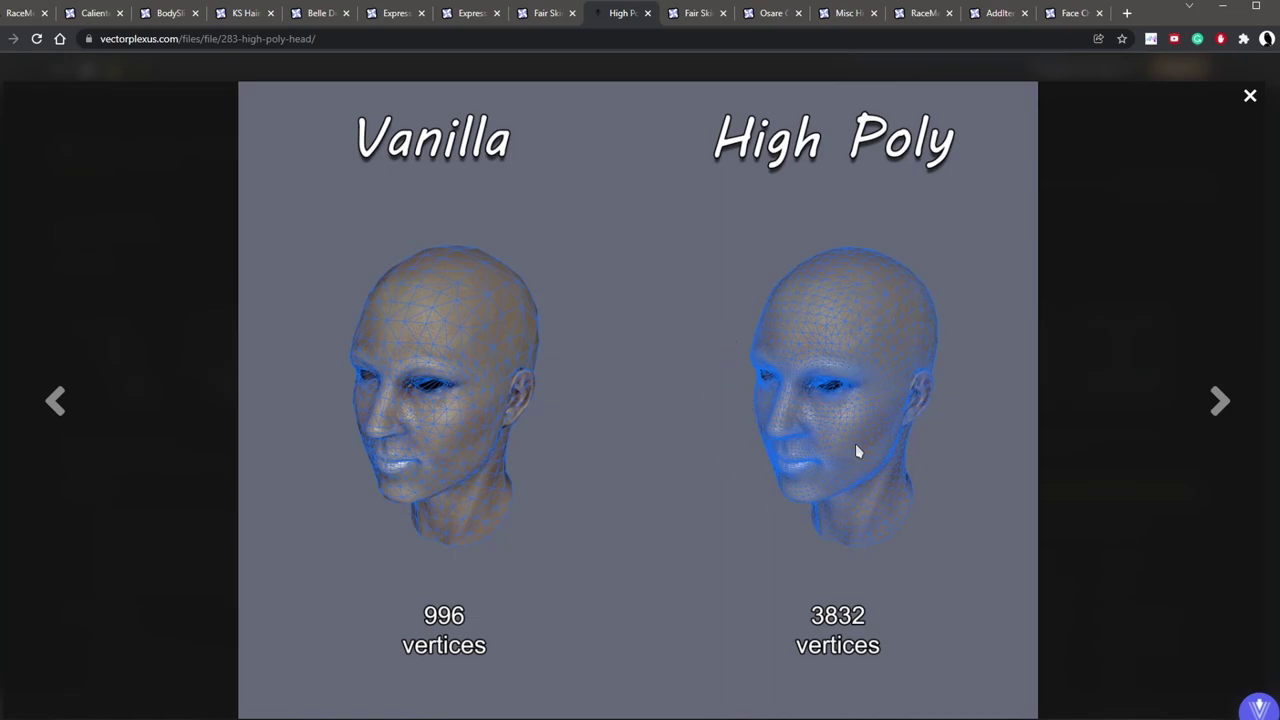
{"action": "left_click", "coordinate": [214, 166]}
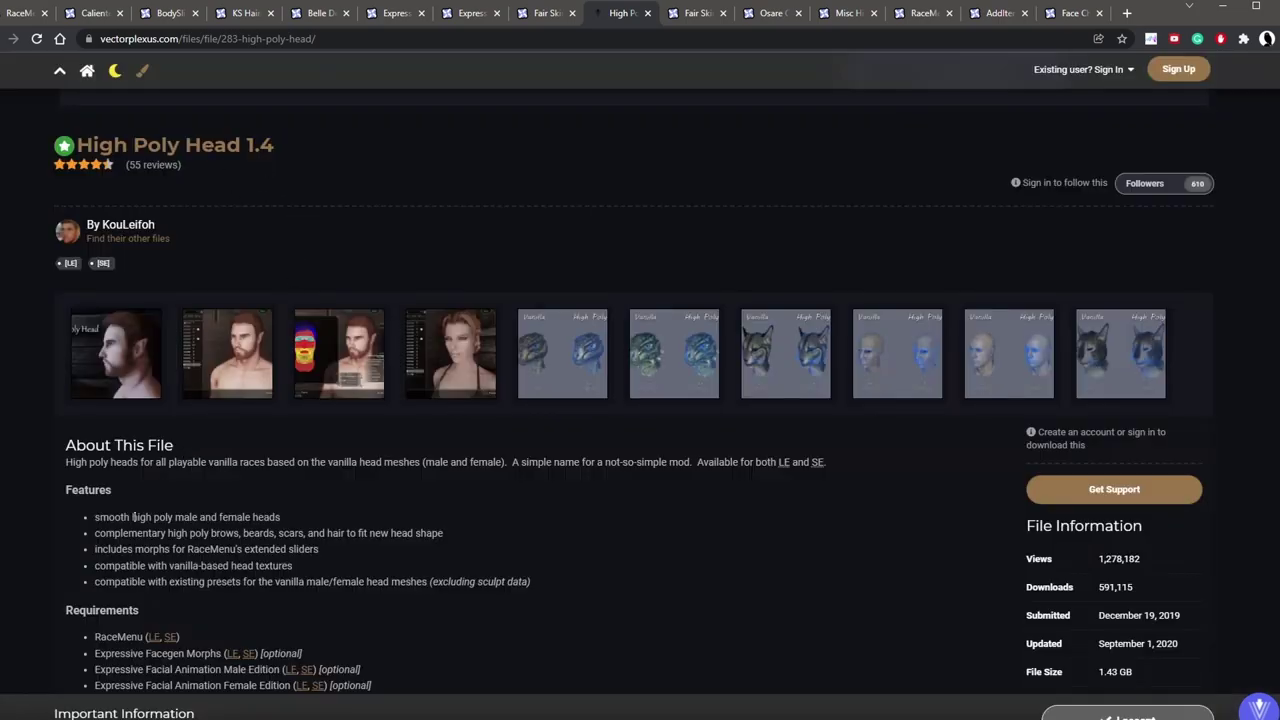
{"action": "scroll", "coordinate": [400, 605], "scroll_direction": "down", "scroll_amount": 1}
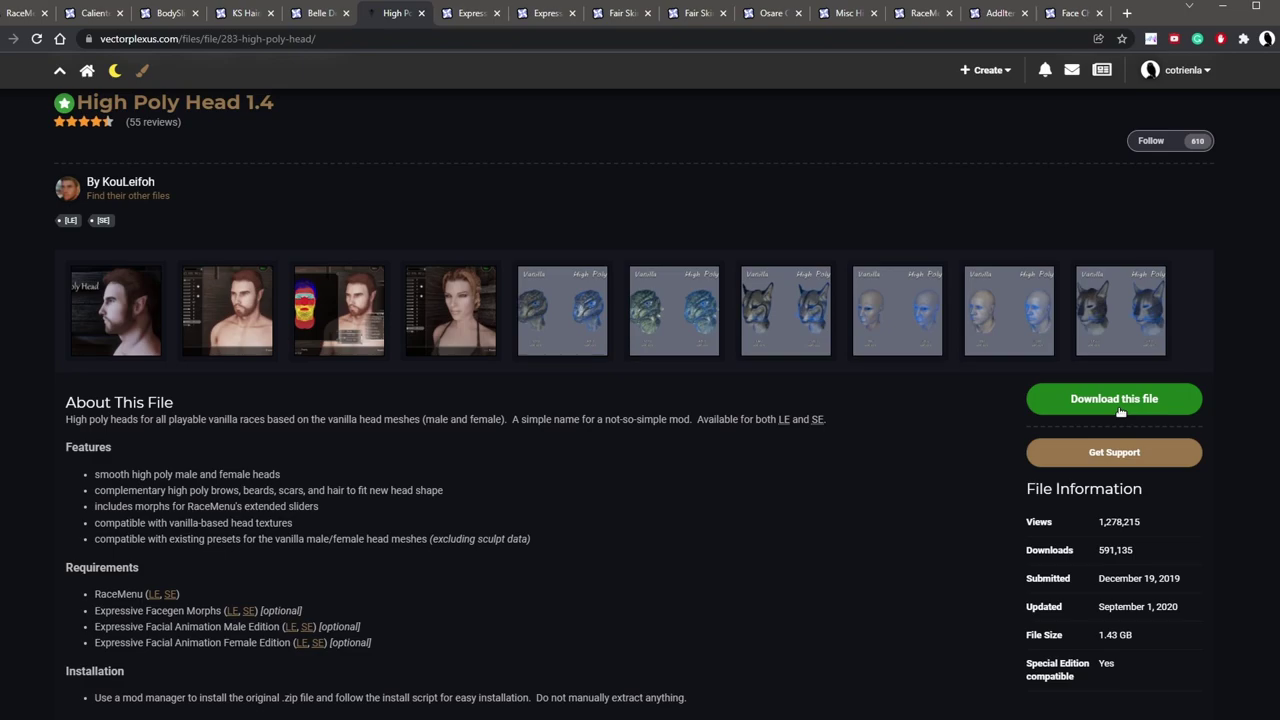
- Open High Poly Head from the Belle Delphine preset page in a new tab and list its downloadable files
{"action": "left_click", "coordinate": [316, 15]}
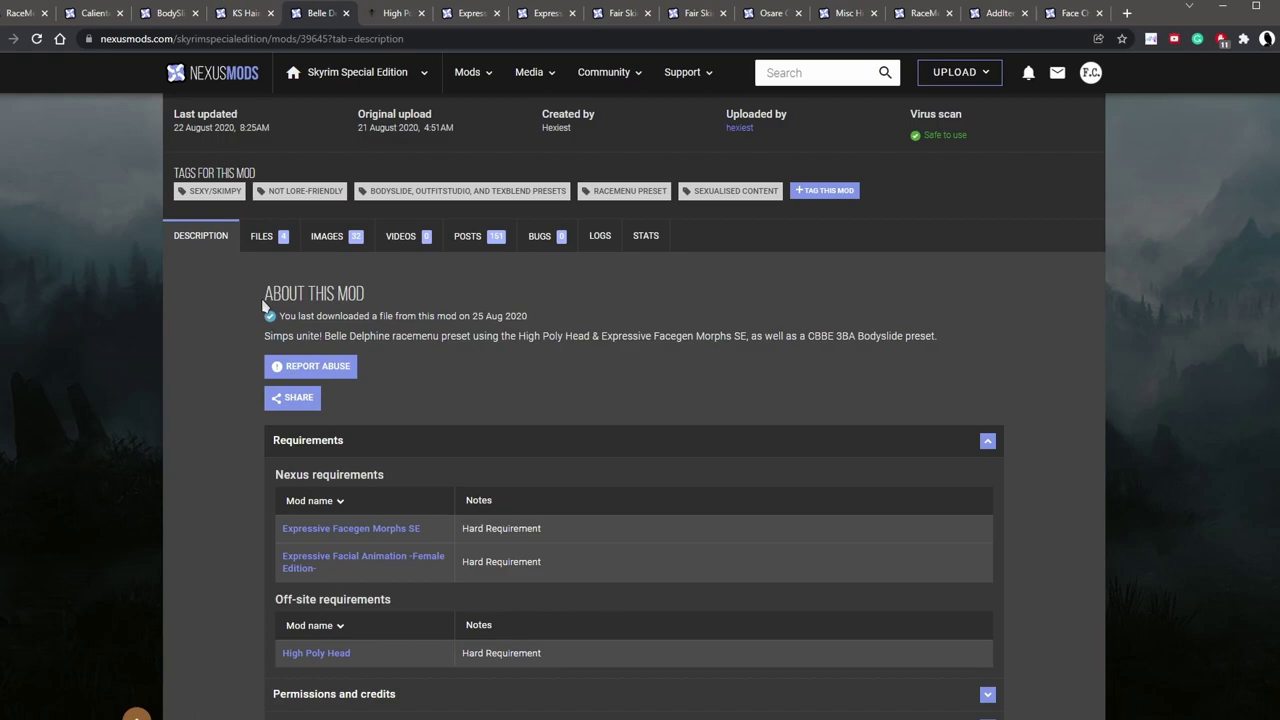
{"action": "scroll", "coordinate": [264, 305], "scroll_direction": "up", "scroll_amount": 4}
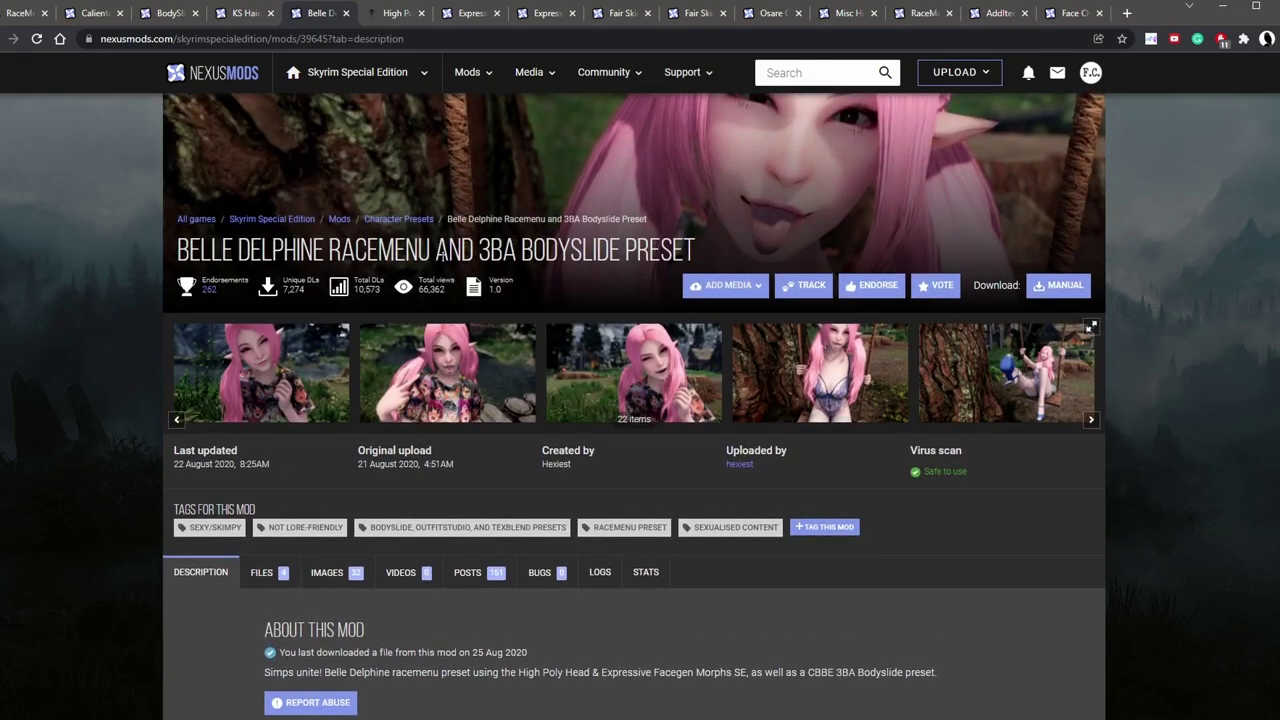
{"action": "scroll", "coordinate": [440, 254], "scroll_direction": "down", "scroll_amount": 5}
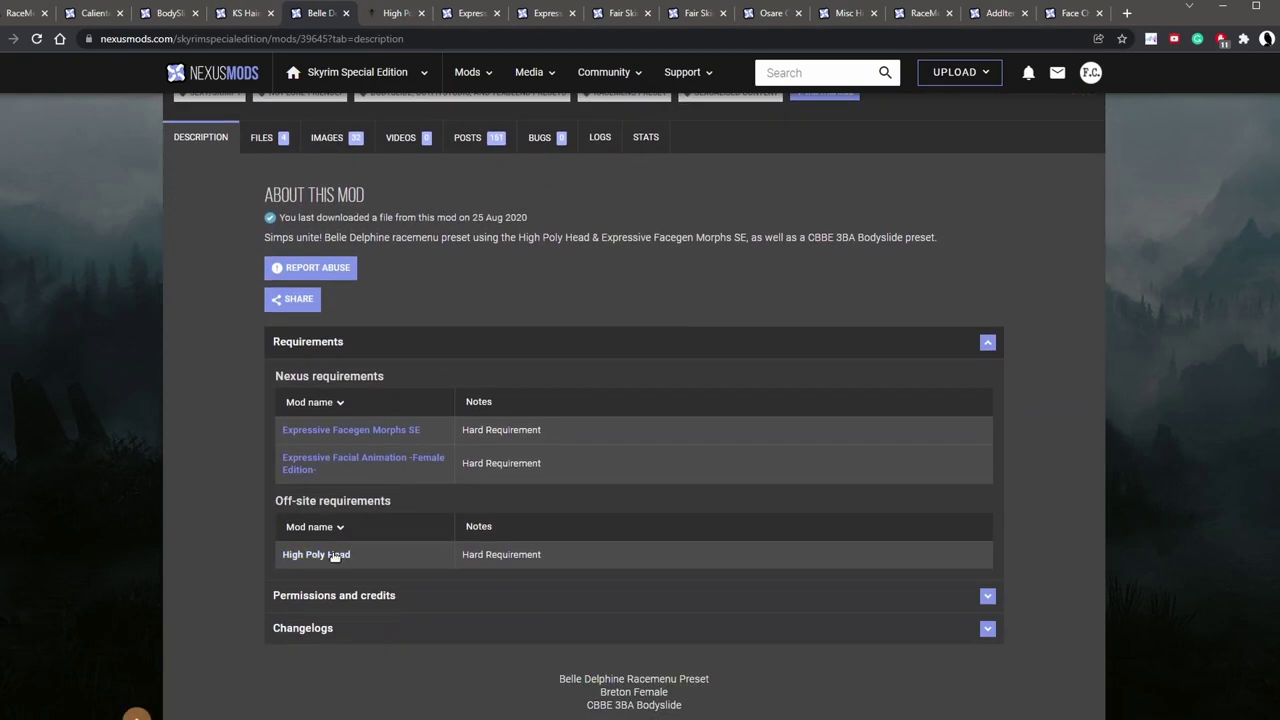
{"action": "right_click", "coordinate": [336, 557]}
{"action": "left_click", "coordinate": [368, 563]}
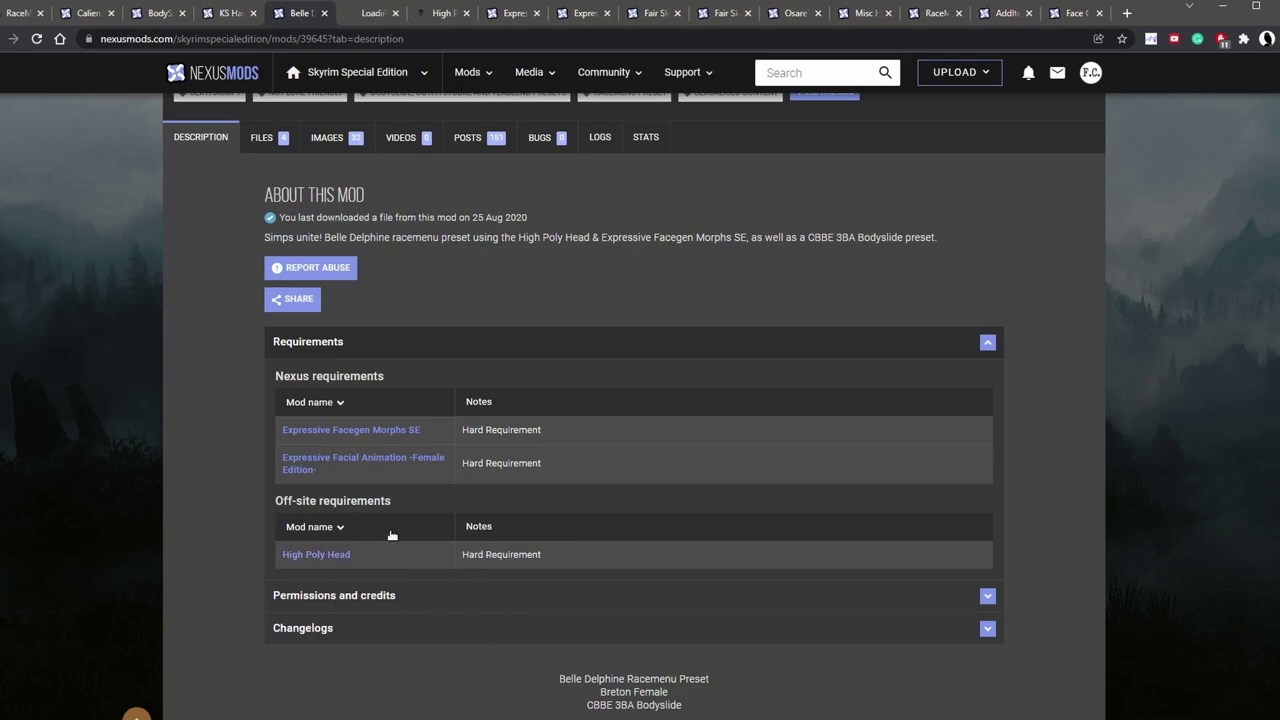
{"action": "left_click", "coordinate": [372, 13]}
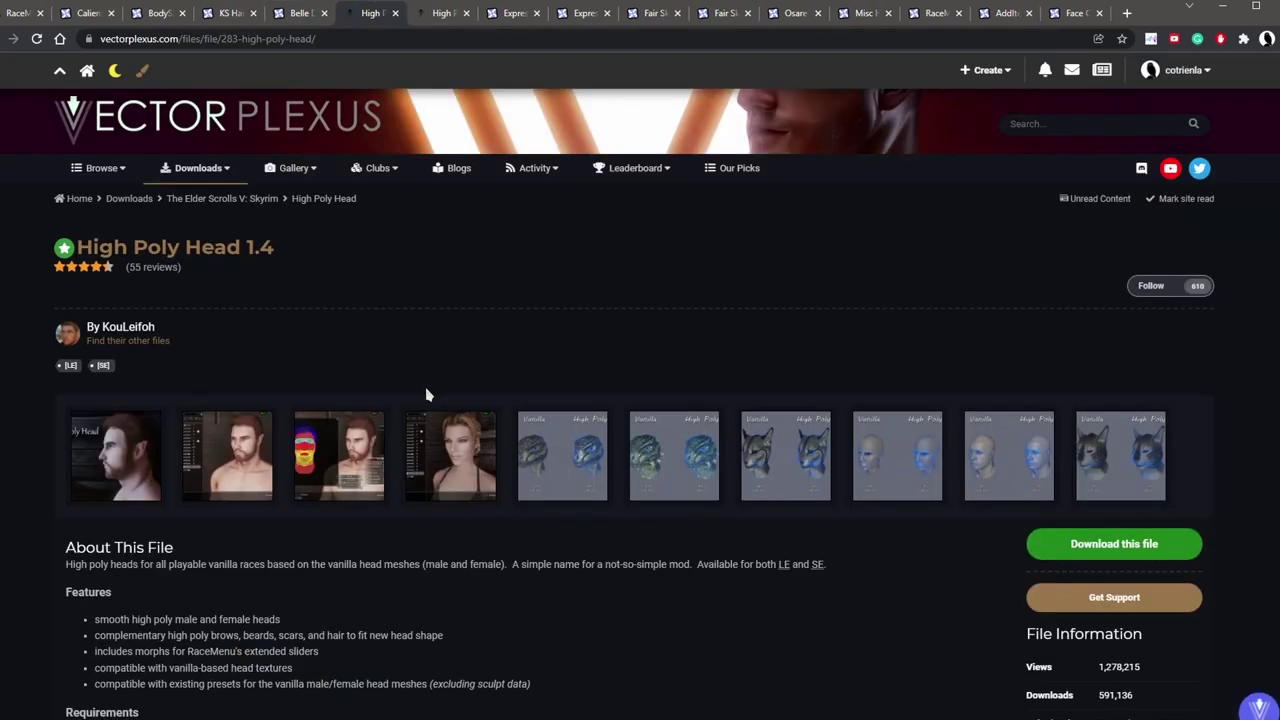
{"action": "left_click", "coordinate": [1105, 543]}
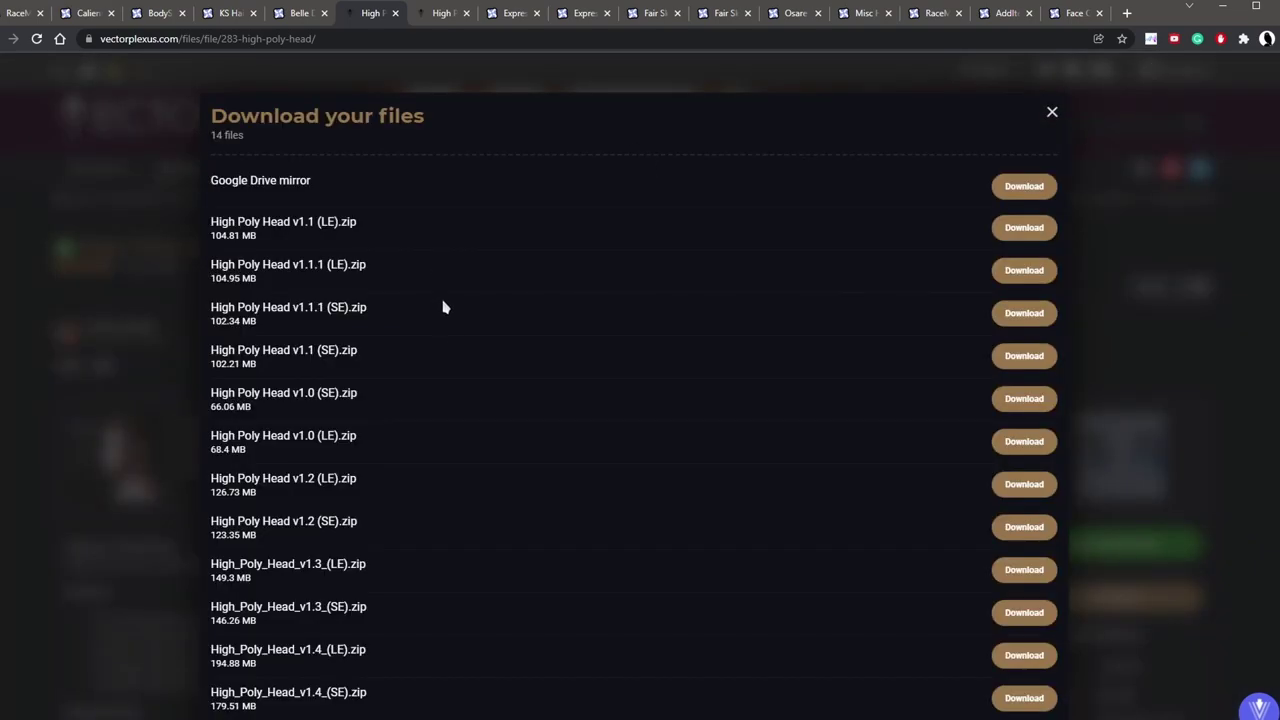
{"action": "scroll", "coordinate": [465, 383], "scroll_direction": "down", "scroll_amount": 3}
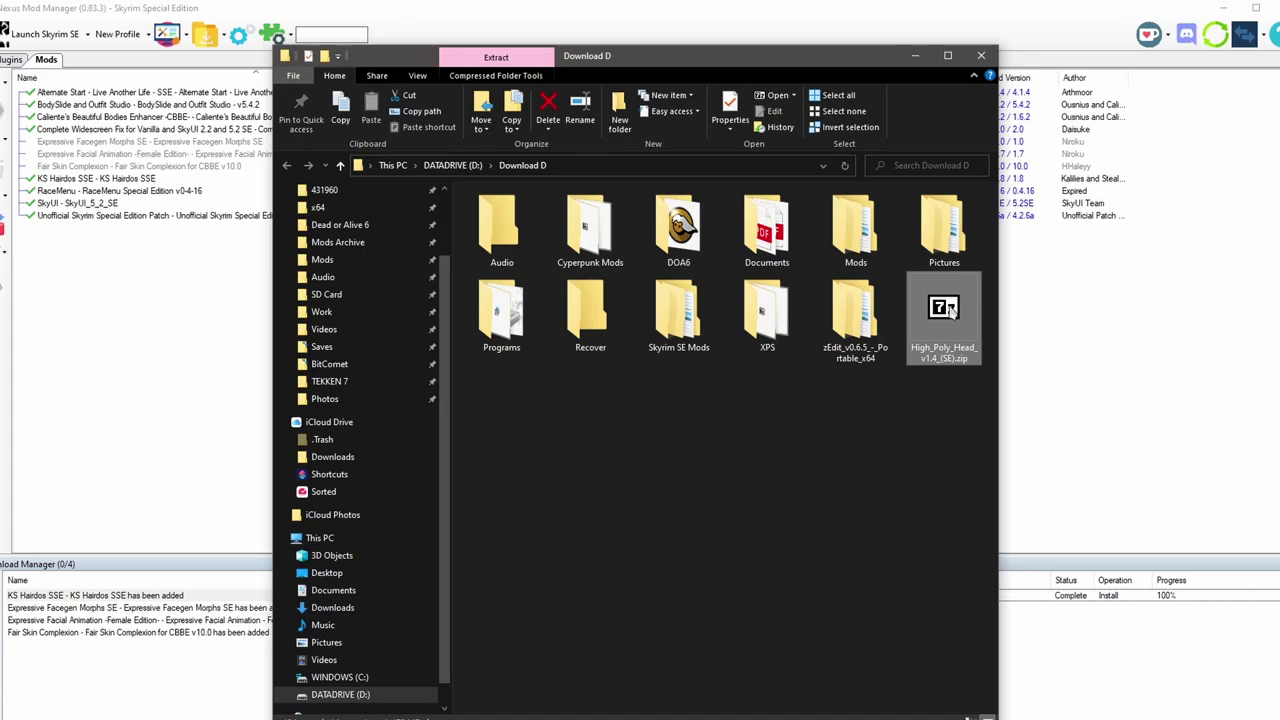
- Inspect the FOMod folder inside High_Poly_Head_v1.4_(SE).zip in 7-Zip, then select the zip for adding
{"action": "double_click", "coordinate": [952, 310]}
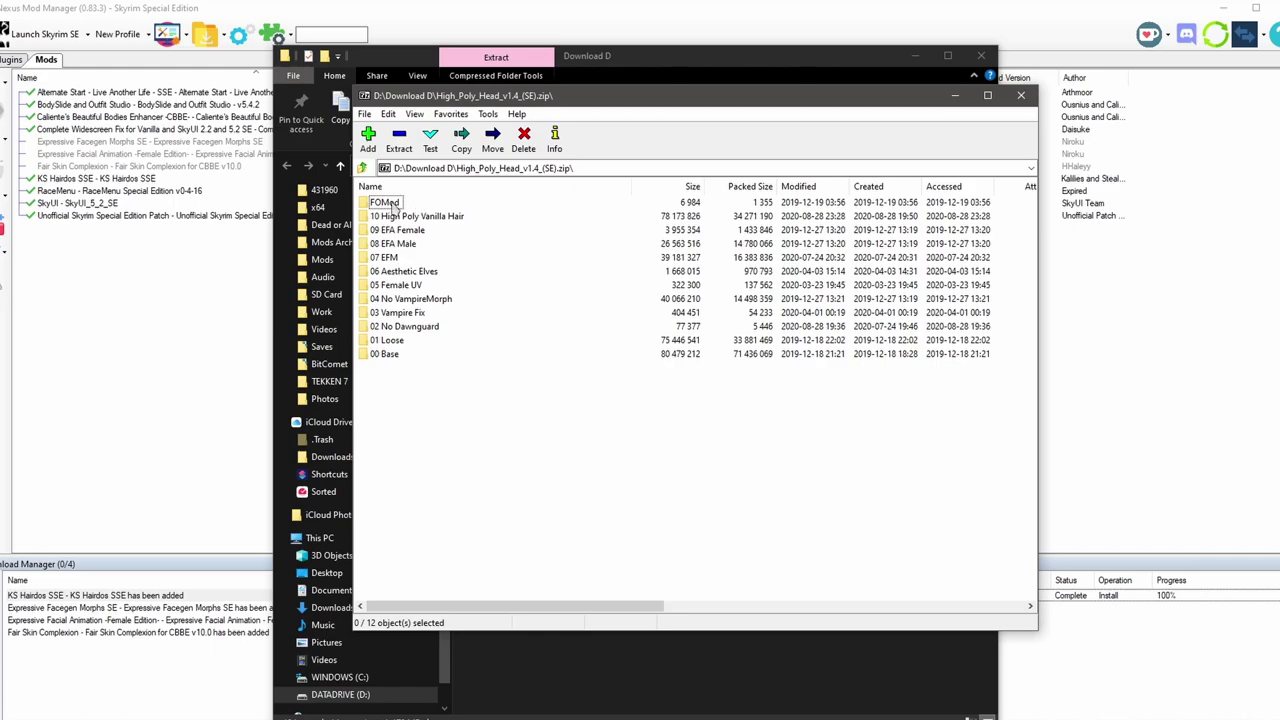
{"action": "left_click", "coordinate": [395, 204]}
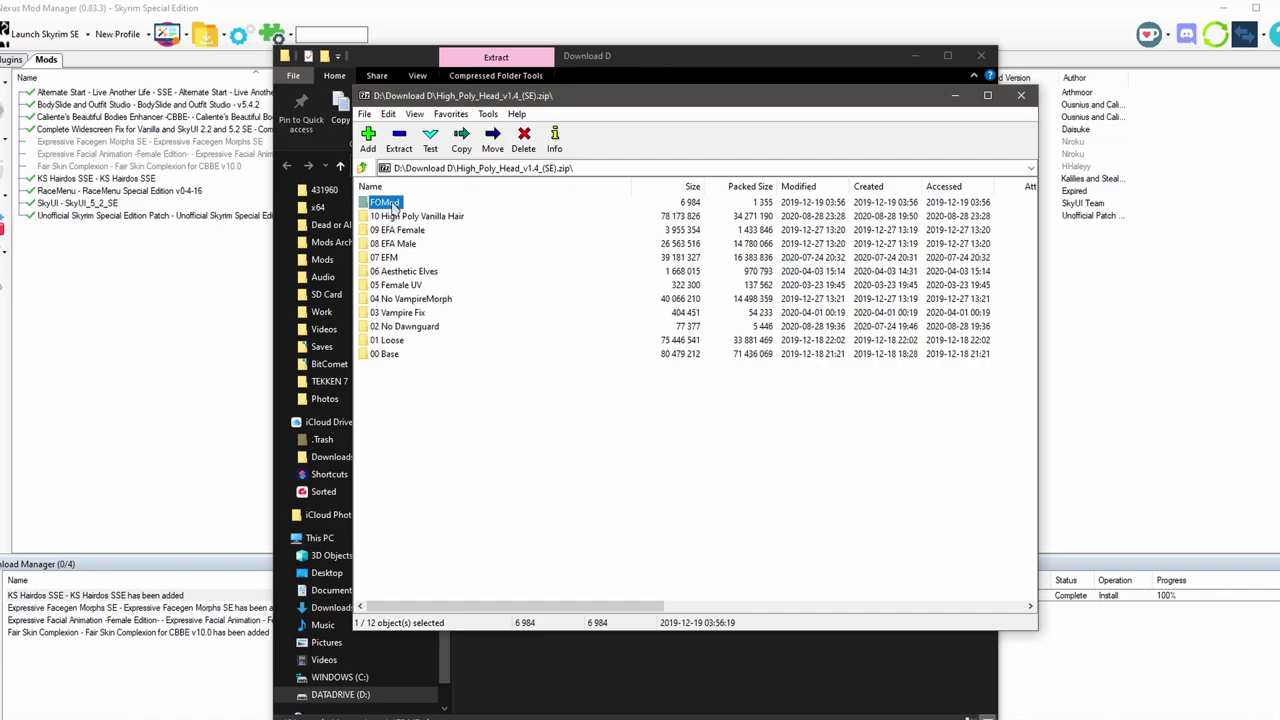
{"action": "left_click", "coordinate": [1020, 95]}
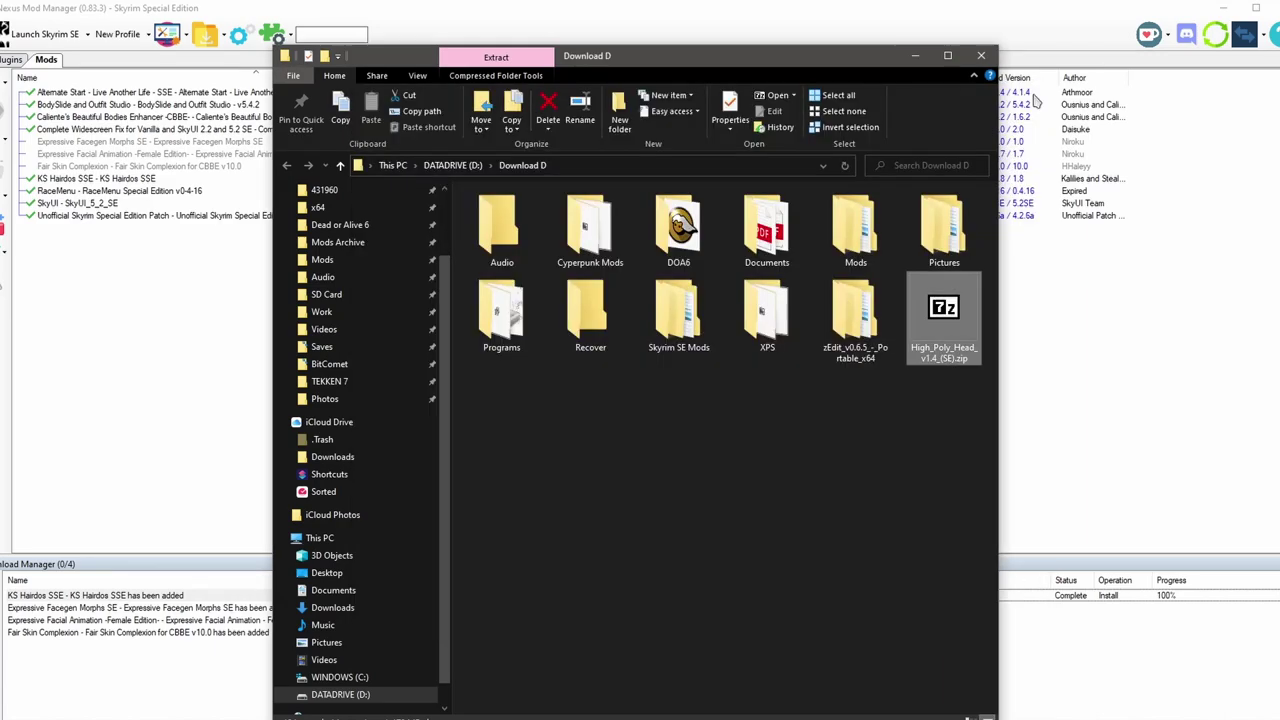
{"action": "left_click", "coordinate": [944, 320]}
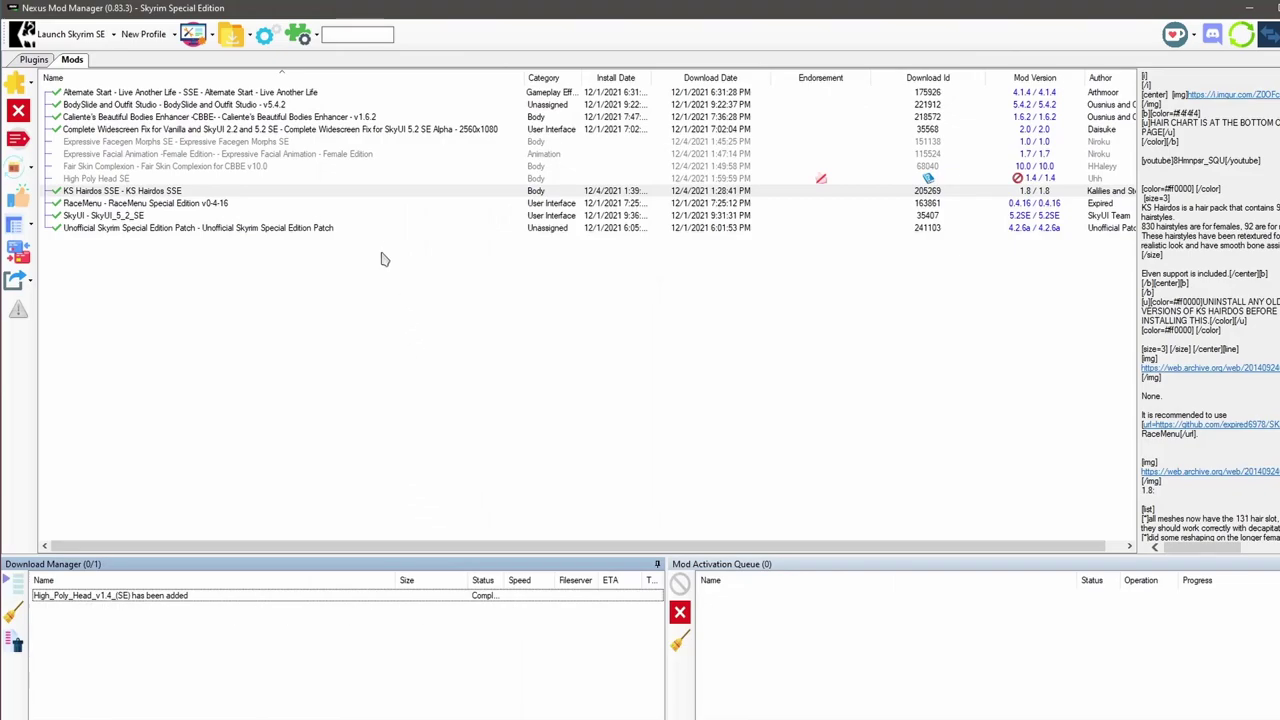
- Activate Expressive Facegen Morphs and queue the remaining face and skin mods for activation
{"action": "left_click", "coordinate": [366, 179]}
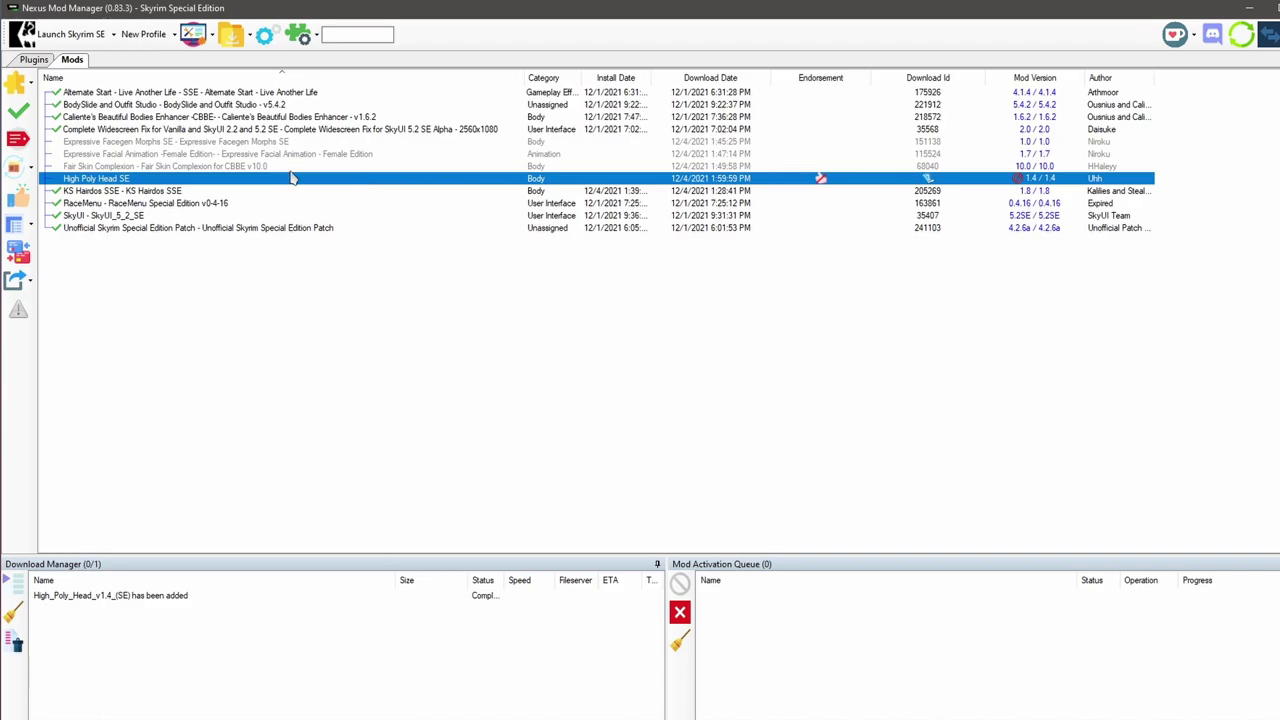
{"action": "left_click", "coordinate": [281, 143]}
{"action": "left_click", "coordinate": [27, 116]}
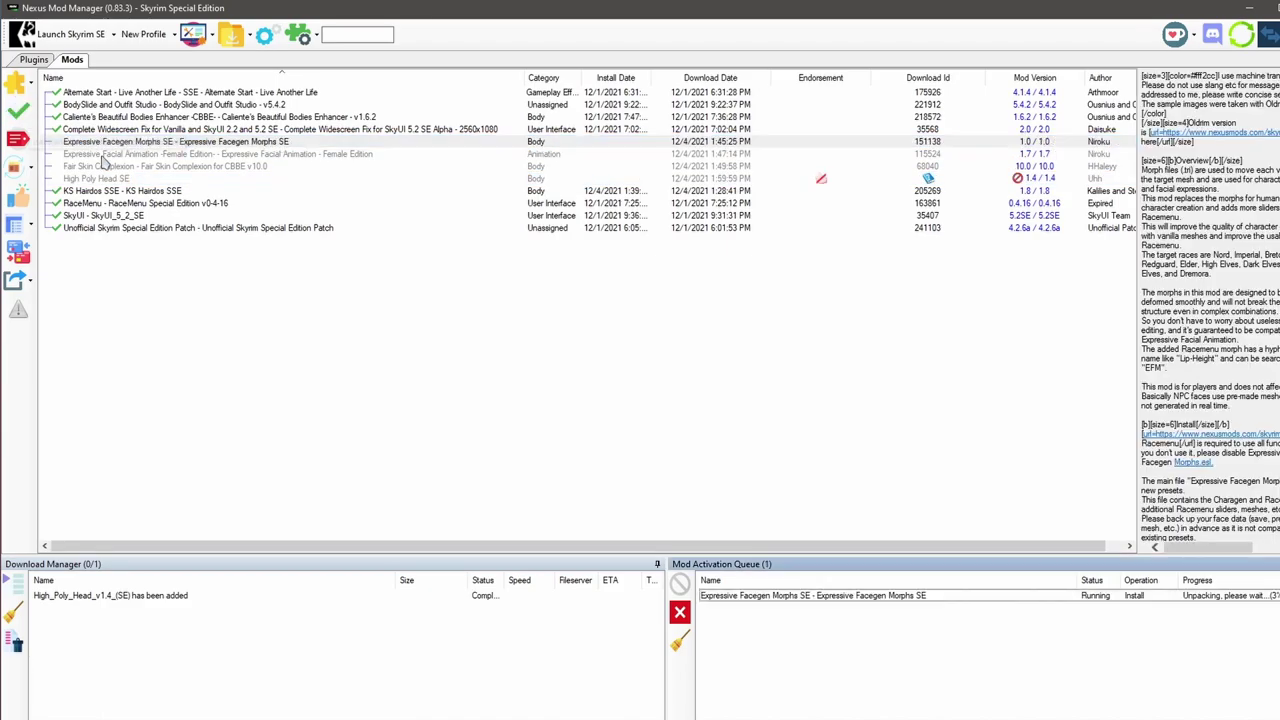
{"action": "left_click", "coordinate": [100, 155]}
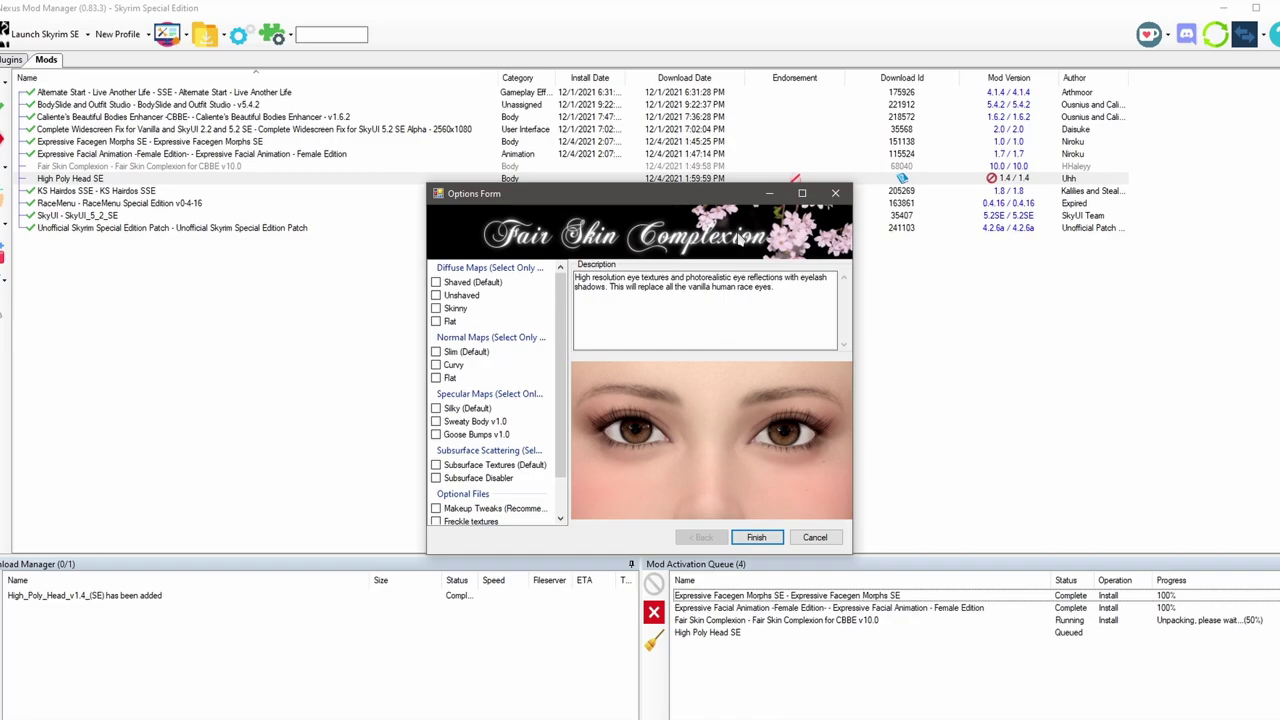
- Install Fair Skin Complexion with Shaved, Slim, Silky and default subsurface maps plus makeup, freckle, eye and brow extras
{"action": "left_click", "coordinate": [436, 283]}
{"action": "left_click", "coordinate": [437, 353]}
{"action": "left_click", "coordinate": [436, 409]}
{"action": "left_click", "coordinate": [436, 465]}
{"action": "left_click", "coordinate": [436, 508]}
{"action": "scroll", "coordinate": [460, 480], "scroll_direction": "down", "scroll_amount": 1}
{"action": "left_click", "coordinate": [460, 489]}
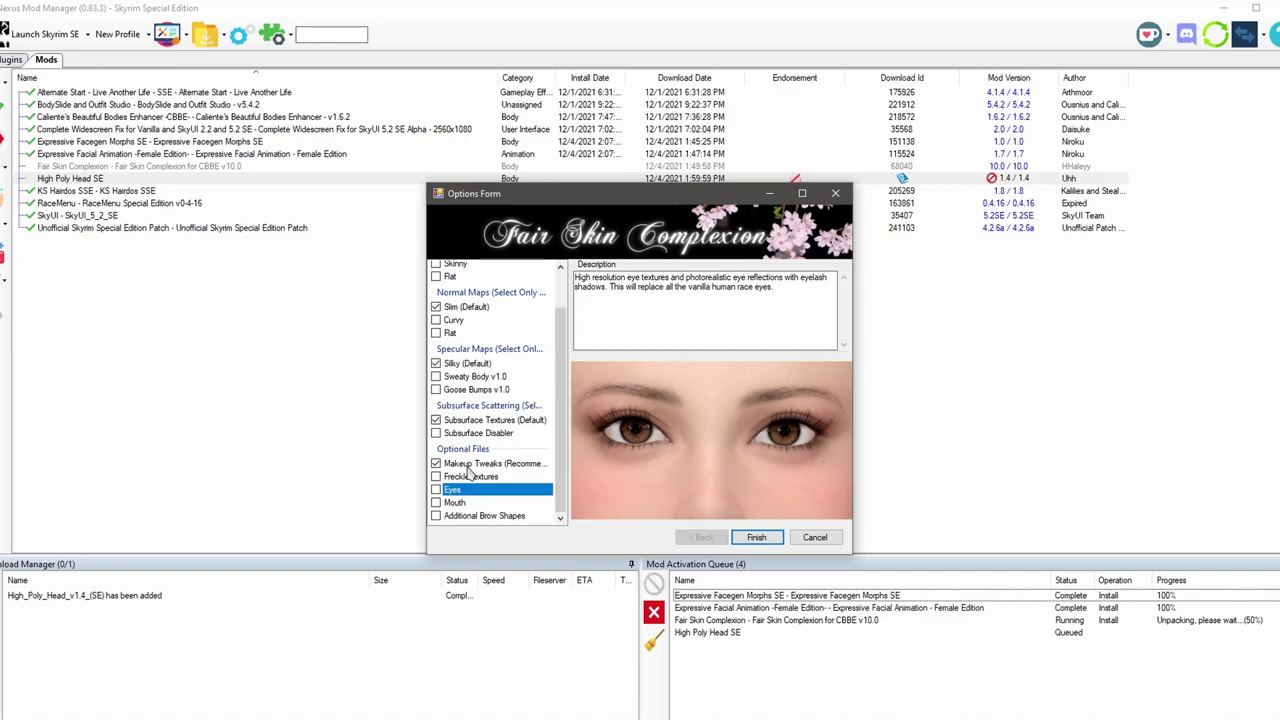
{"action": "left_click", "coordinate": [436, 477]}
{"action": "left_click", "coordinate": [436, 490]}
{"action": "left_click", "coordinate": [436, 516]}
{"action": "left_click", "coordinate": [756, 539]}
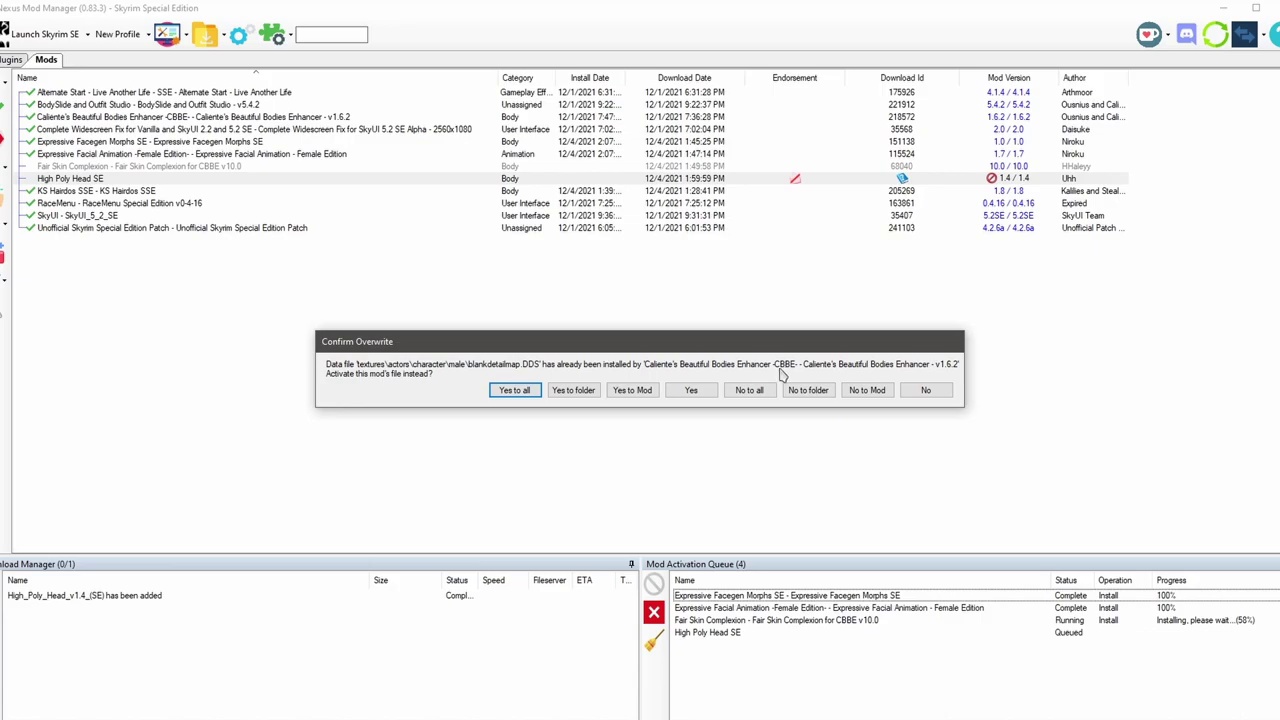
- Let Fair Skin overwrite CBBE's blankdetailmap texture but keep Expressive Facegen Morphs' mouth meshes
{"action": "left_click", "coordinate": [638, 396]}
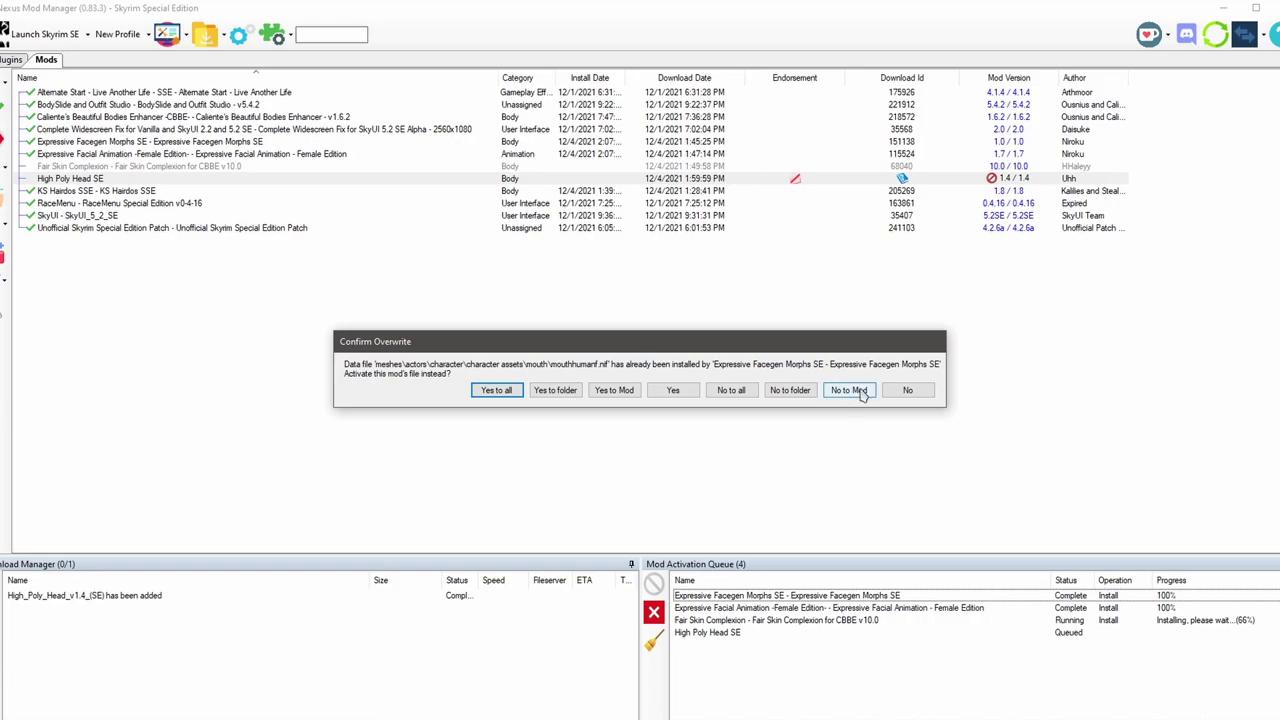
{"action": "left_click", "coordinate": [849, 390]}
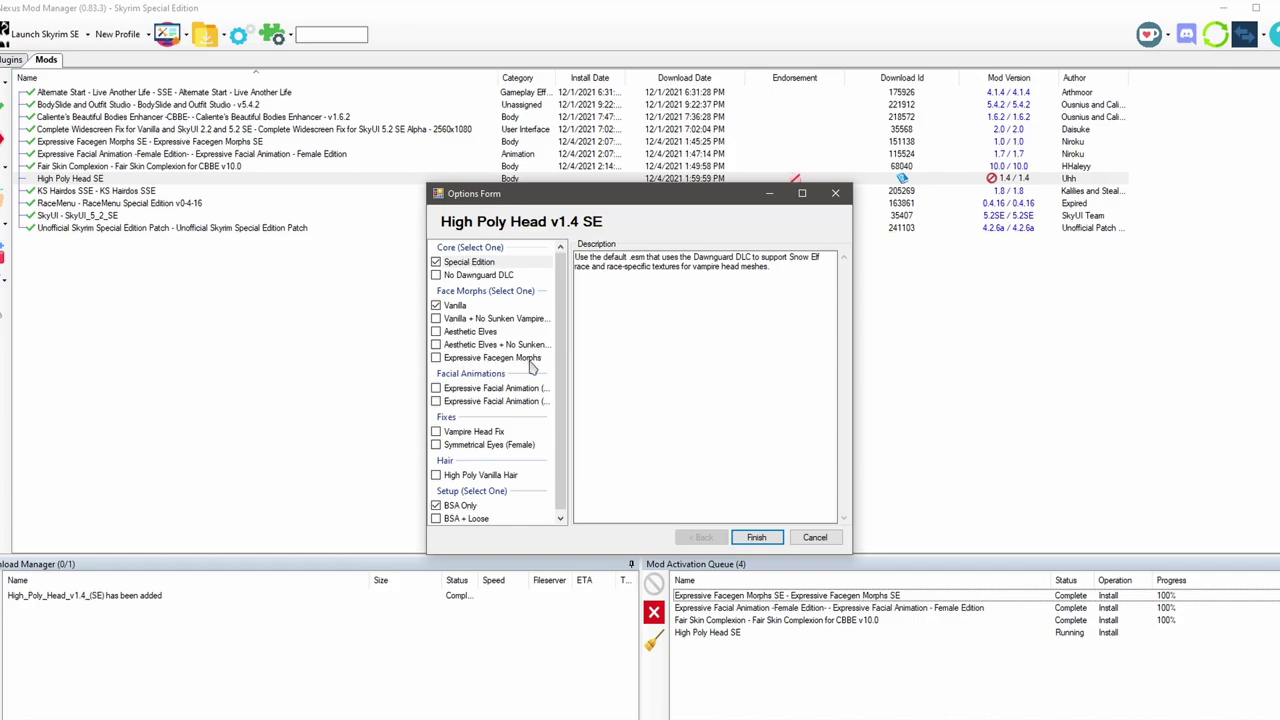
- Install High Poly Head with Expressive Facegen Morphs and female facial animation, then download the all-in-one preset
{"action": "left_click", "coordinate": [436, 358]}
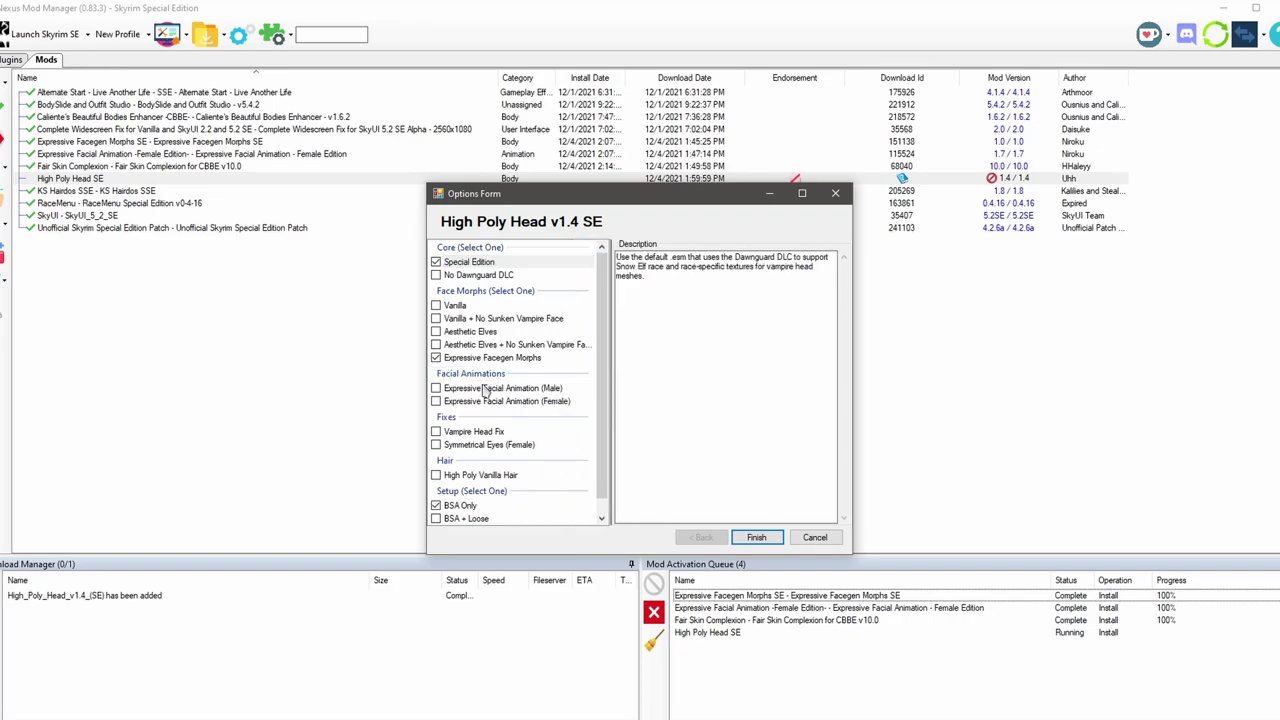
{"action": "left_click", "coordinate": [437, 401]}
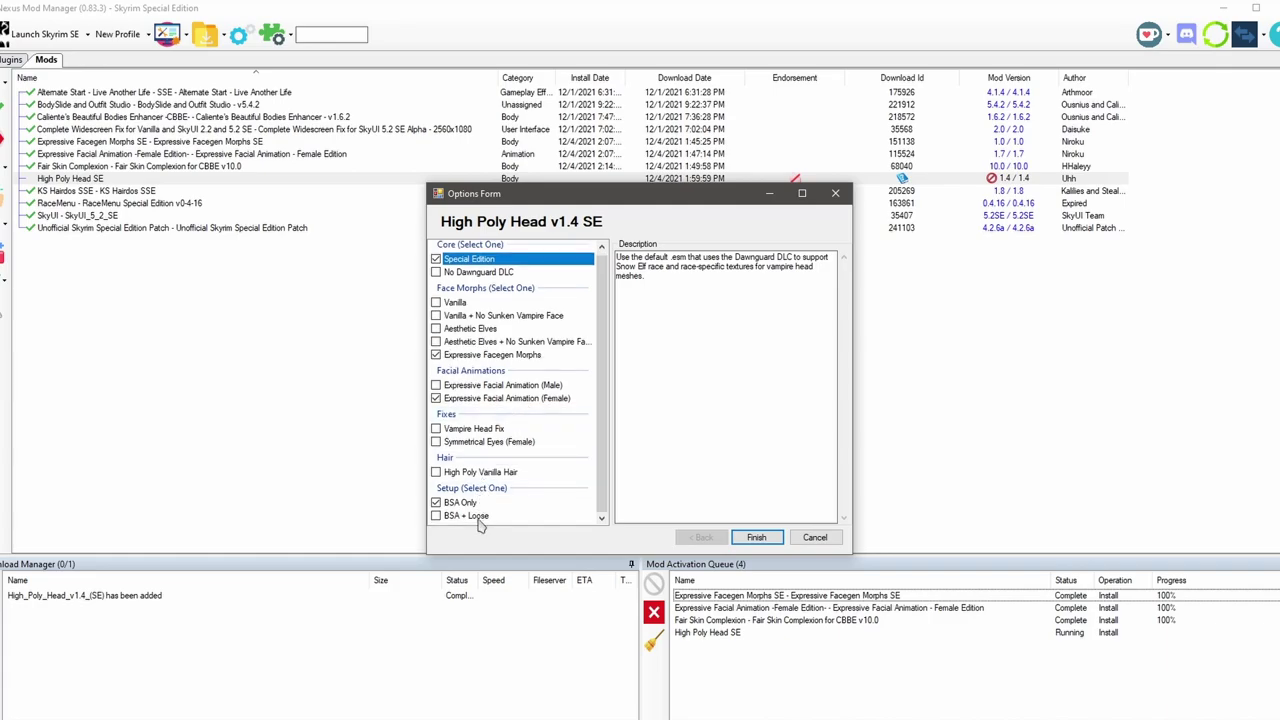
{"action": "left_click", "coordinate": [755, 537]}
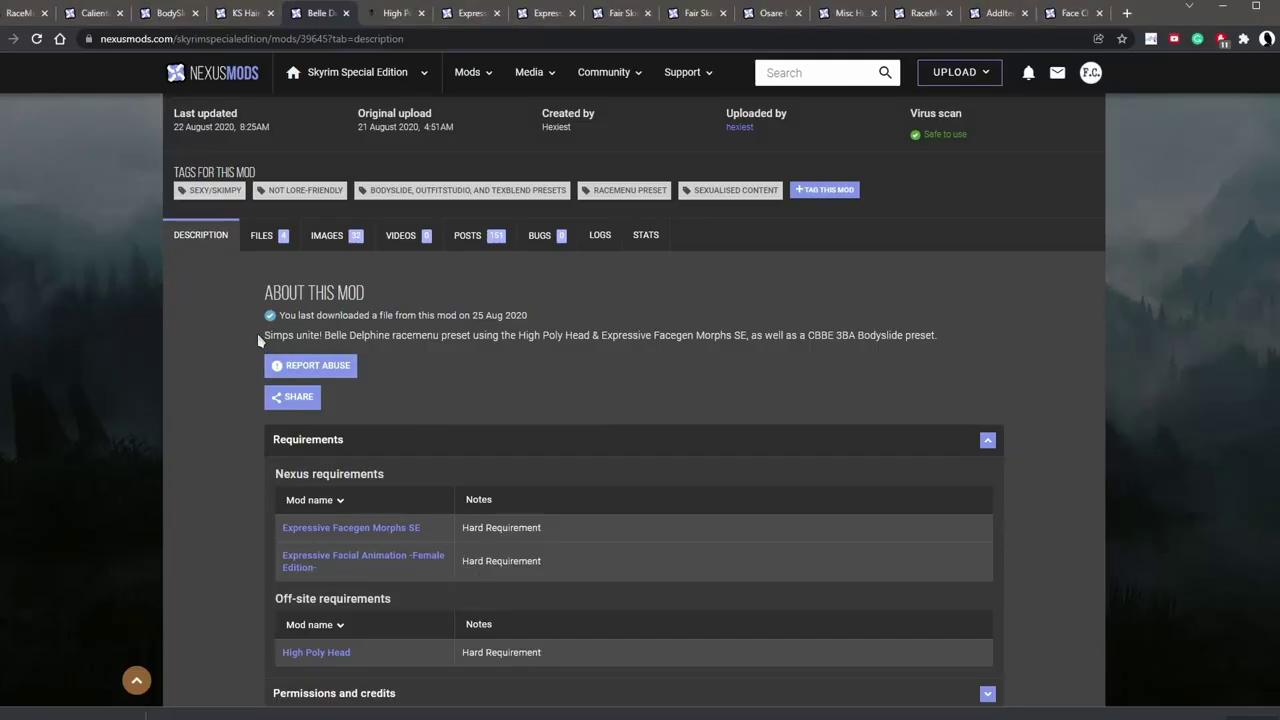
{"action": "left_click", "coordinate": [271, 233]}
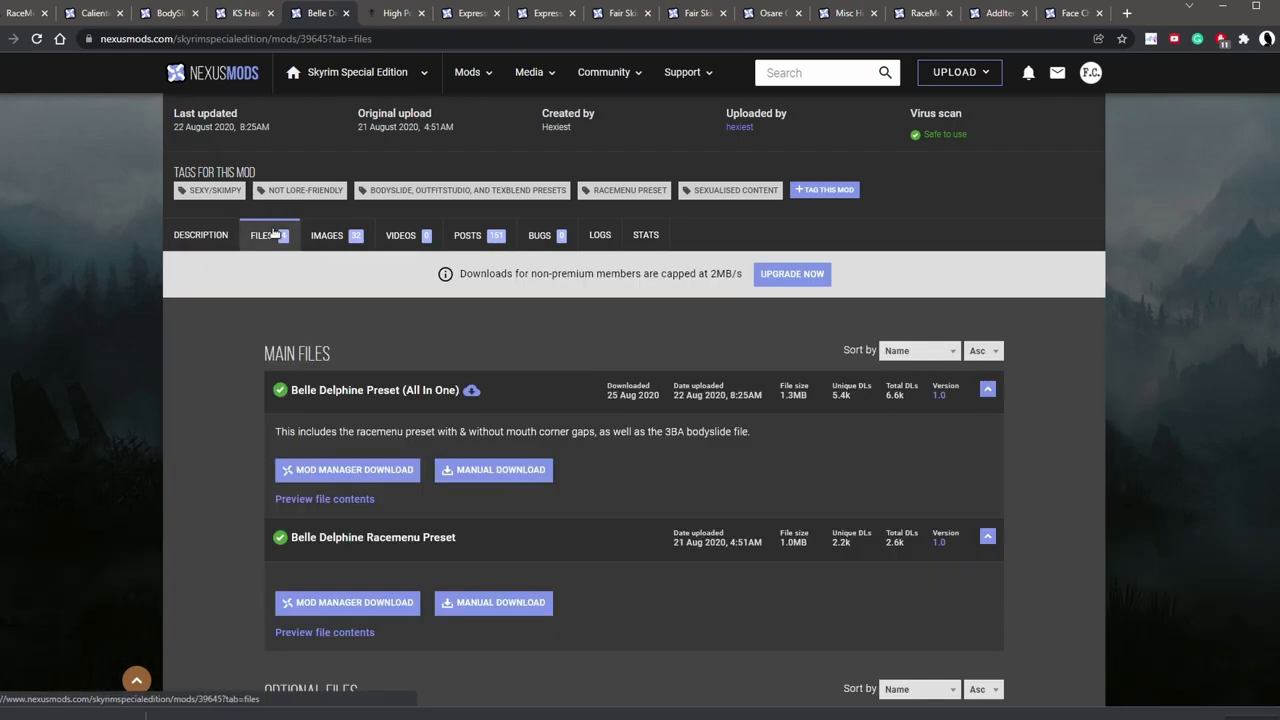
{"action": "left_click", "coordinate": [337, 470]}
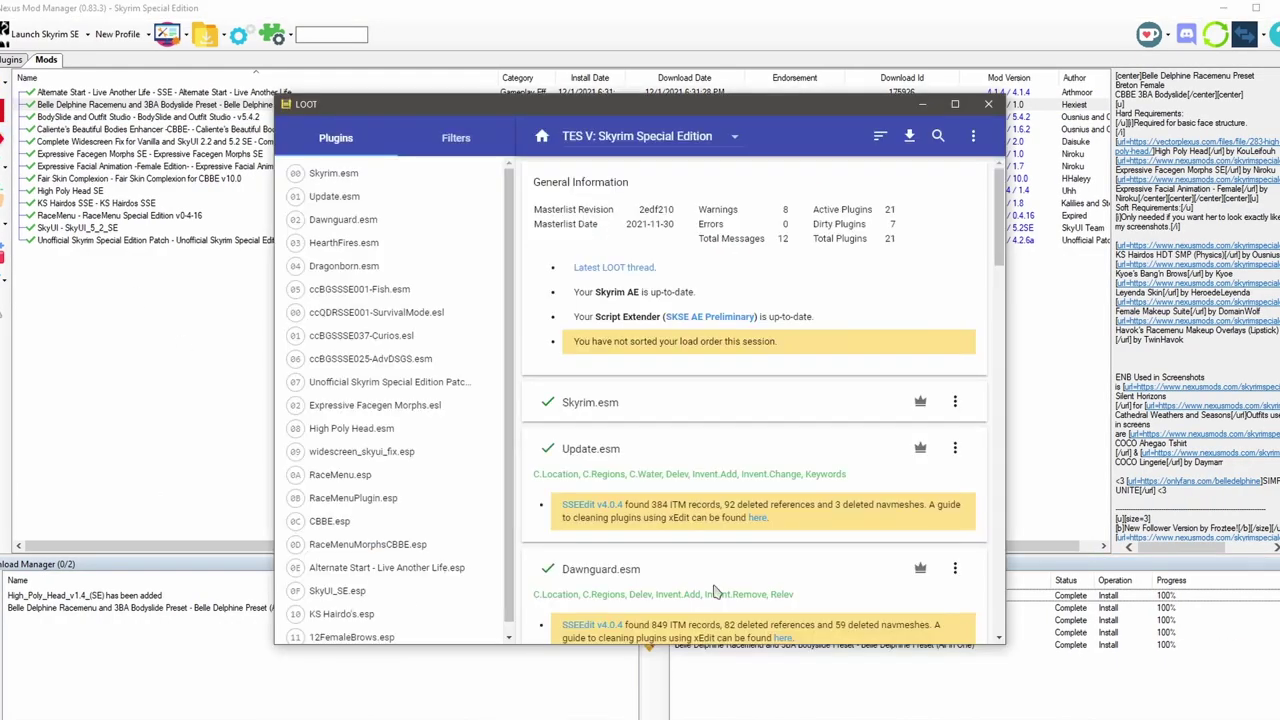
- Run LOOT's Sort Plugins and apply the resulting load order
{"action": "left_click", "coordinate": [882, 139]}
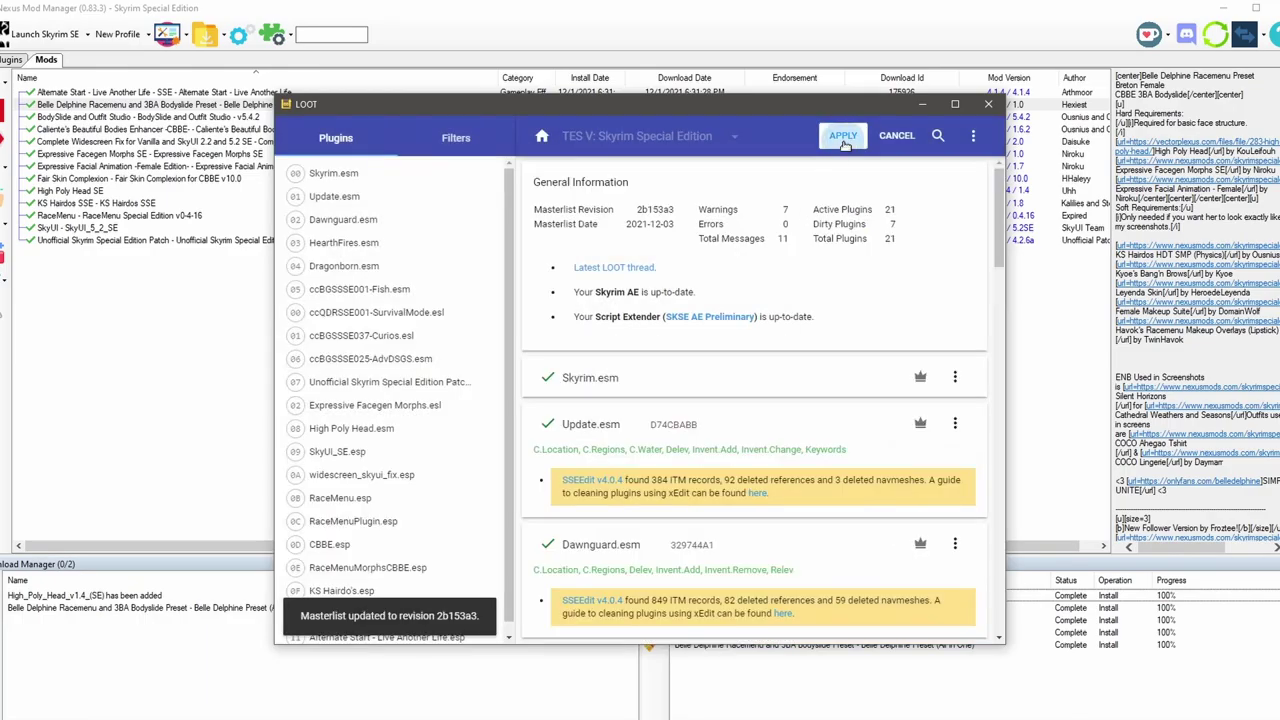
{"action": "left_click", "coordinate": [843, 137]}
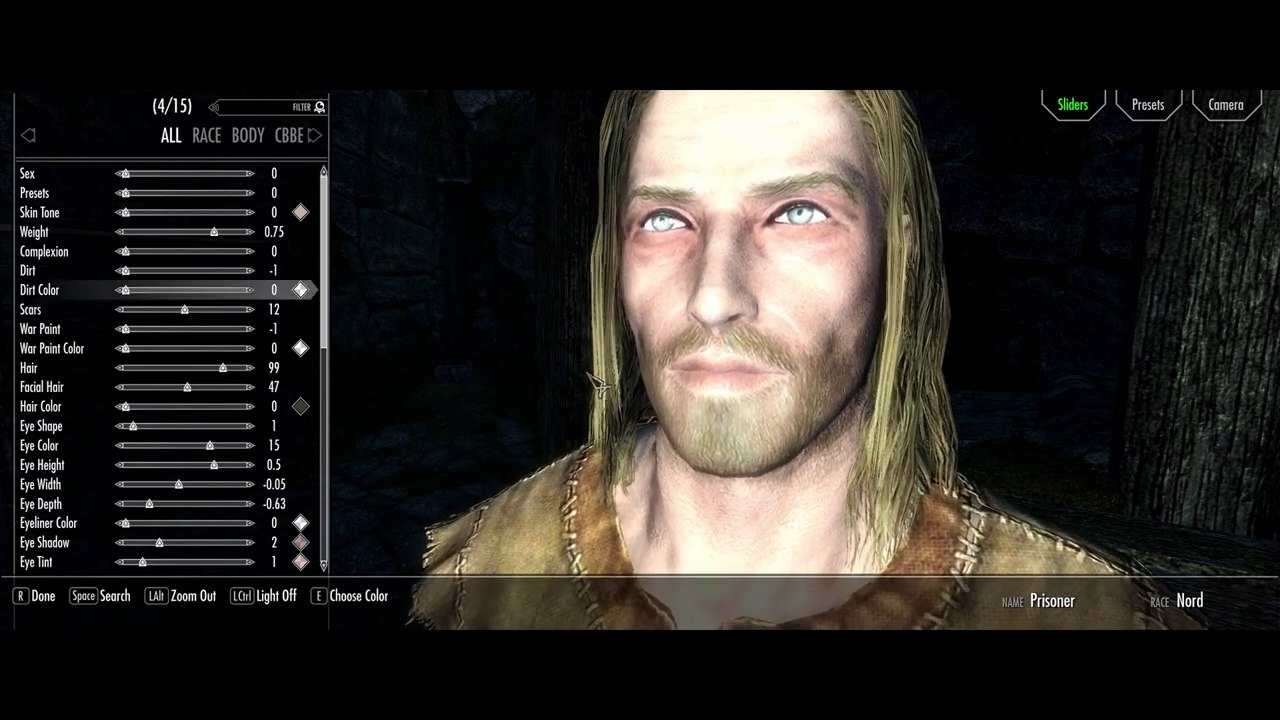
- Set the RaceMenu BODY Sex slider to 1 for a female, then open the F9 Load Preset picker
{"action": "left_click", "coordinate": [206, 135]}
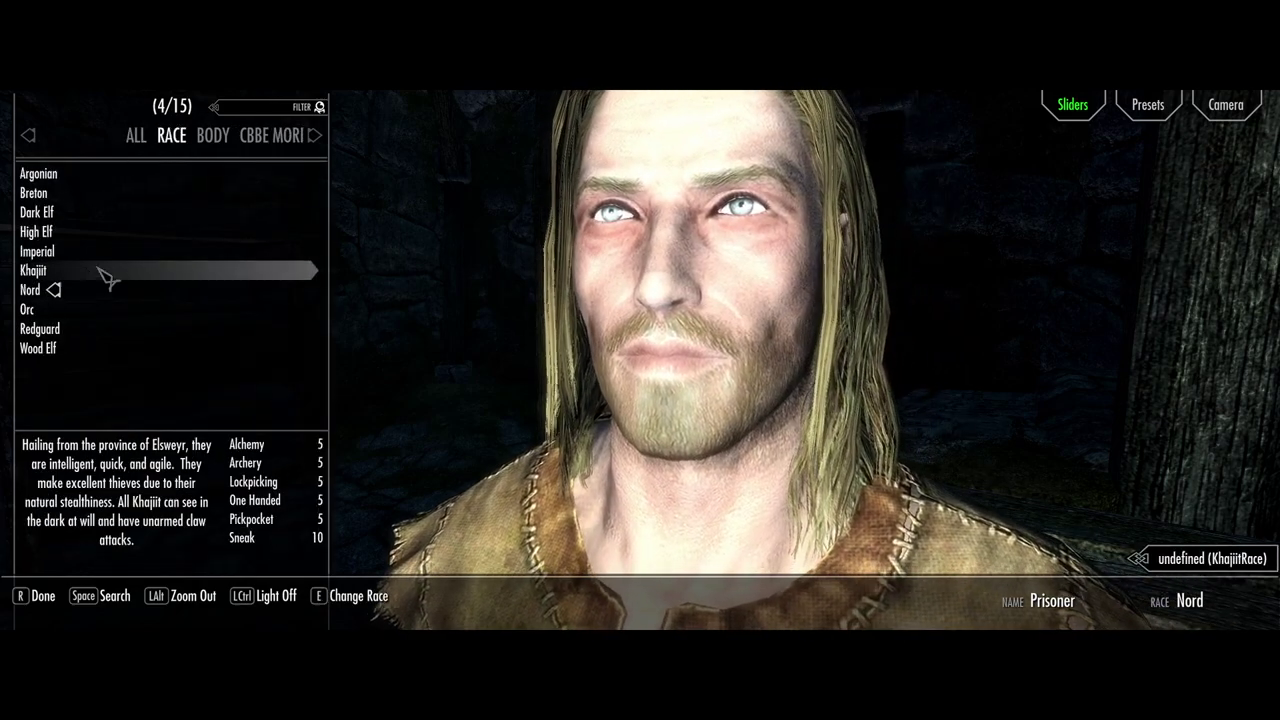
{"action": "left_click", "coordinate": [213, 135]}
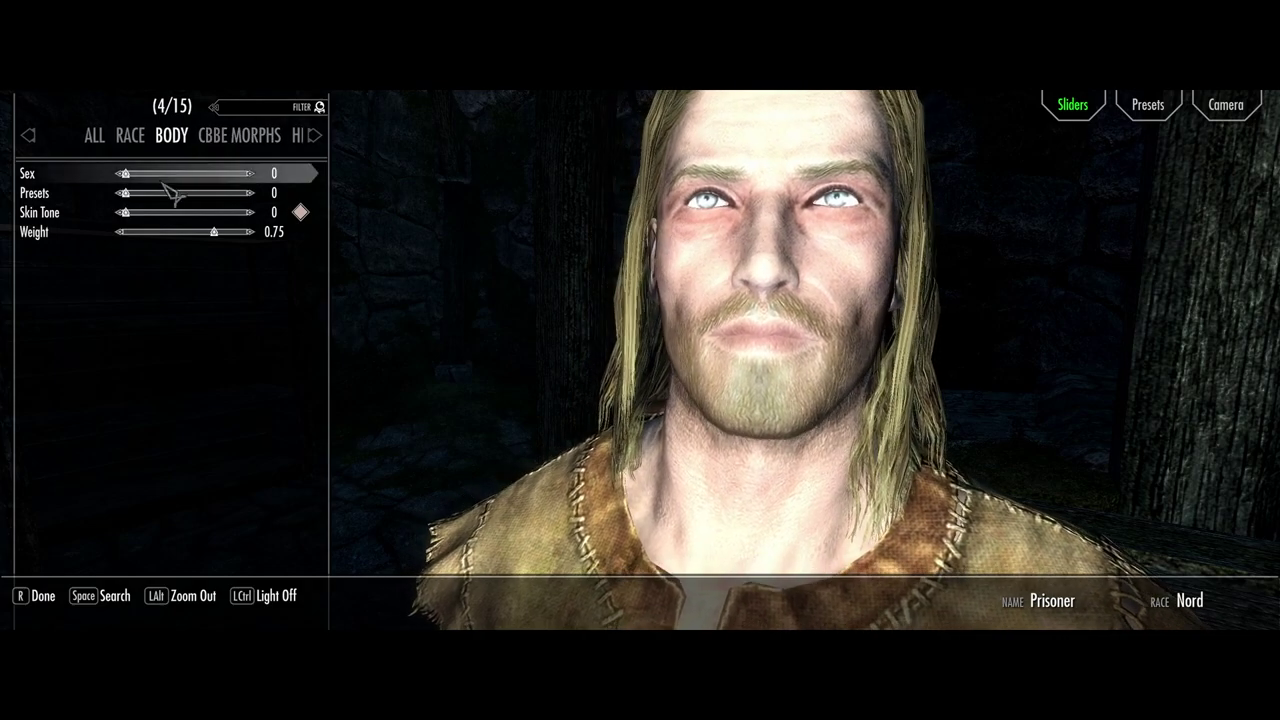
{"action": "left_click_drag", "start_coordinate": [177, 172], "coordinate": [1262, 232]}
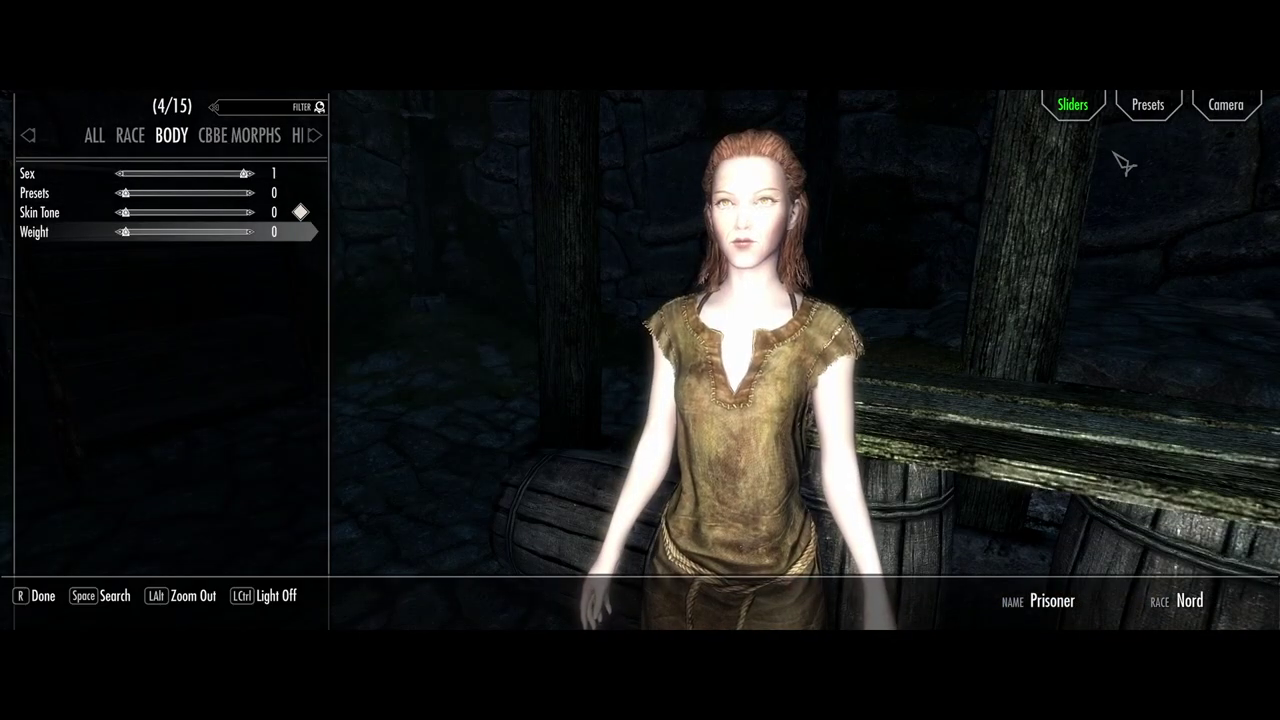
{"action": "left_click", "coordinate": [1158, 124]}
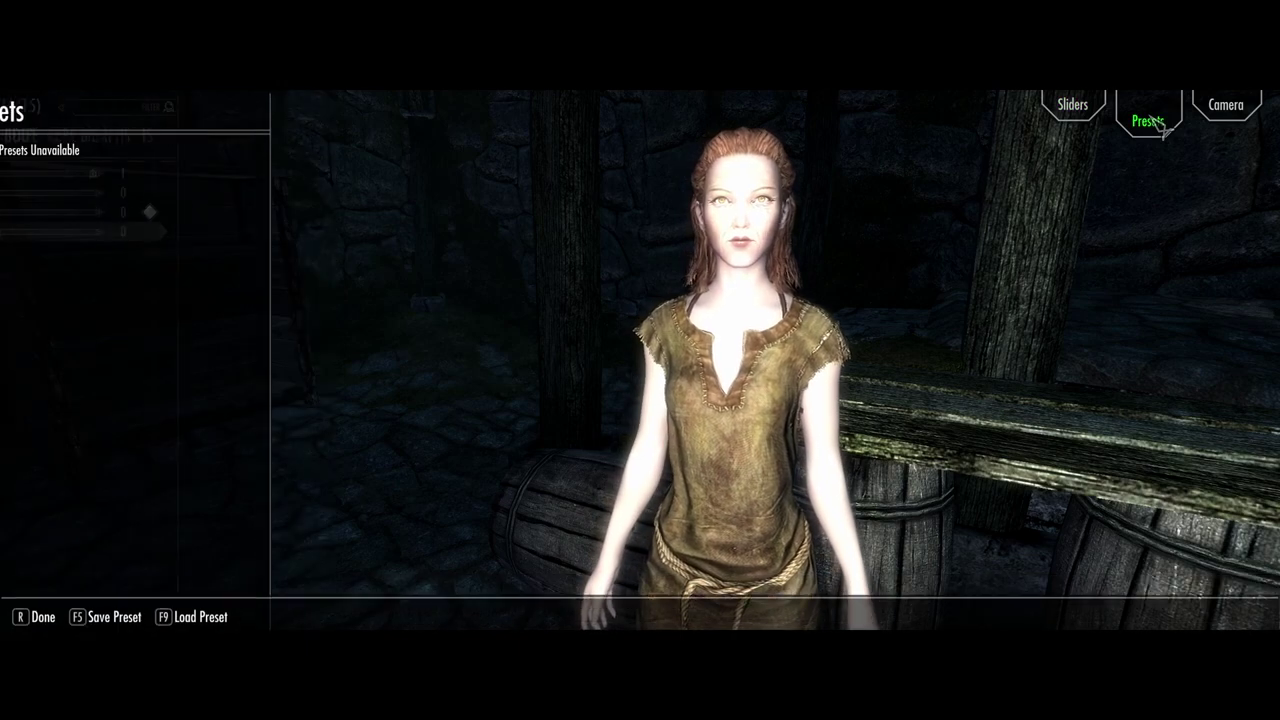
{"action": "left_click", "coordinate": [212, 604]}
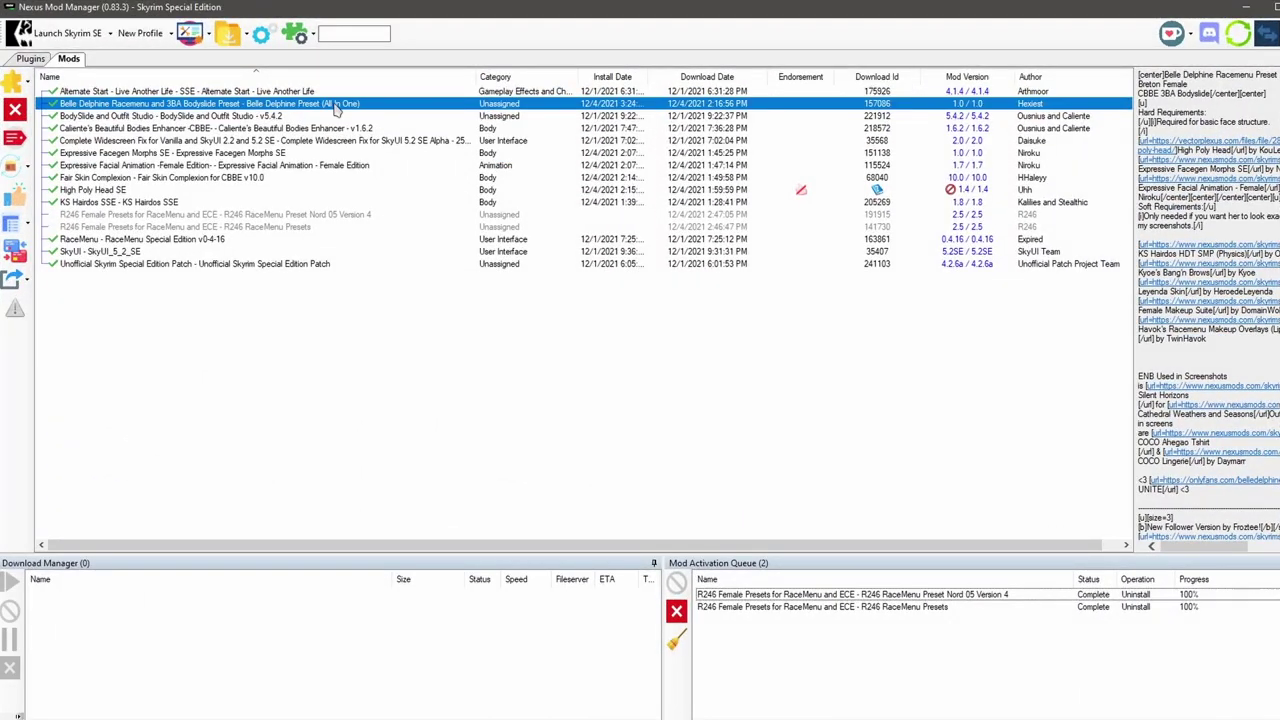
- Select the RaceMenu - RaceMenu Special Edition v0-4-16 row to show its description and requirements
{"action": "left_click", "coordinate": [207, 240]}
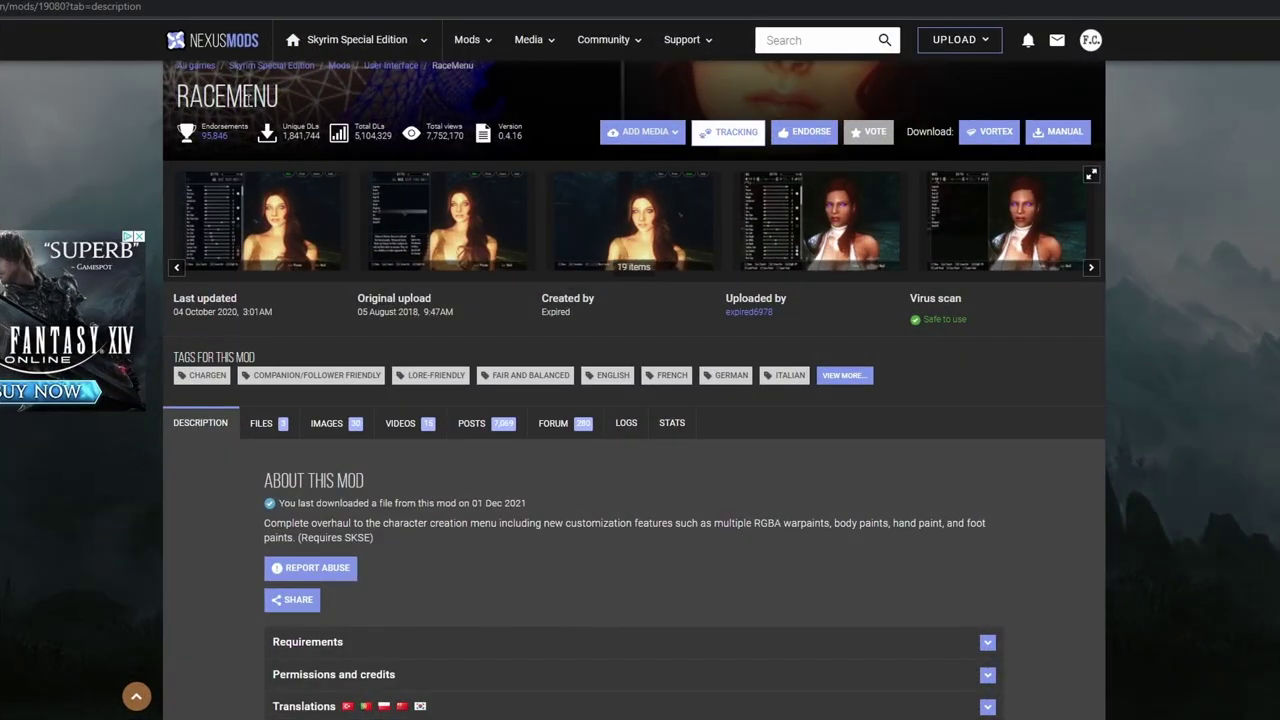
- Scroll down the RaceMenu page and bring up the link menu on the Become a Patron banner
{"action": "scroll", "coordinate": [451, 480], "scroll_direction": "down", "scroll_amount": 5}
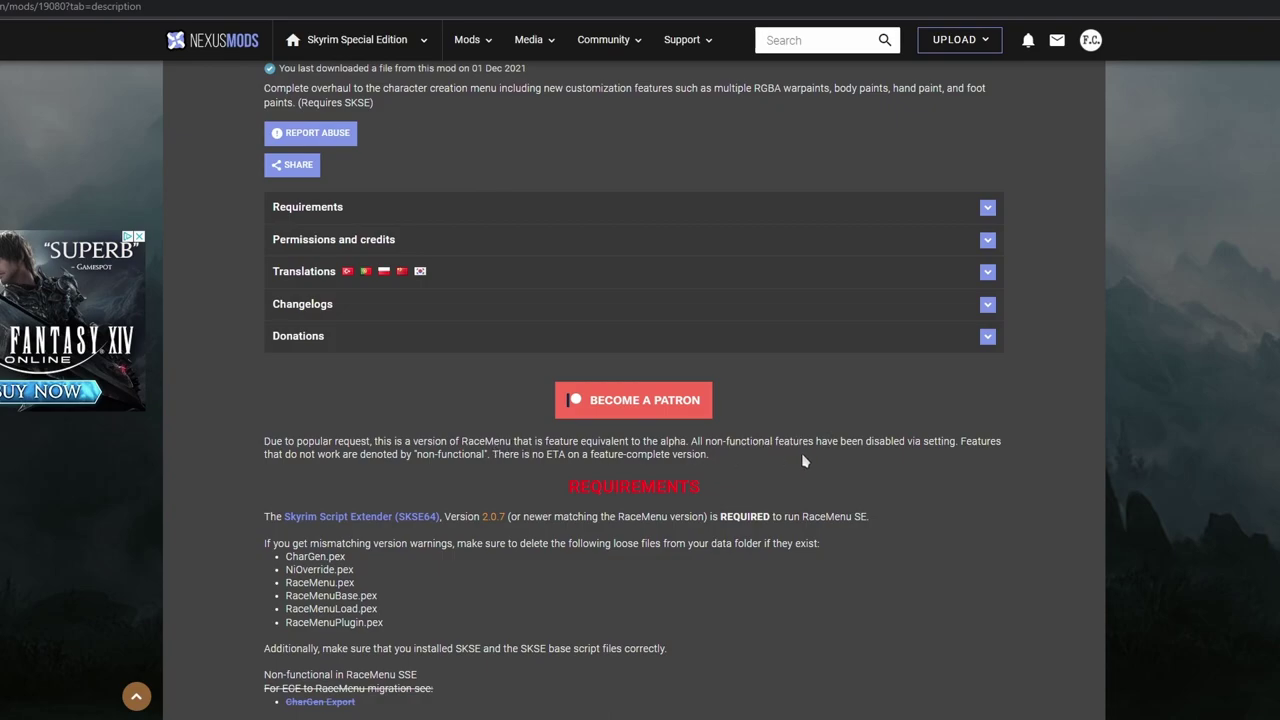
{"action": "right_click", "coordinate": [634, 414]}
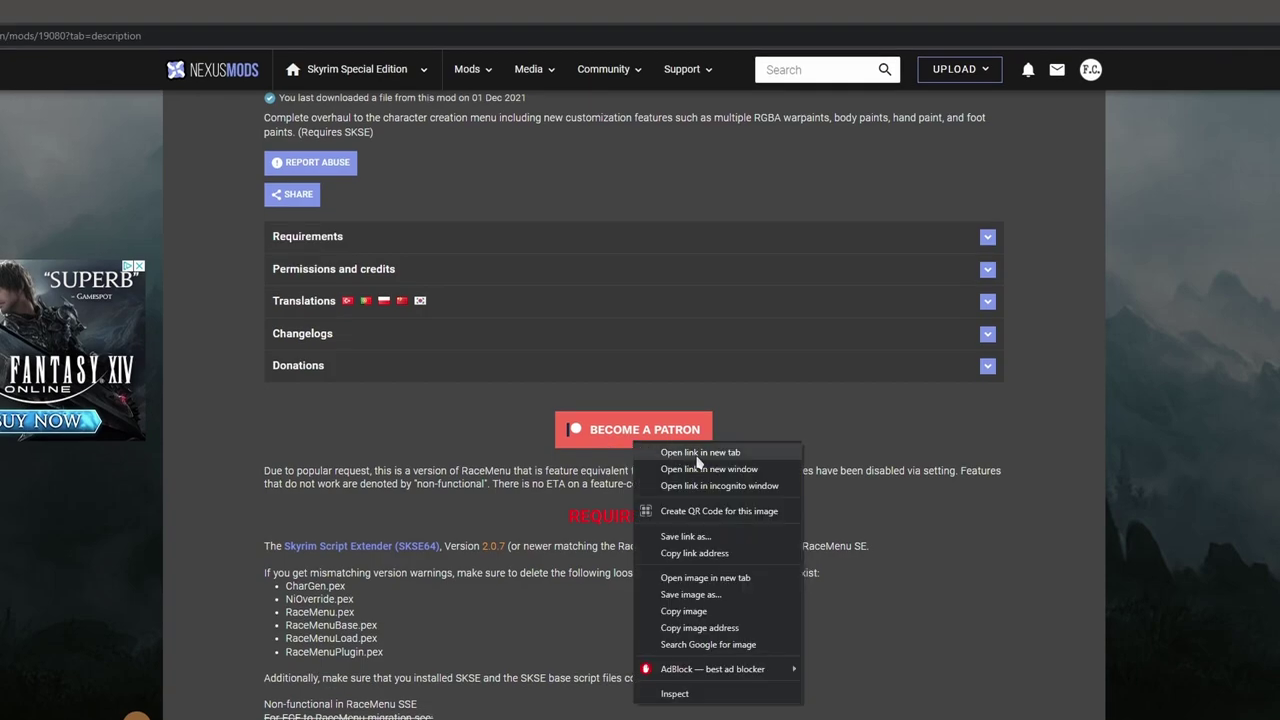
- Open the Become a Patron link in a new tab and scroll to the author's recent posts
{"action": "left_click", "coordinate": [698, 456]}
{"action": "key", "text": "ctrl+Tab"}
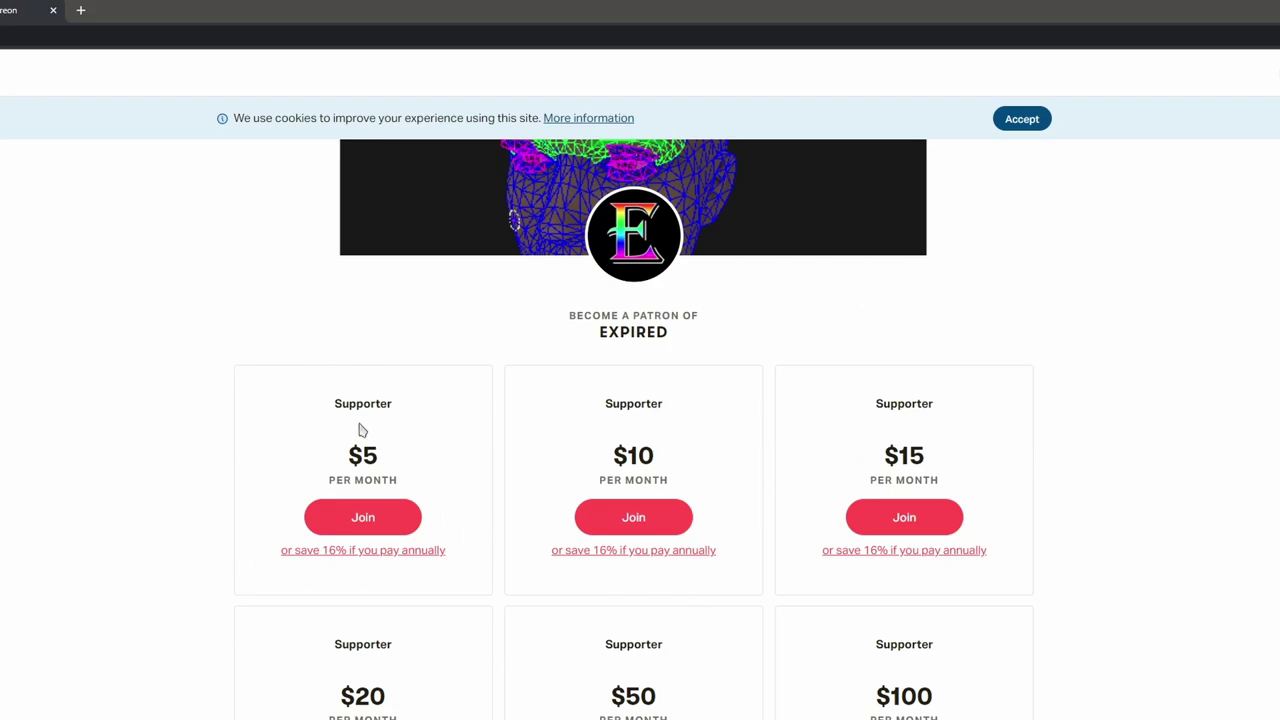
{"action": "scroll", "coordinate": [540, 503], "scroll_direction": "down", "scroll_amount": 3}
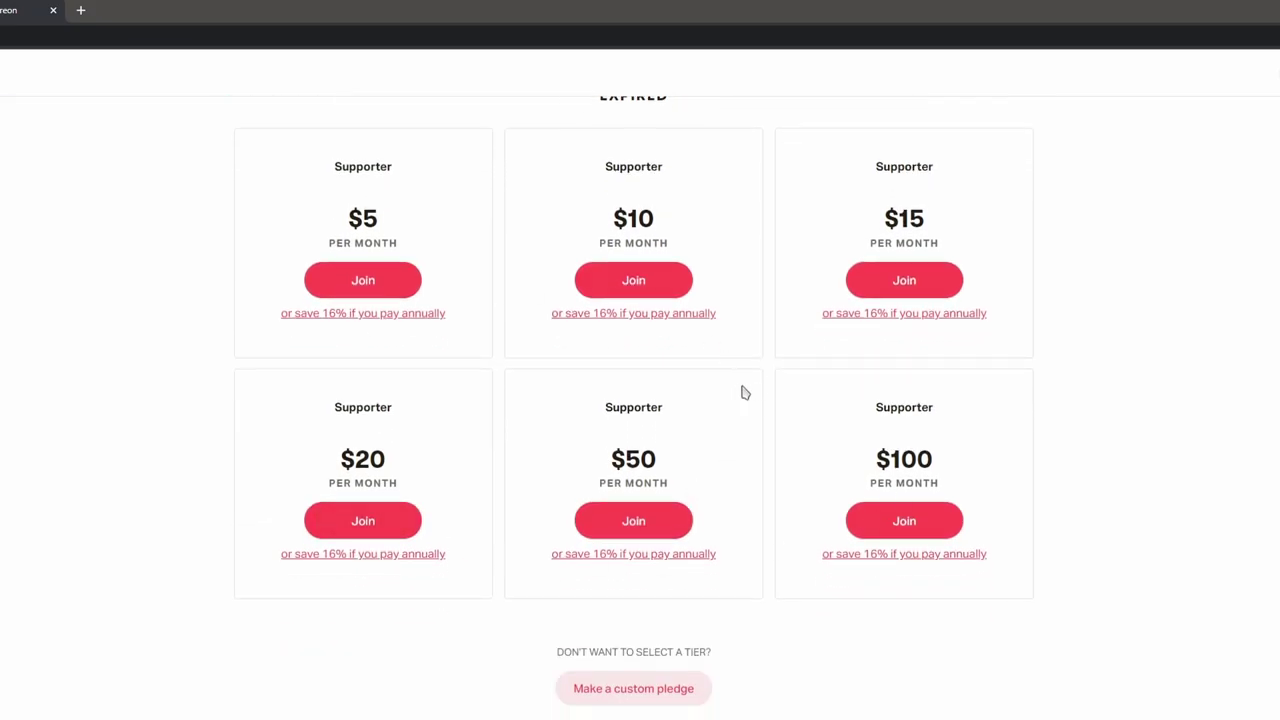
{"action": "scroll", "coordinate": [738, 398], "scroll_direction": "up", "scroll_amount": 3}
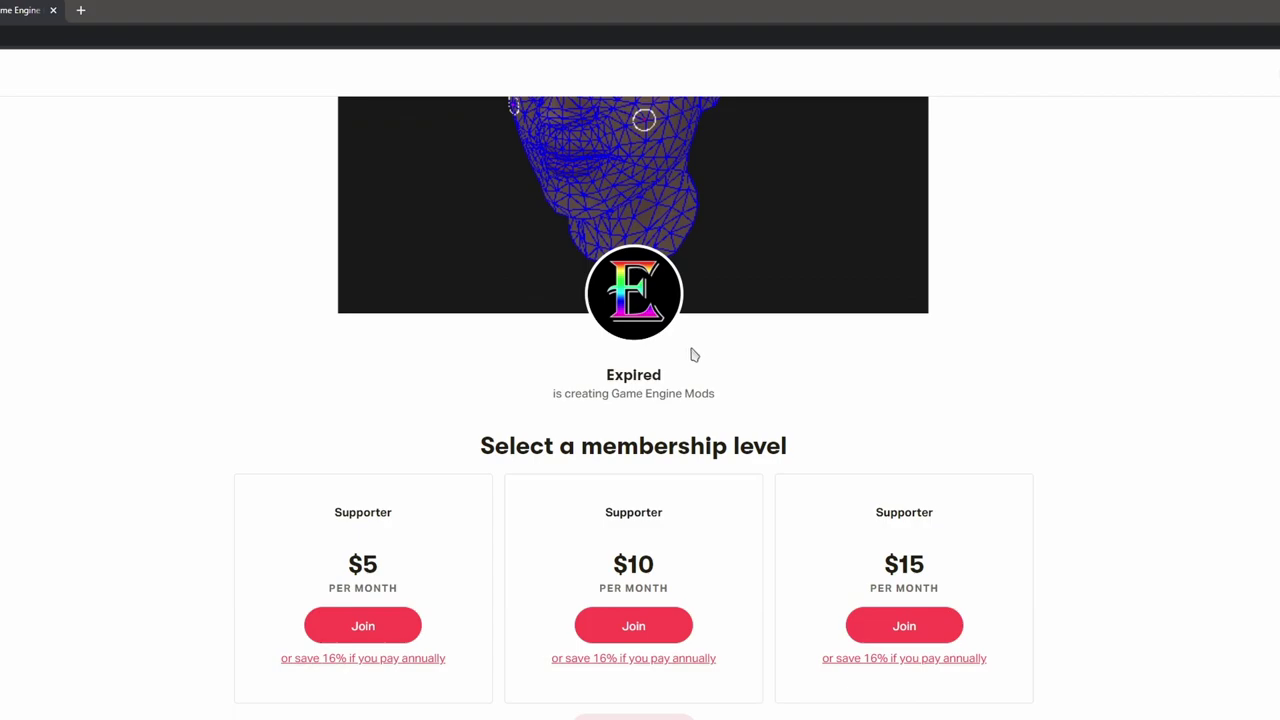
{"action": "scroll", "coordinate": [692, 349], "scroll_direction": "down", "scroll_amount": 5}
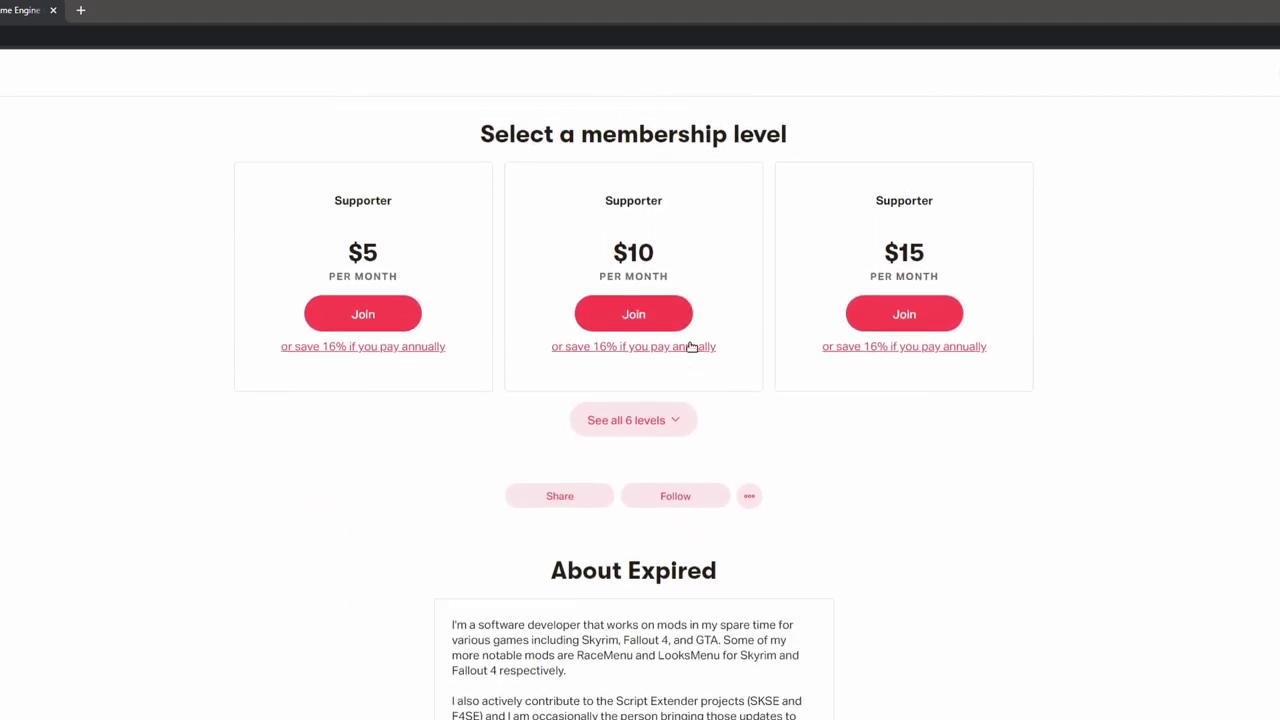
{"action": "scroll", "coordinate": [692, 349], "scroll_direction": "down", "scroll_amount": 4}
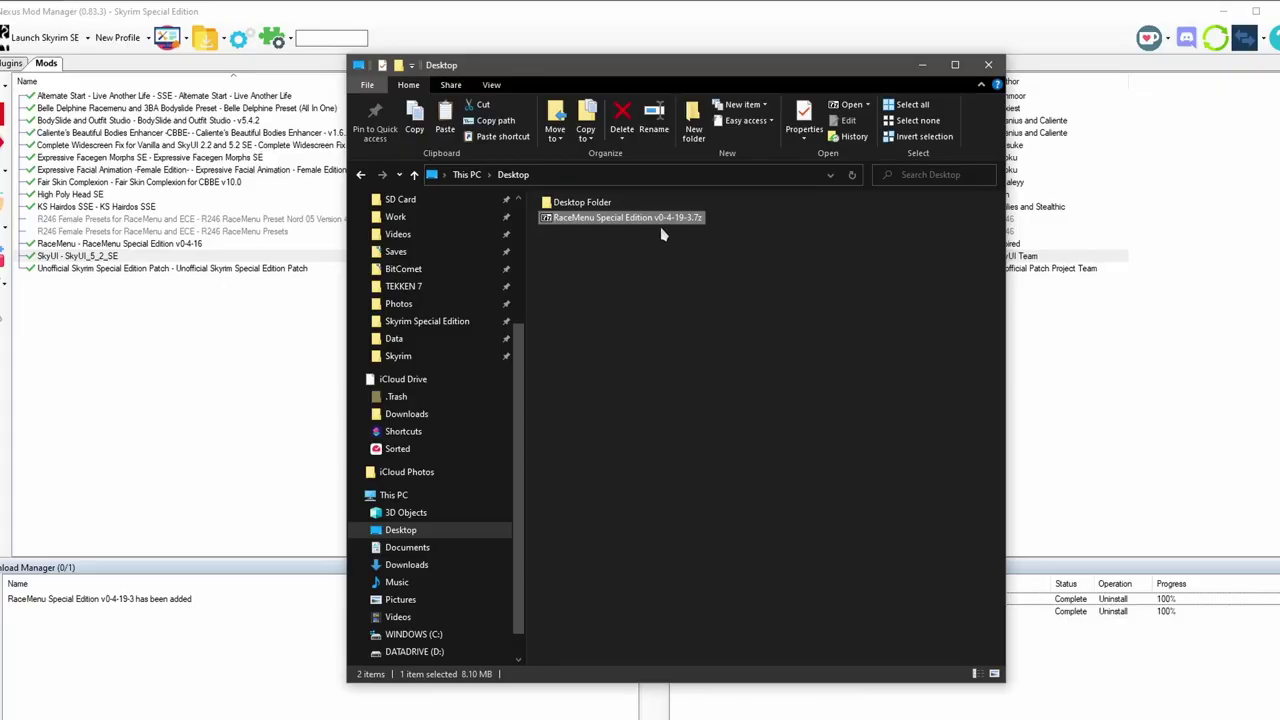
- Add the RaceMenu v0-4-19-3 archive to the mod list and deactivate the old RaceMenu v0-4-16
{"action": "left_click_drag", "start_coordinate": [660, 224], "coordinate": [210, 362]}
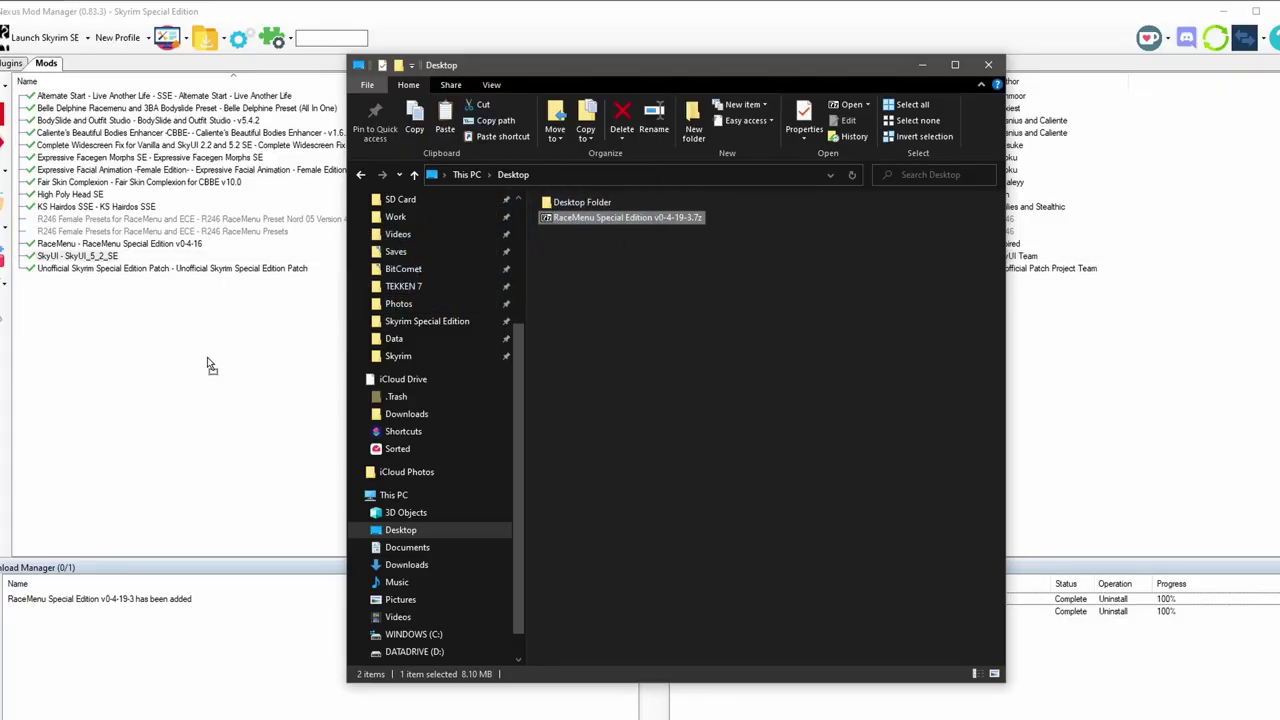
{"action": "left_click", "coordinate": [196, 260]}
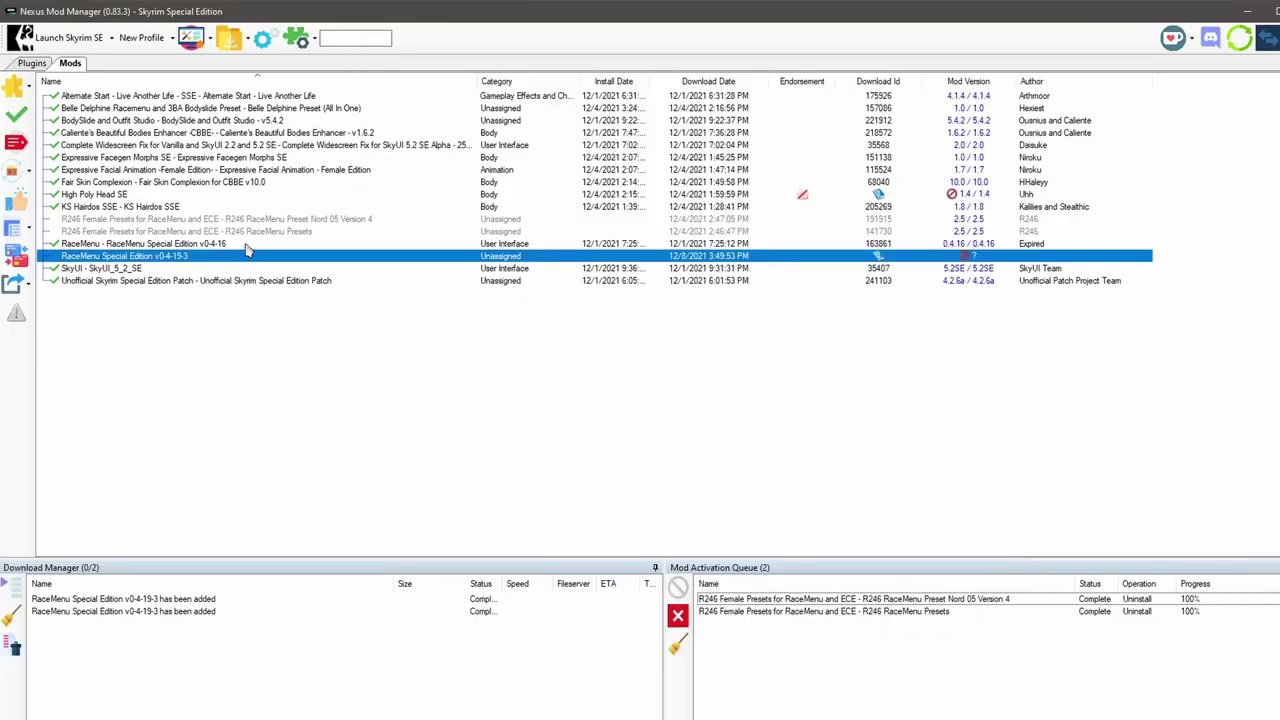
{"action": "left_click", "coordinate": [199, 246]}
{"action": "double_click", "coordinate": [199, 246]}
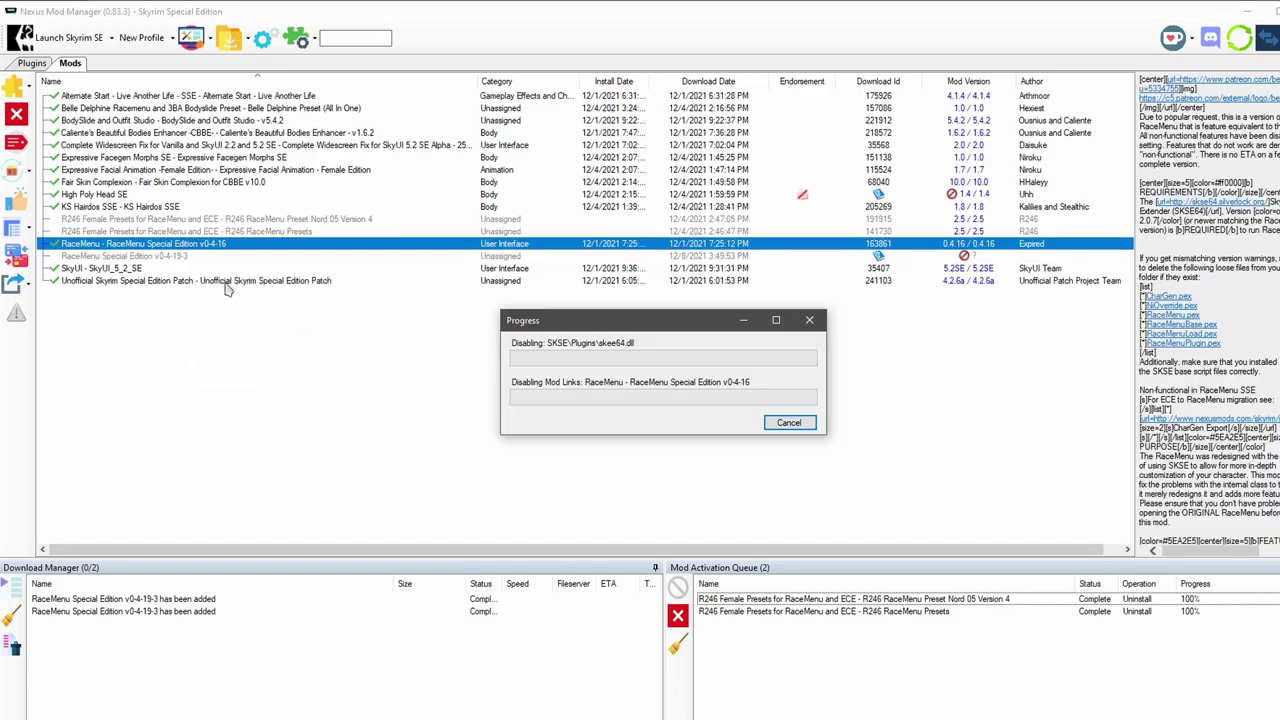
- Uninstall RaceMenu v0-4-16 from all profiles and activate RaceMenu v0-4-19-3 instead
{"action": "right_click", "coordinate": [248, 246]}
{"action": "mouse_move", "coordinate": [290, 306]}
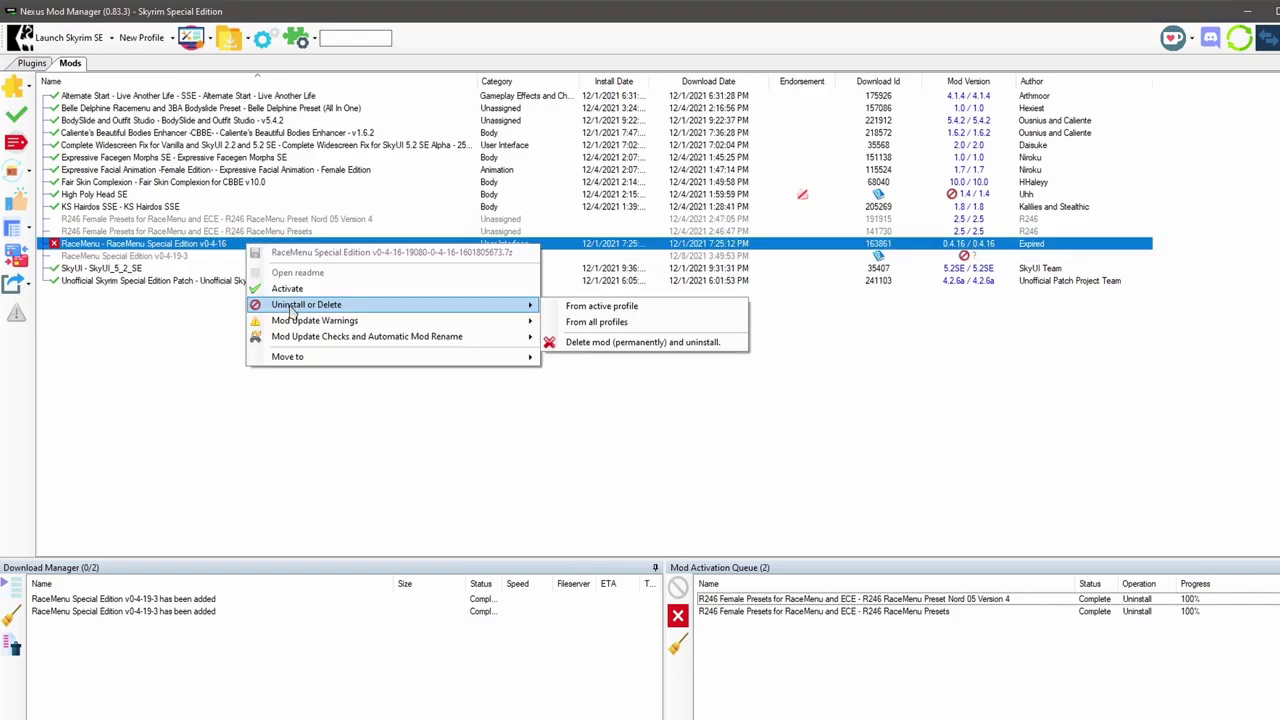
{"action": "left_click", "coordinate": [643, 324]}
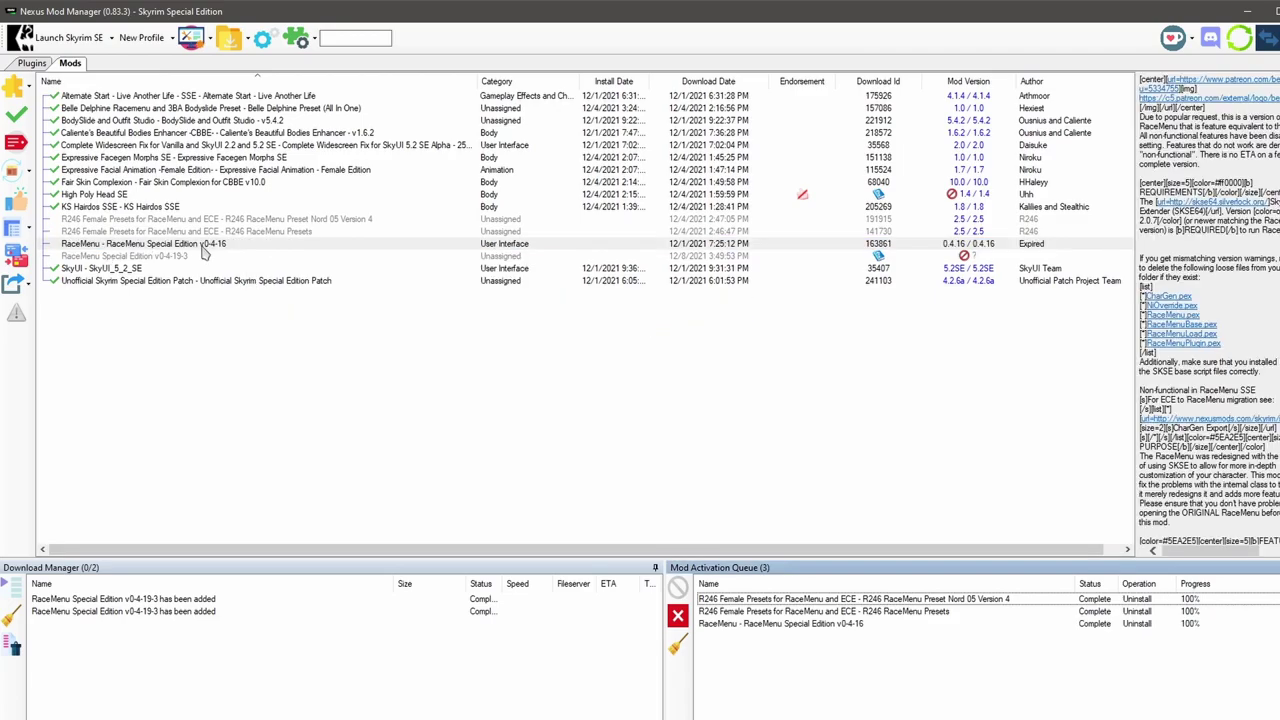
{"action": "left_click", "coordinate": [276, 255]}
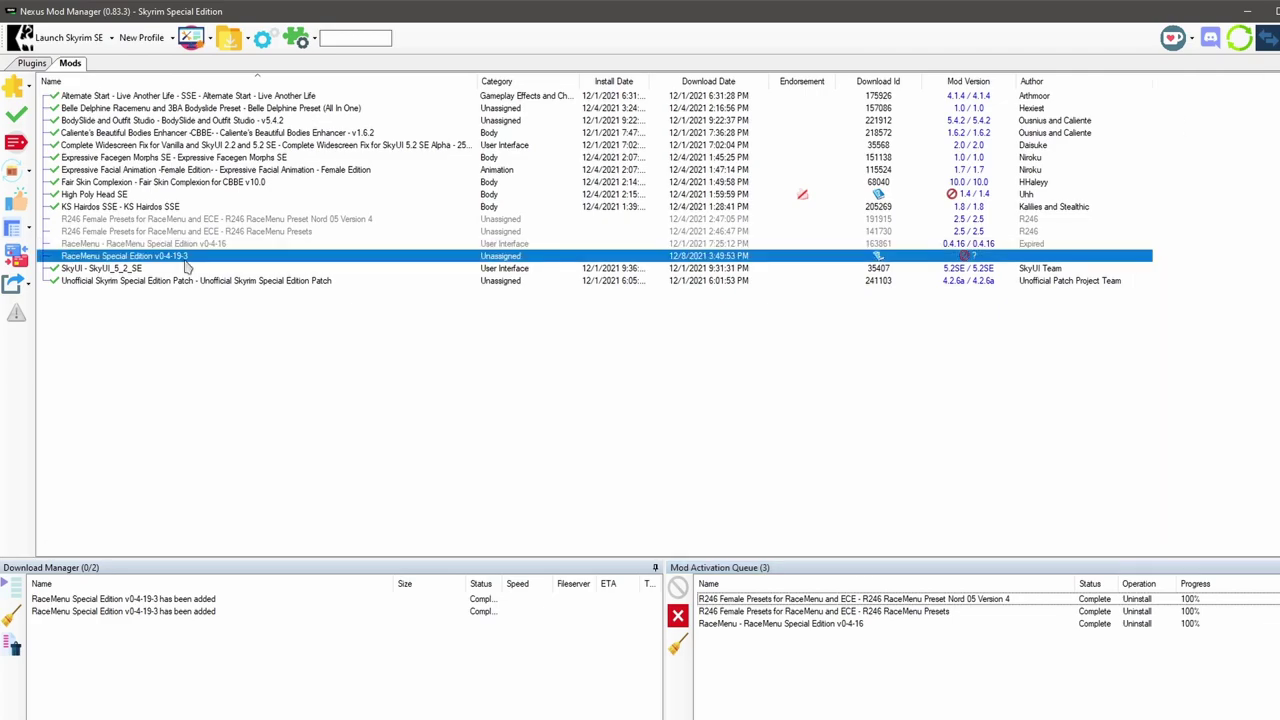
{"action": "left_click", "coordinate": [15, 115]}
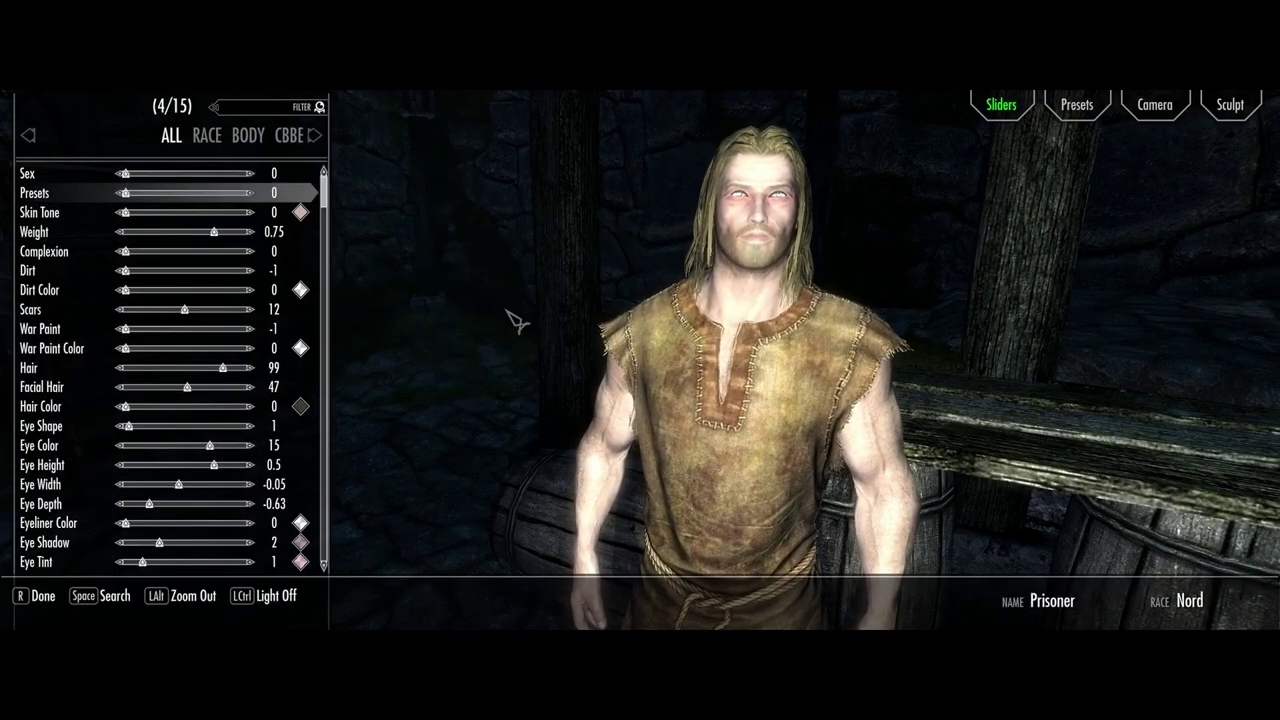
- Set Sex to female and load the 00 Belle Delphine.jslot preset
{"action": "left_click", "coordinate": [200, 176]}
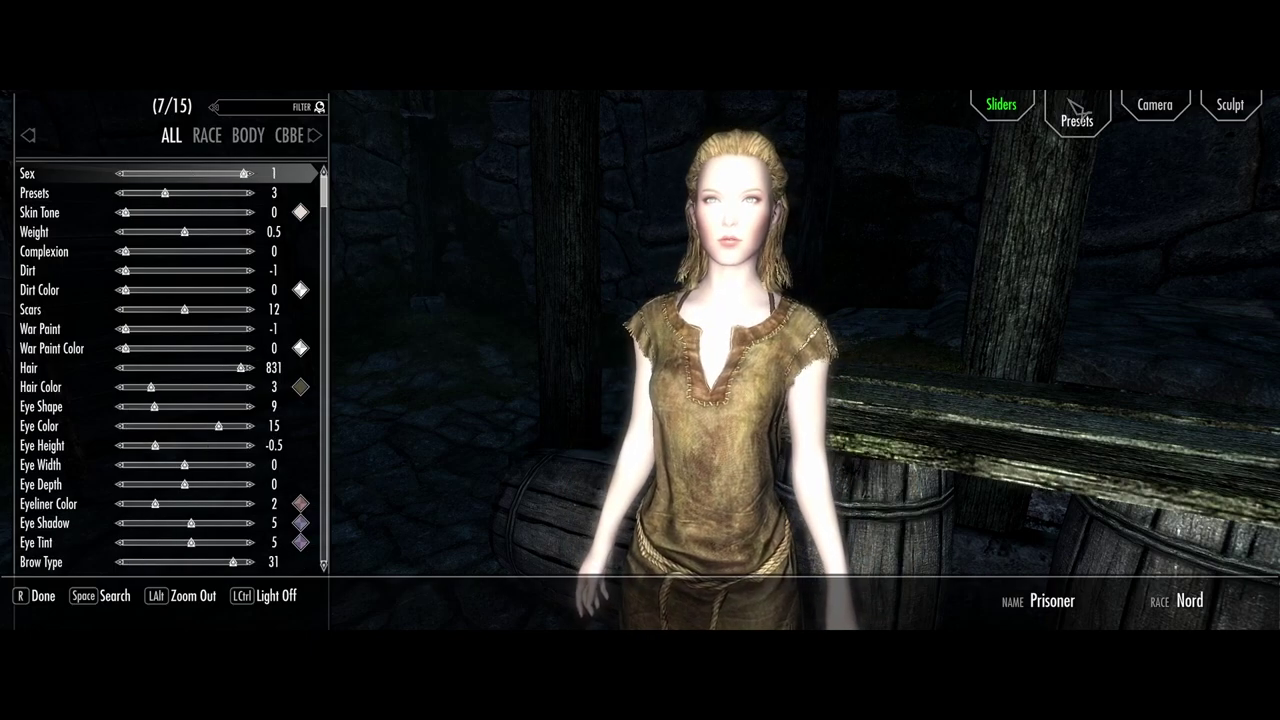
{"action": "left_click", "coordinate": [1077, 112]}
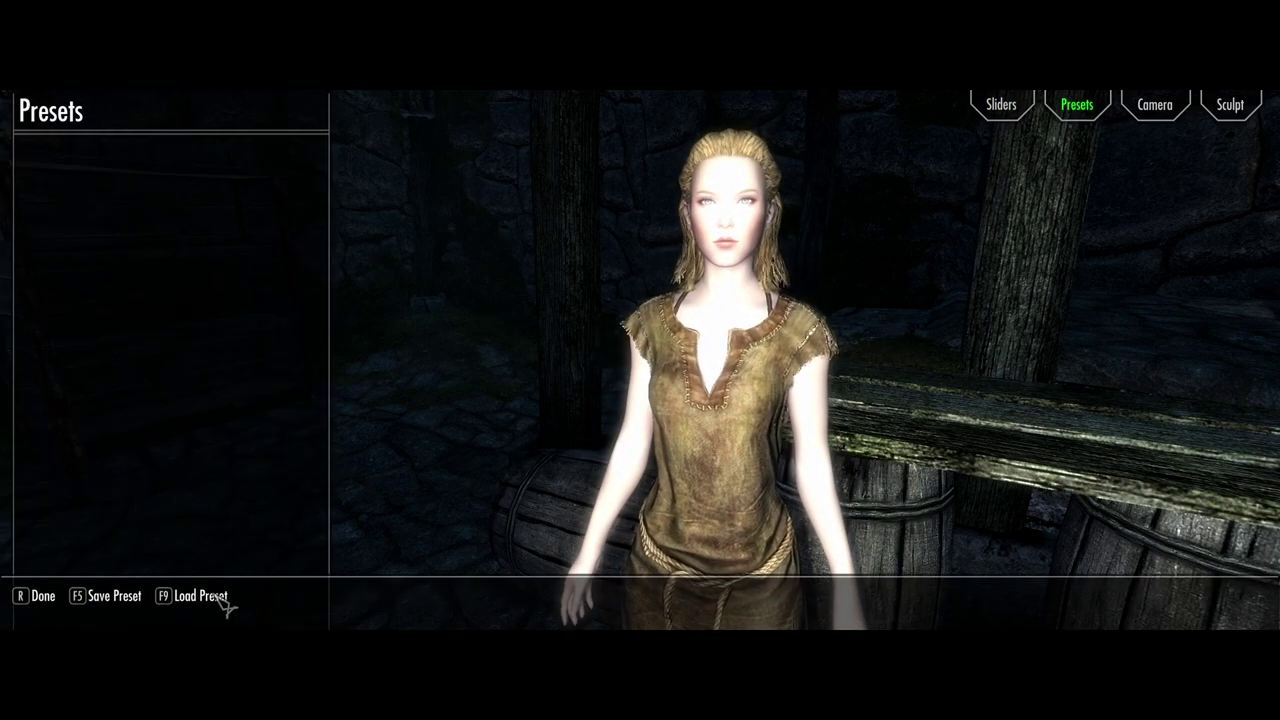
{"action": "left_click", "coordinate": [215, 596]}
{"action": "left_click", "coordinate": [640, 250]}
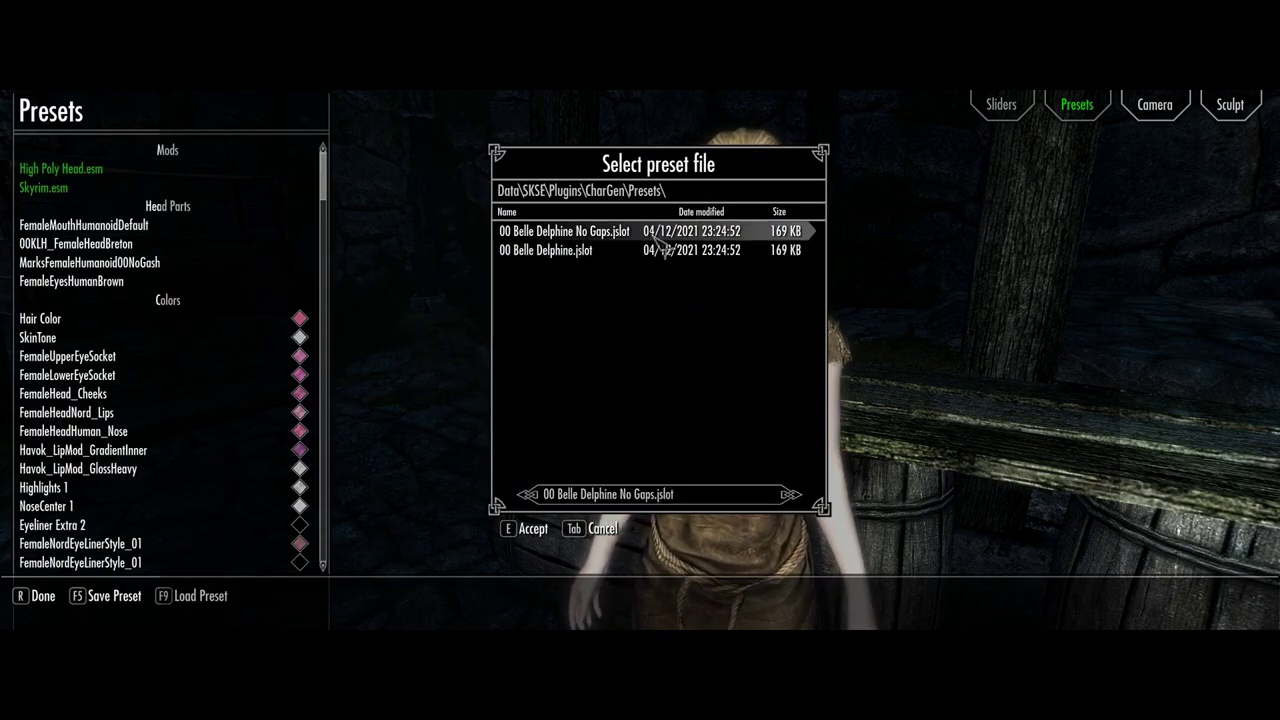
{"action": "left_click", "coordinate": [545, 256]}
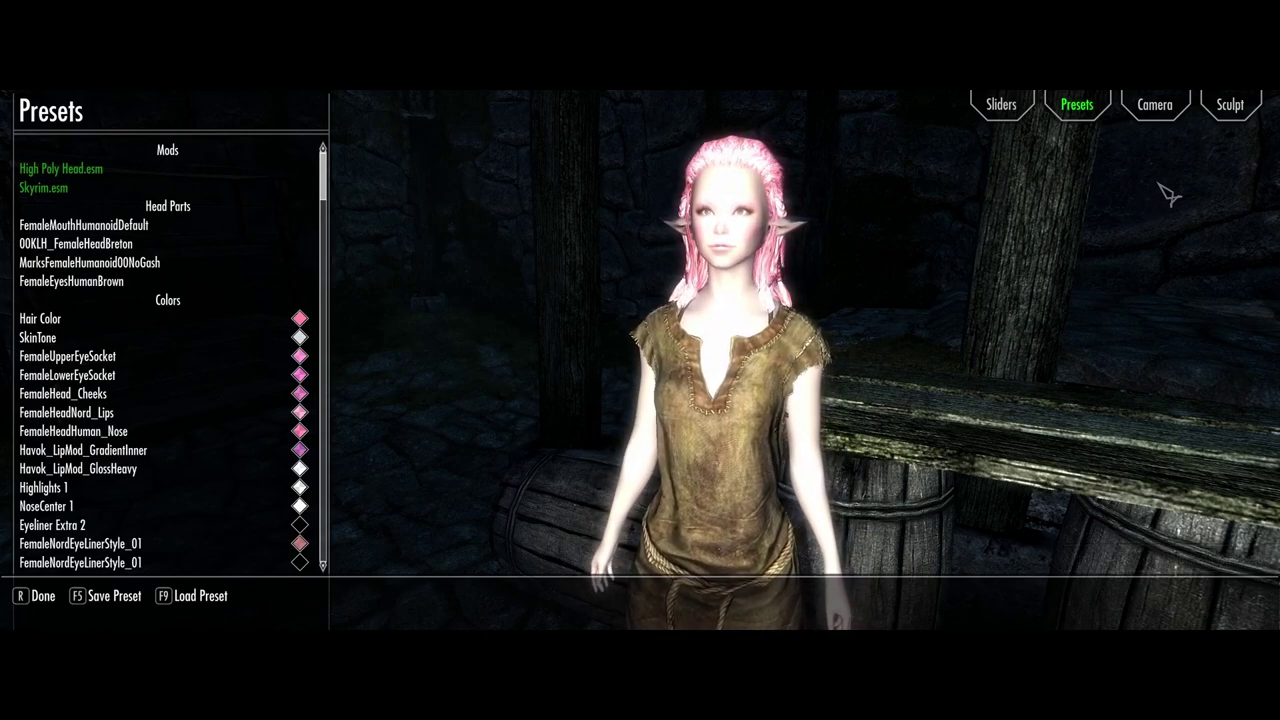
- Import the 00 Belle Delphine .nif head from the Sculpt tab and accept the matched parts
{"action": "left_click", "coordinate": [1250, 118]}
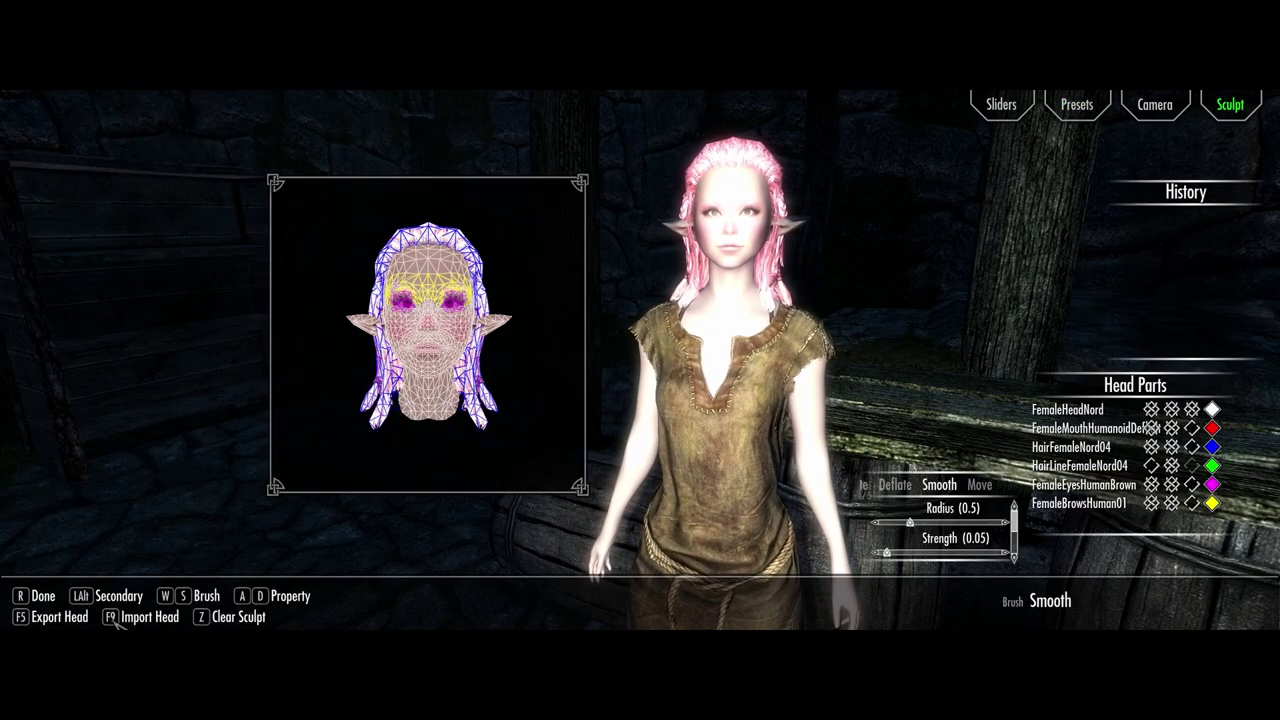
{"action": "left_click", "coordinate": [117, 620]}
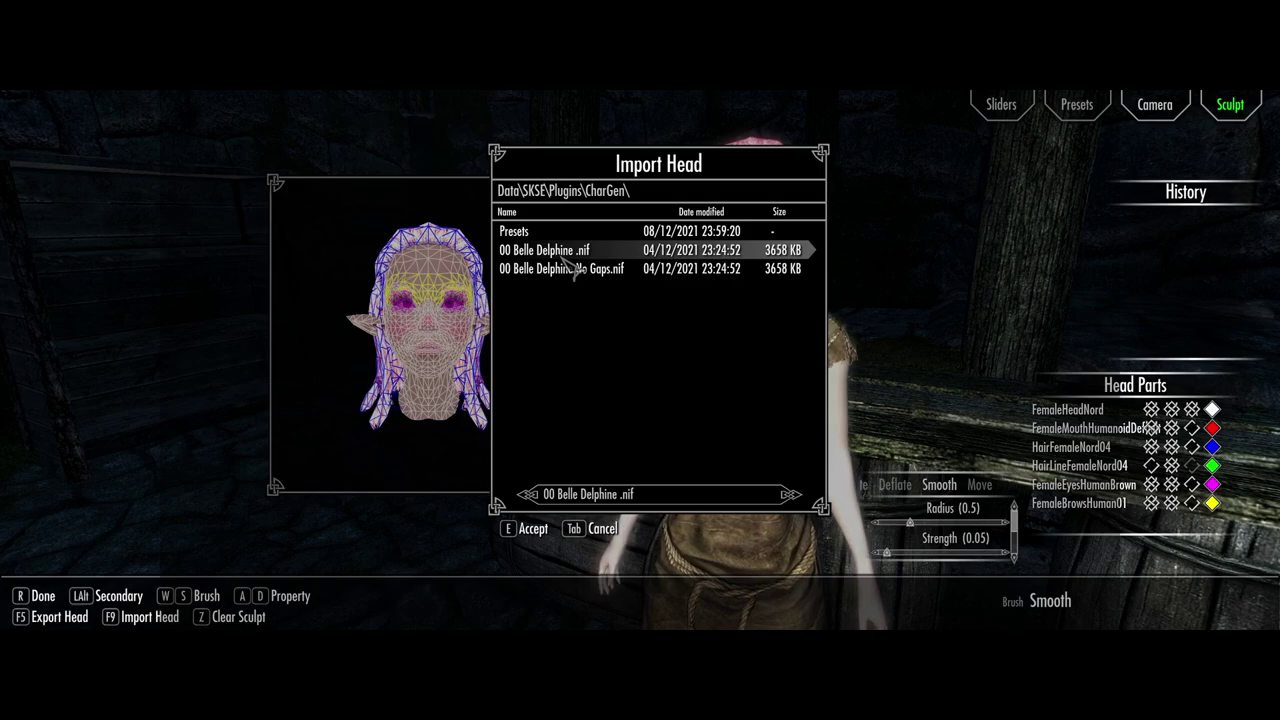
{"action": "left_click", "coordinate": [566, 258]}
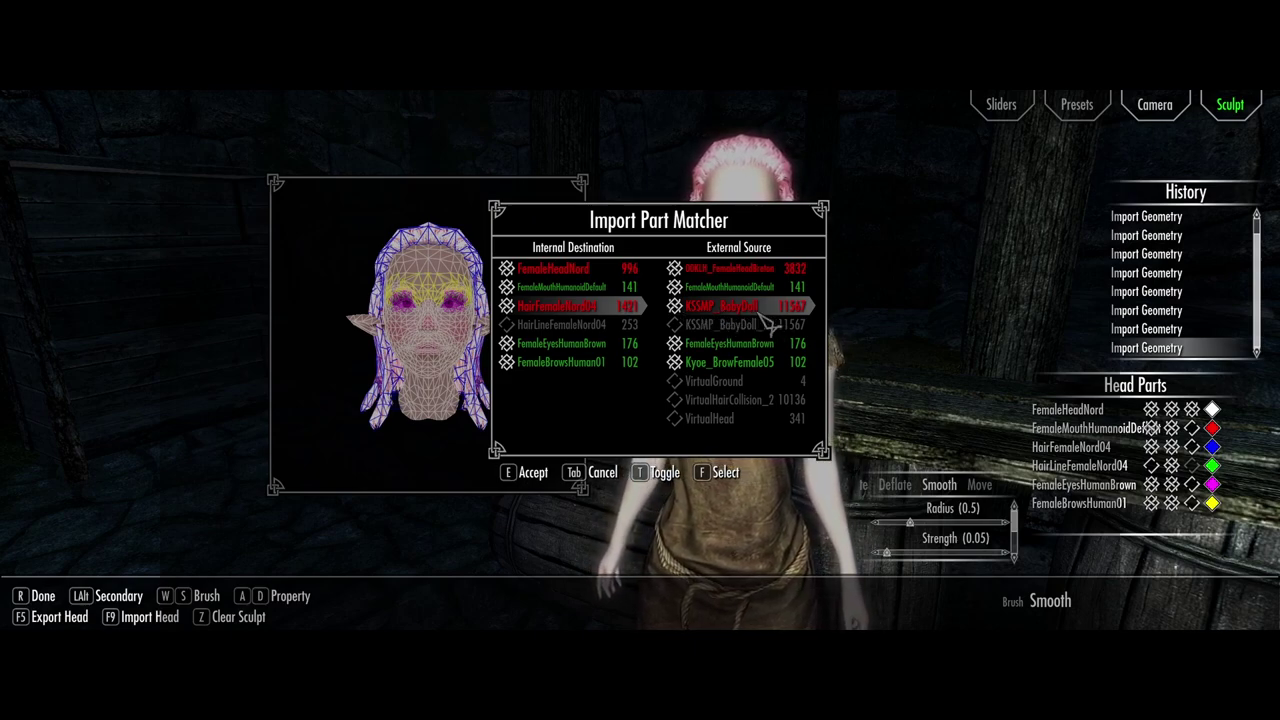
{"action": "key", "text": "e"}
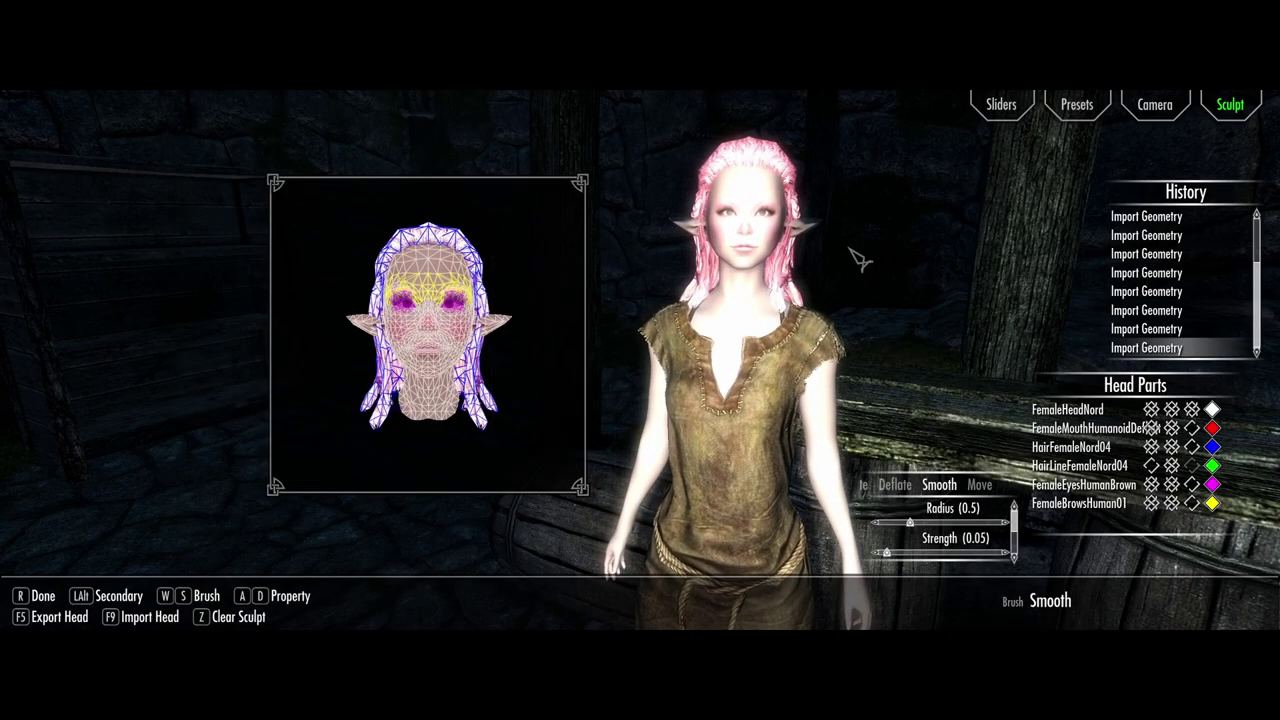
- Set Hair Color to 0 and step the Hair slider to style 59, long straight hair
{"action": "left_click", "coordinate": [1004, 120]}
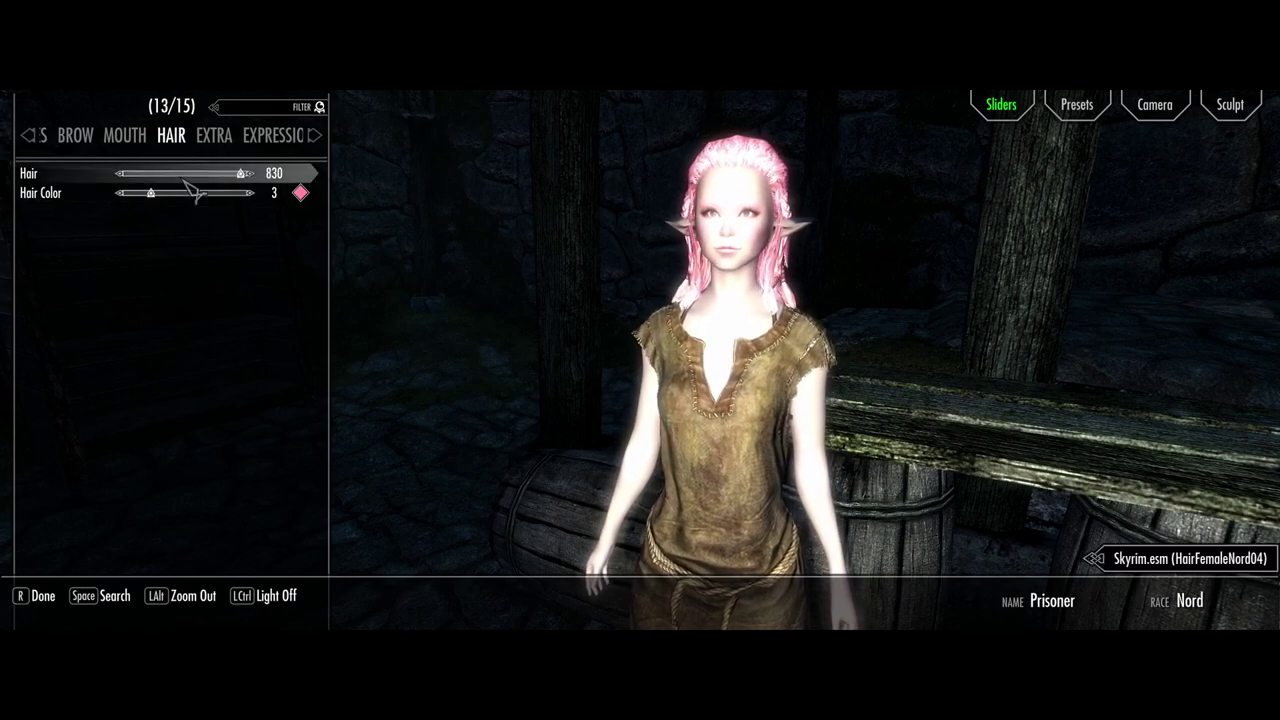
{"action": "left_click_drag", "start_coordinate": [189, 188], "coordinate": [122, 192]}
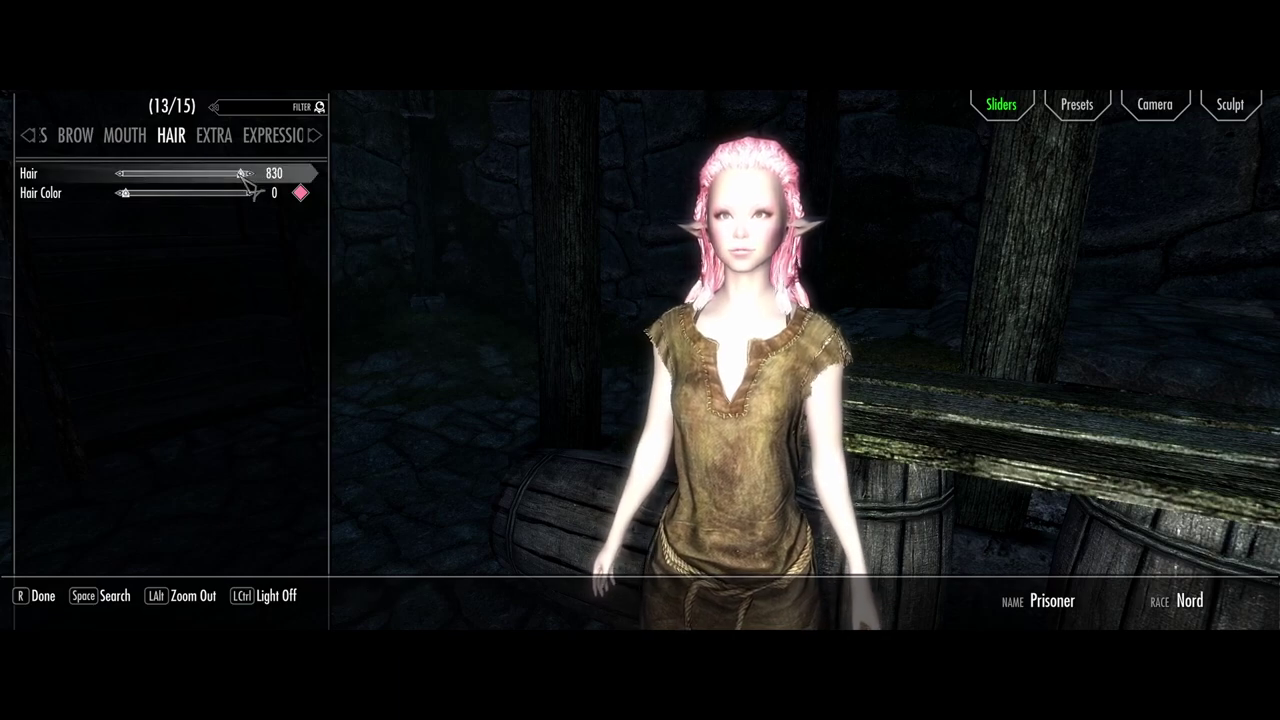
{"action": "left_click_drag", "start_coordinate": [244, 176], "coordinate": [124, 176]}
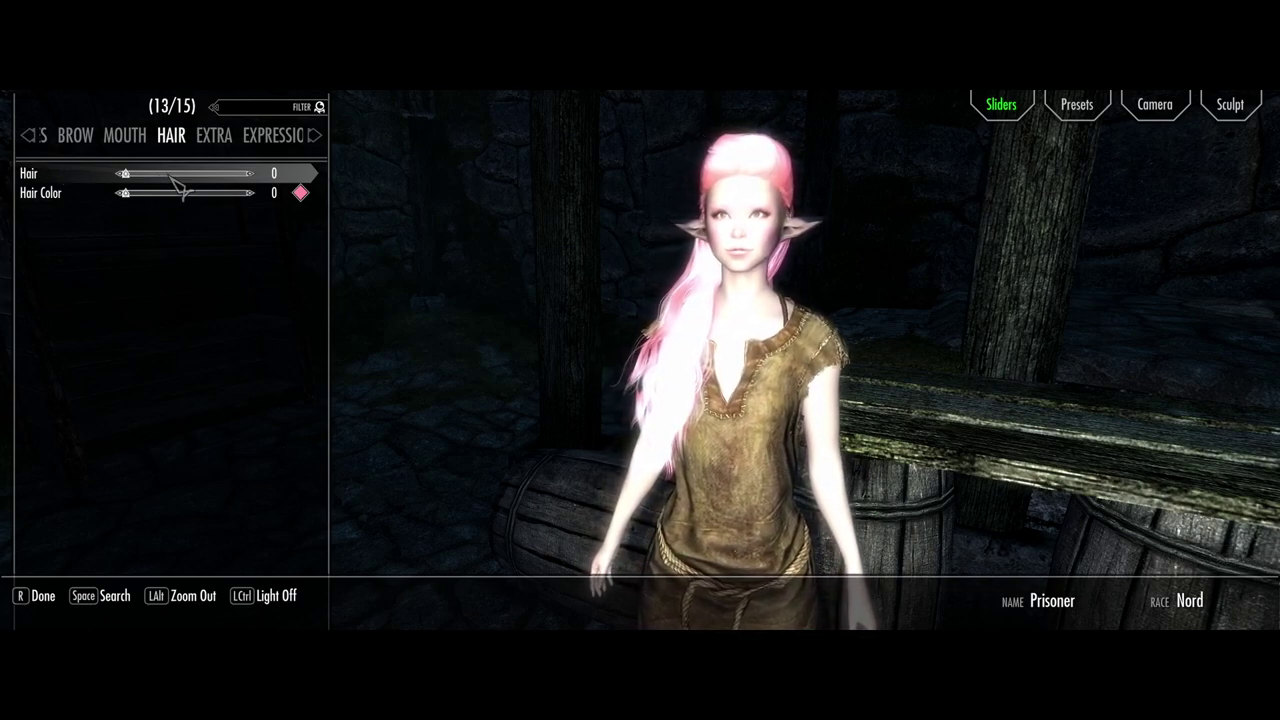
{"action": "key", "text": "Right"}
{"action": "key", "text": "Left"}
{"action": "key", "text": "Right"}
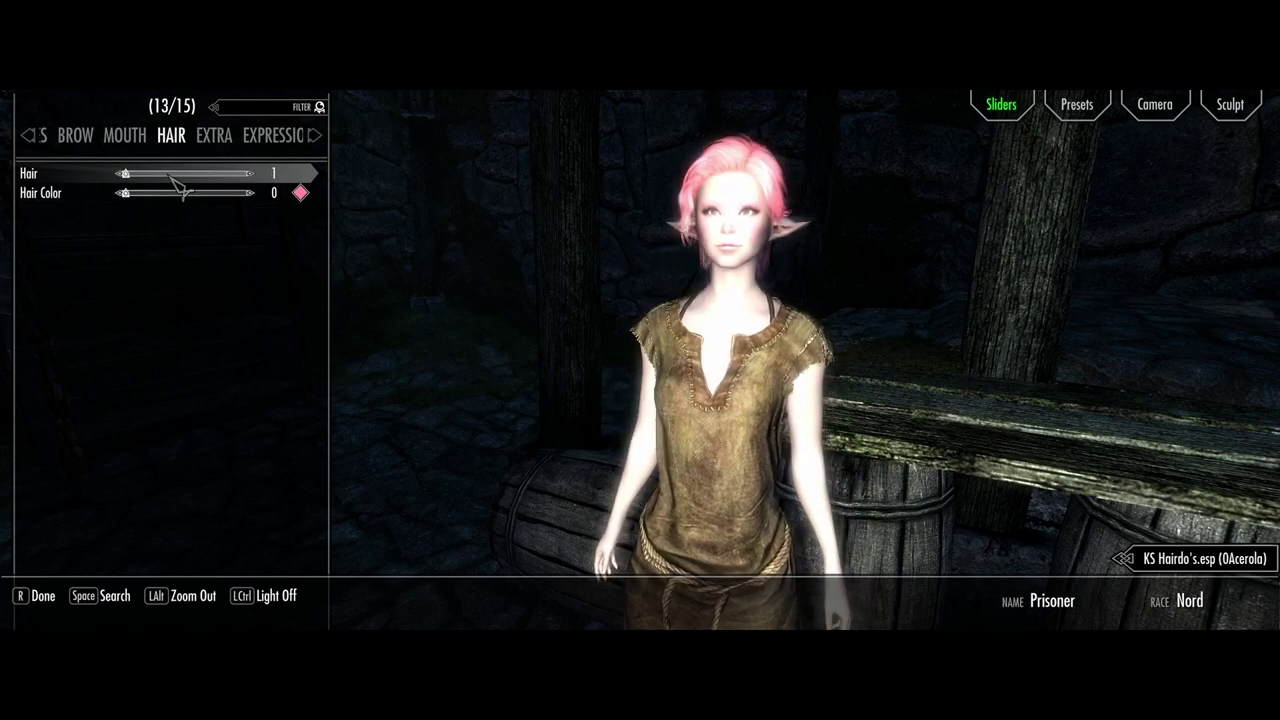
{"action": "key", "text": "Right"}
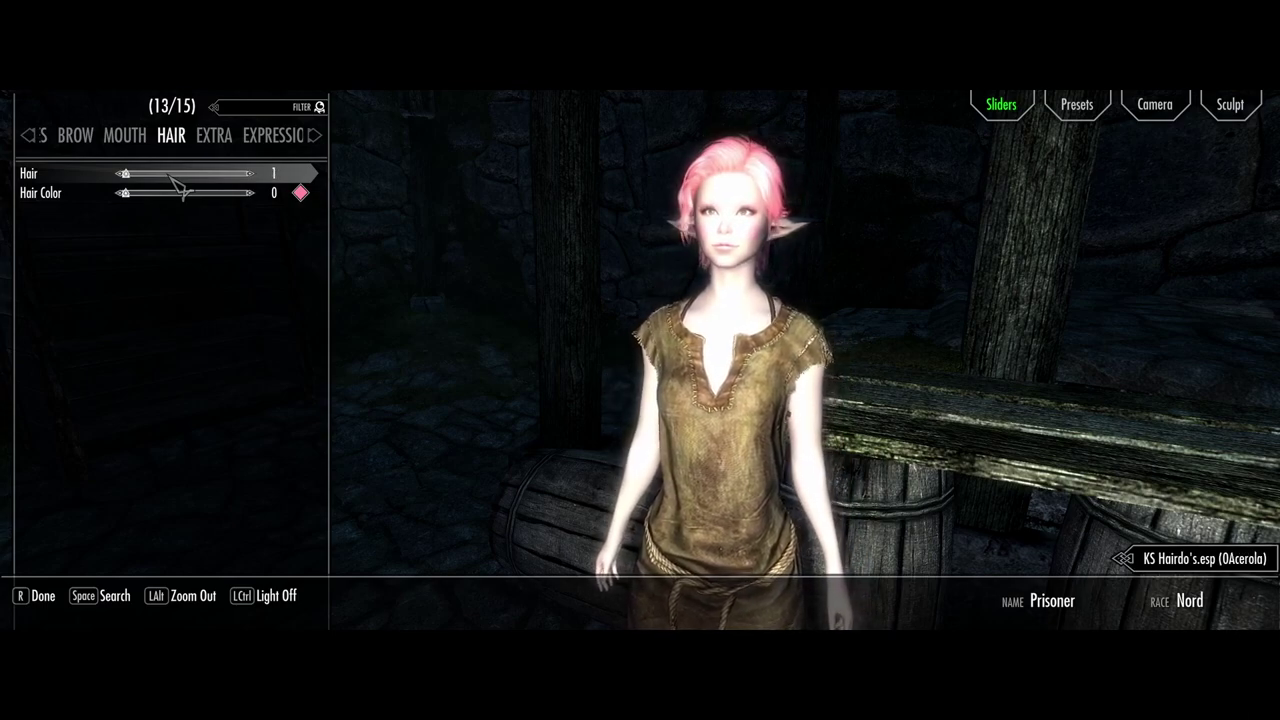
{"action": "key", "text": "Right"}
{"action": "key", "text": "Right"}
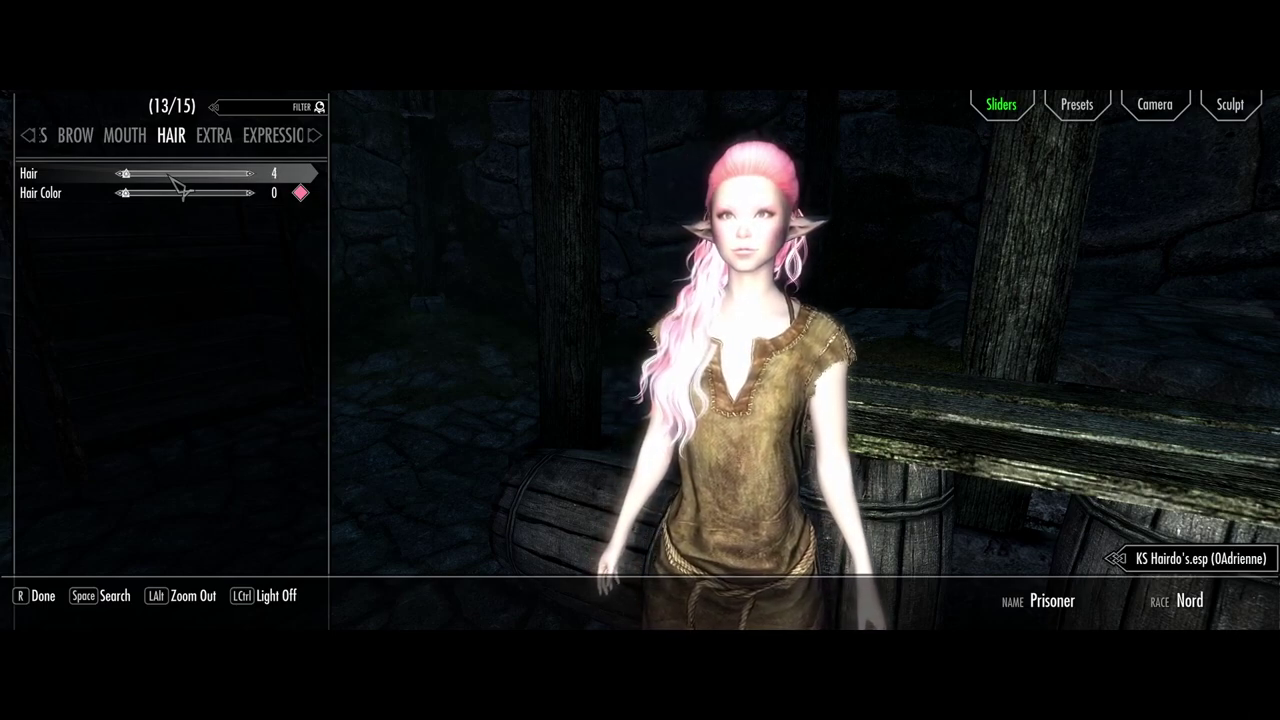
{"action": "left_click", "coordinate": [133, 173]}
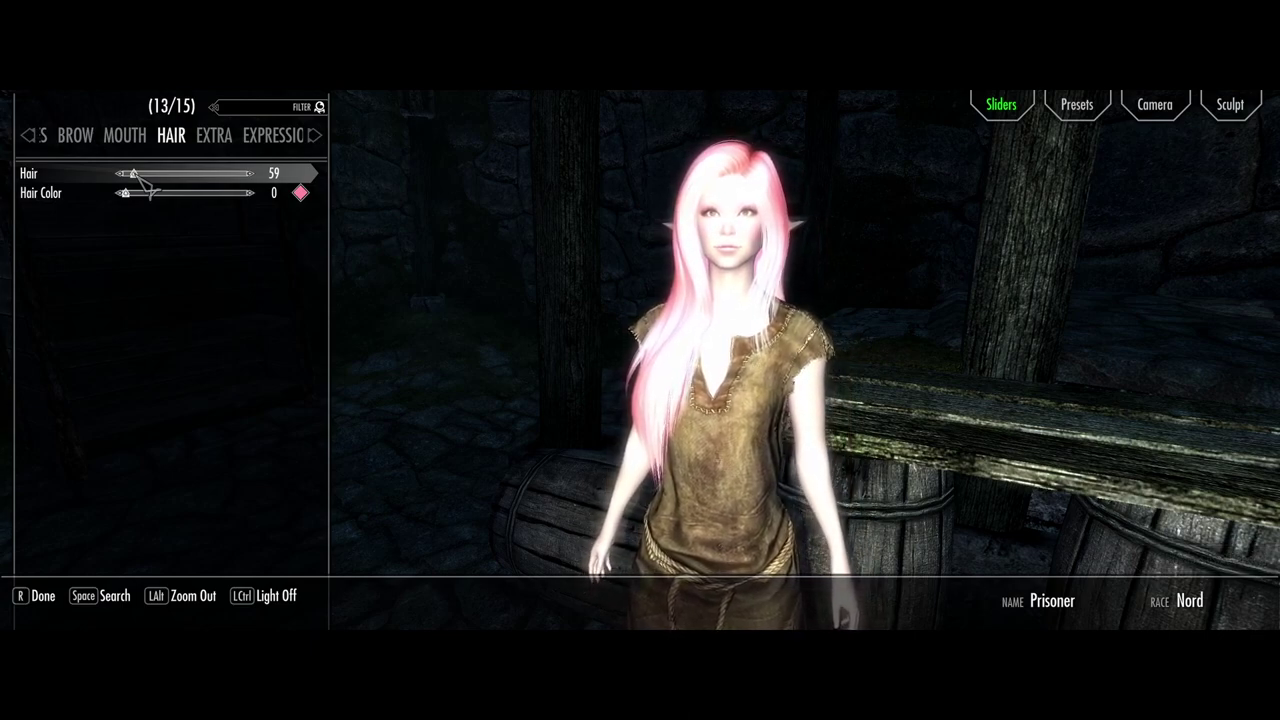
{"action": "left_click", "coordinate": [1077, 106]}
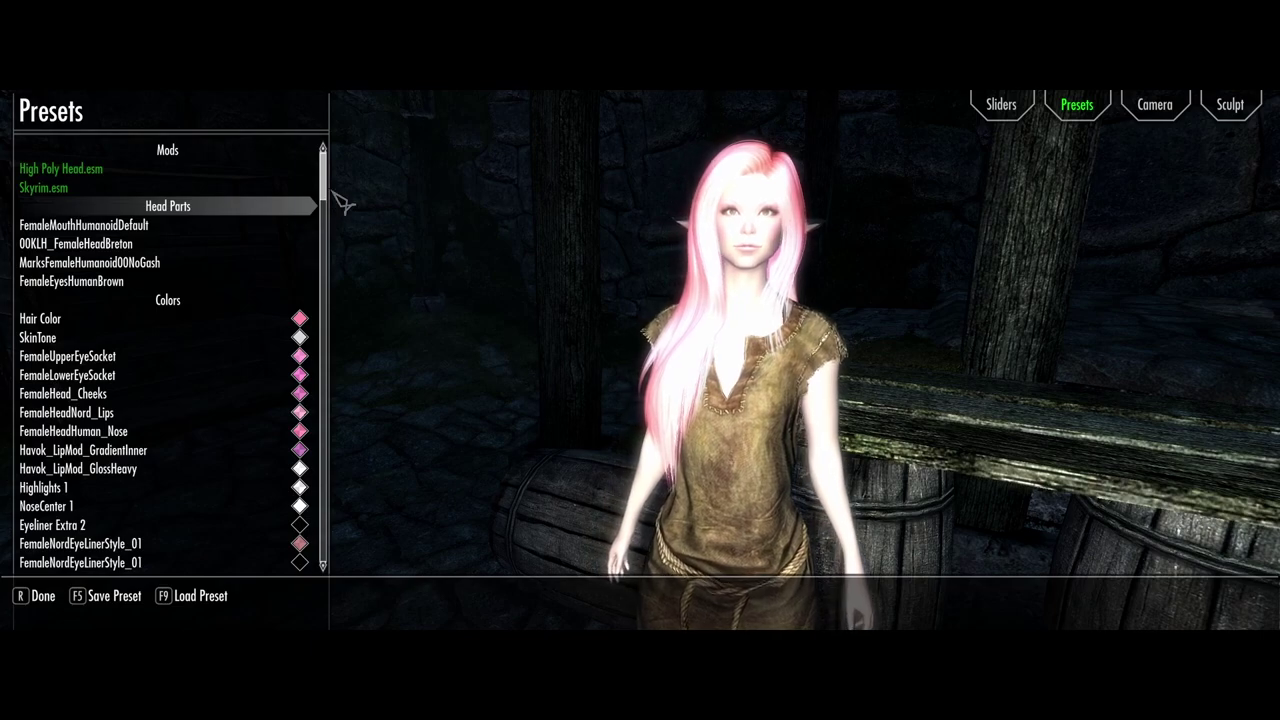
- Review the preset slider values, then switch to the Sculpt view
{"action": "scroll", "coordinate": [327, 192], "scroll_direction": "down", "scroll_amount": 12}
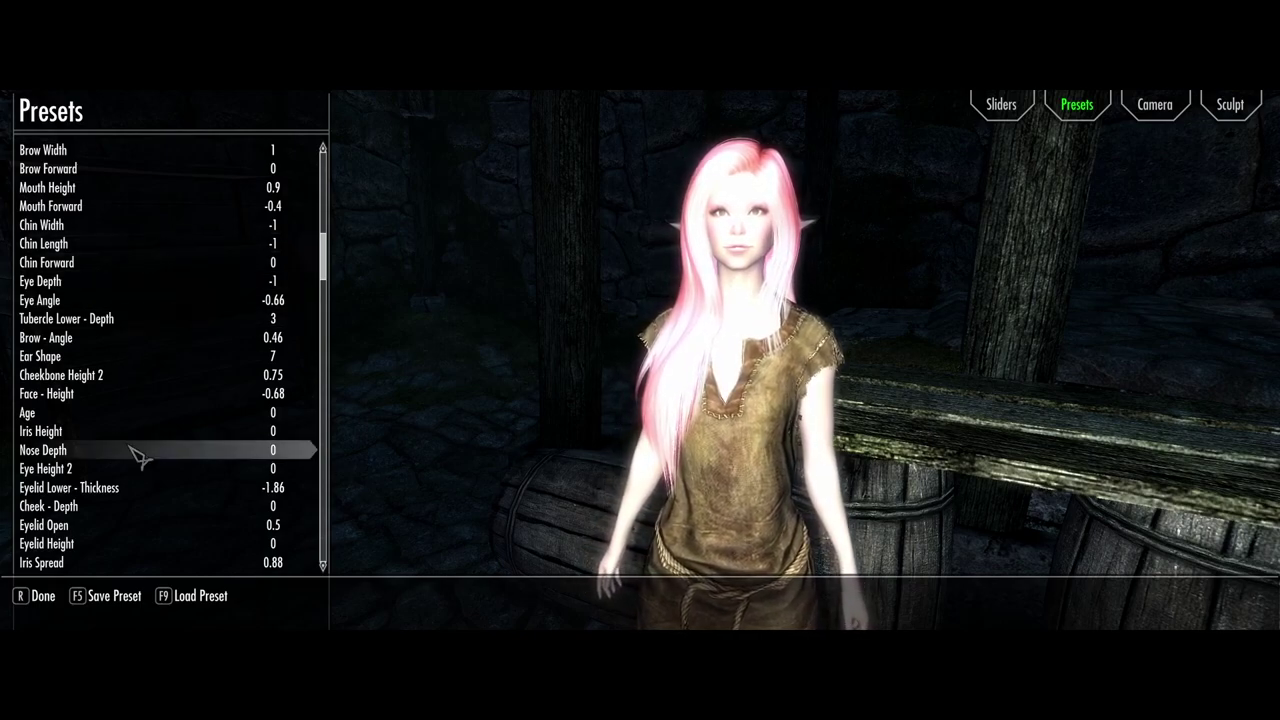
{"action": "left_click", "coordinate": [1254, 118]}
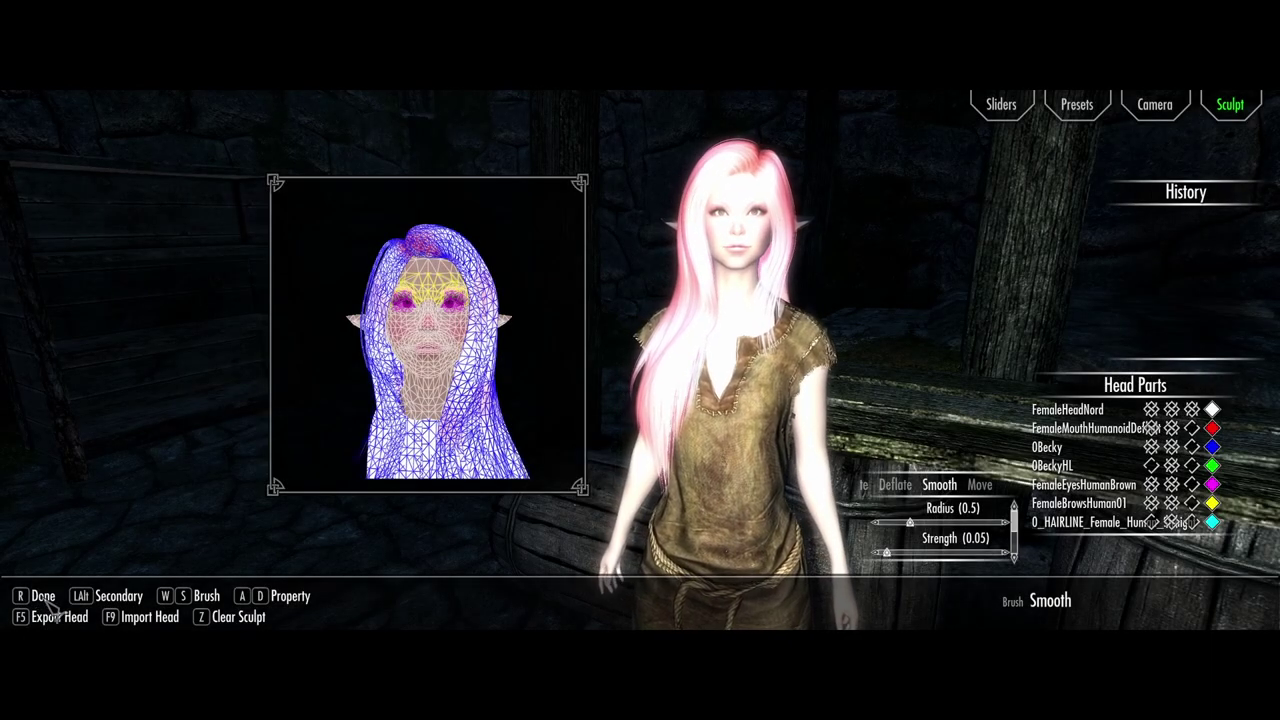
- Finish RaceMenu and rename the character from Prisoner to 'Bell'
{"action": "left_click", "coordinate": [43, 596]}
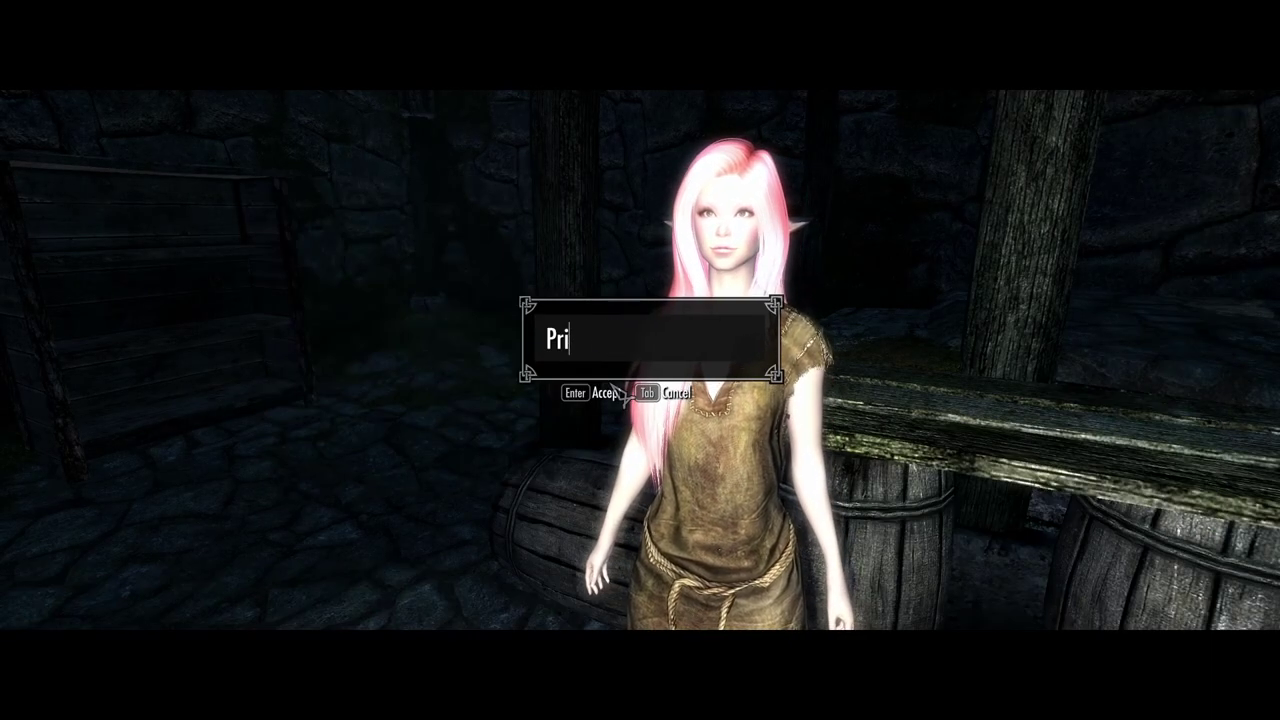
{"action": "key", "text": "BackSpace"}
{"action": "key", "text": "BackSpace"}
{"action": "key", "text": "BackSpace"}
{"action": "type", "text": "Bell"}
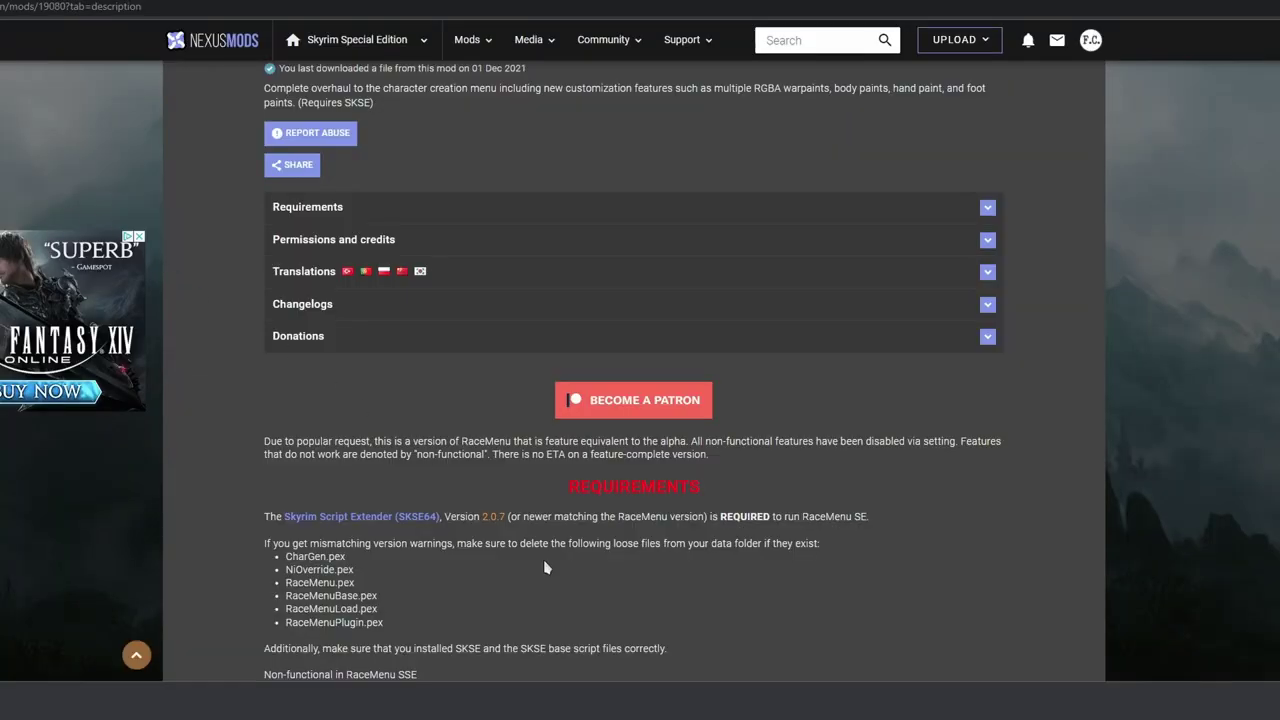
- Show the RaceMenu mod's FILES list on Nexus Mods and scroll through the main files
{"action": "scroll", "coordinate": [550, 565], "scroll_direction": "up", "scroll_amount": 10}
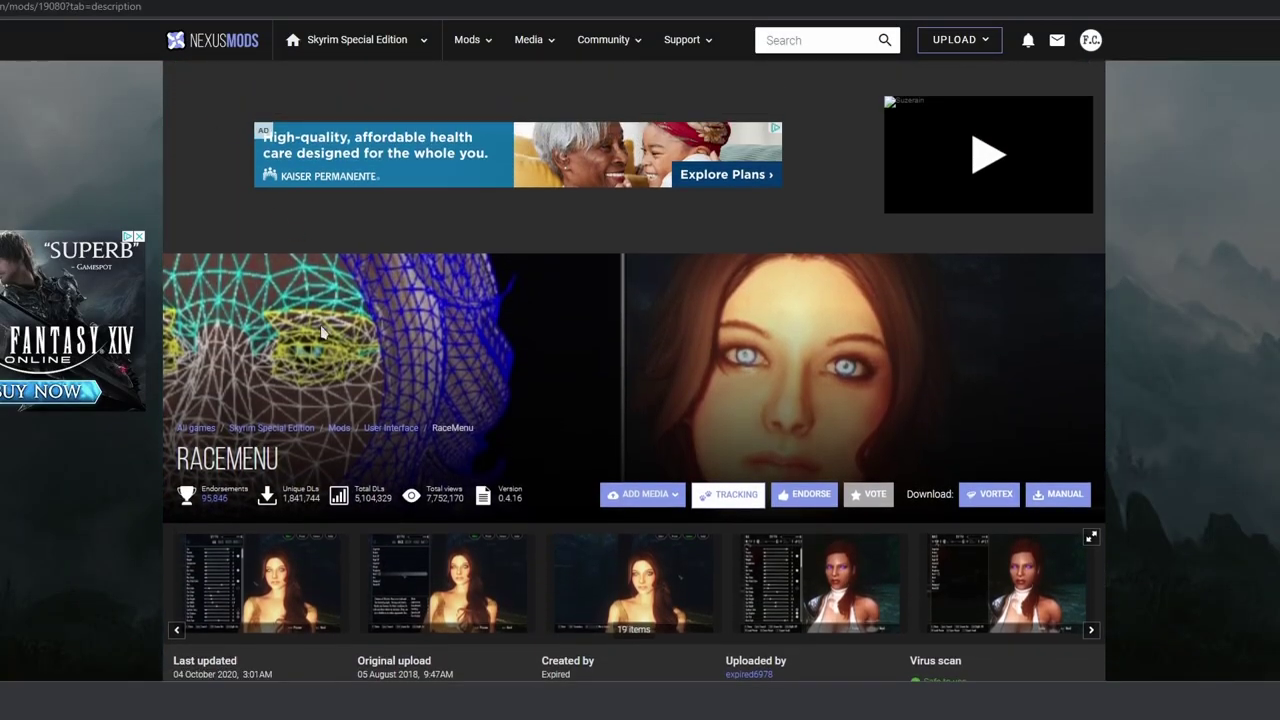
{"action": "scroll", "coordinate": [322, 333], "scroll_direction": "down", "scroll_amount": 4}
{"action": "left_click", "coordinate": [261, 349]}
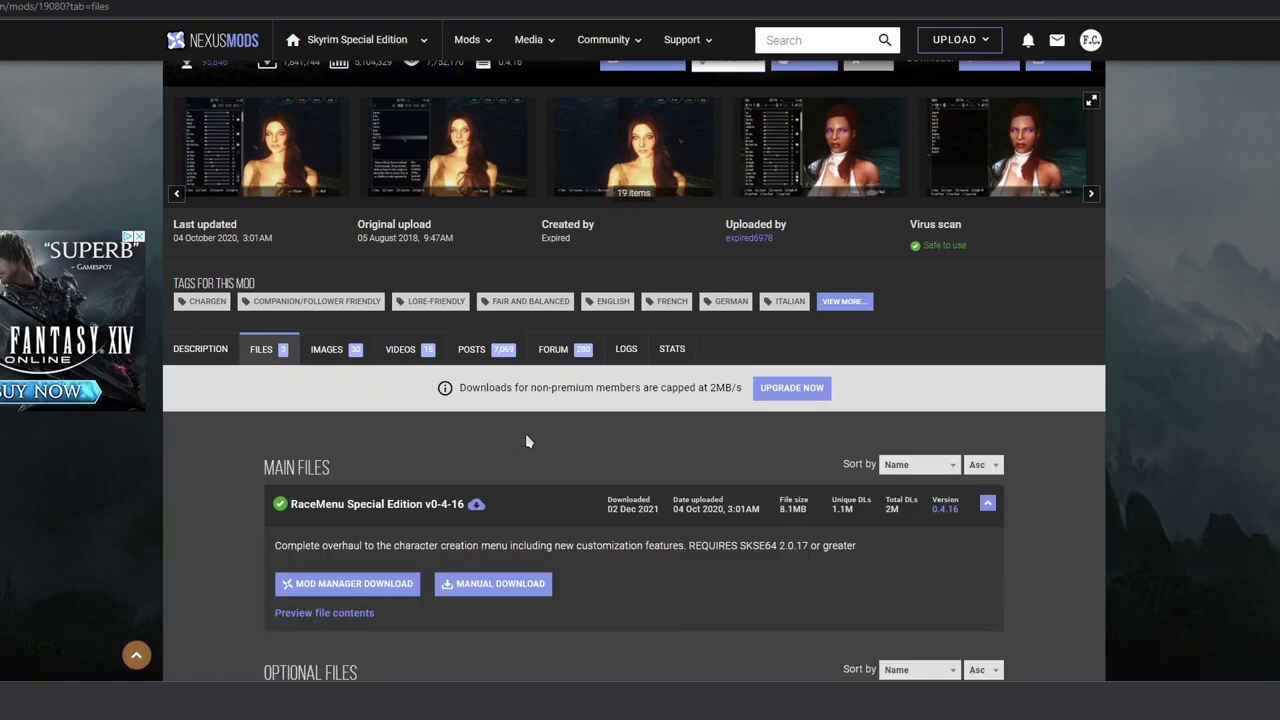
{"action": "scroll", "coordinate": [528, 441], "scroll_direction": "down", "scroll_amount": 2}
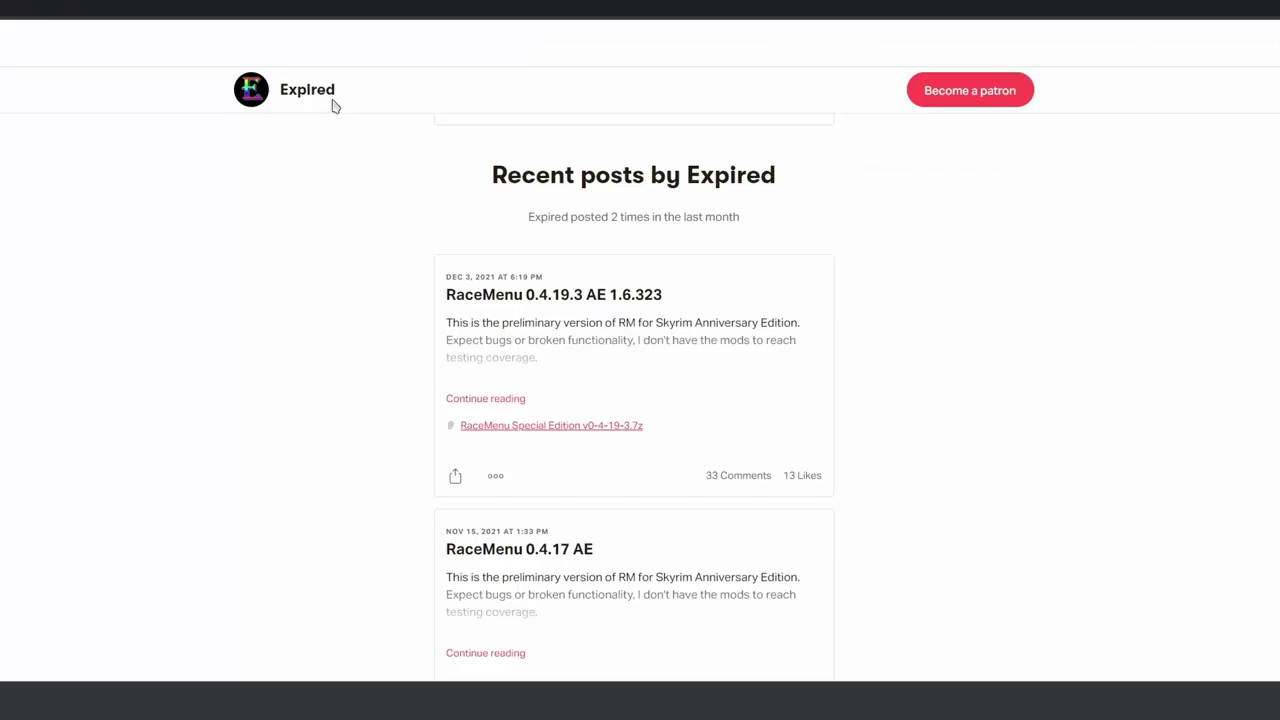